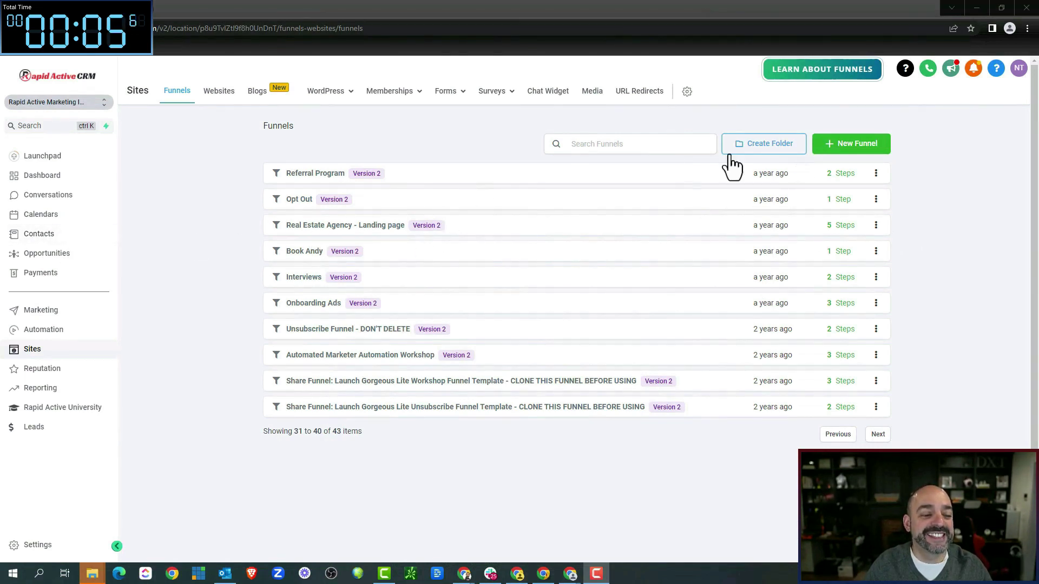
Step: Create a new form in the form builder and name it "Gohighlevel Lead Magnet"
mouse_move(454, 100)
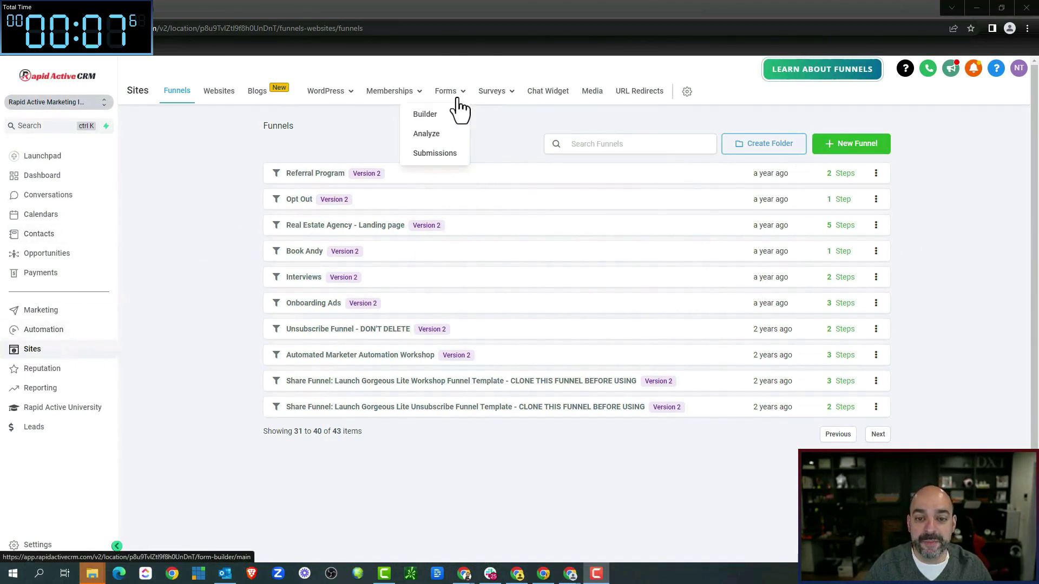
left_click(456, 119)
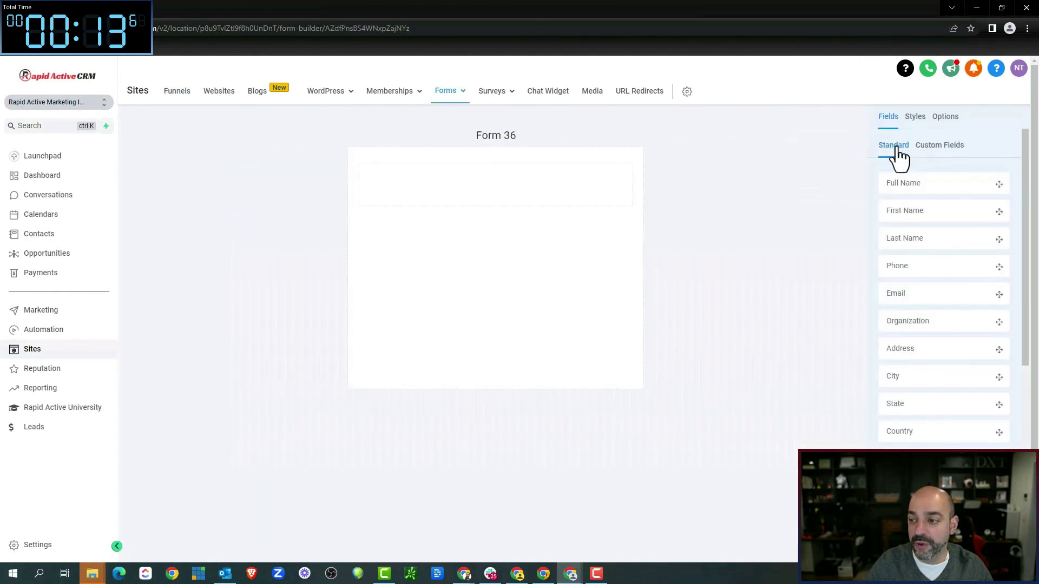
left_click(955, 112)
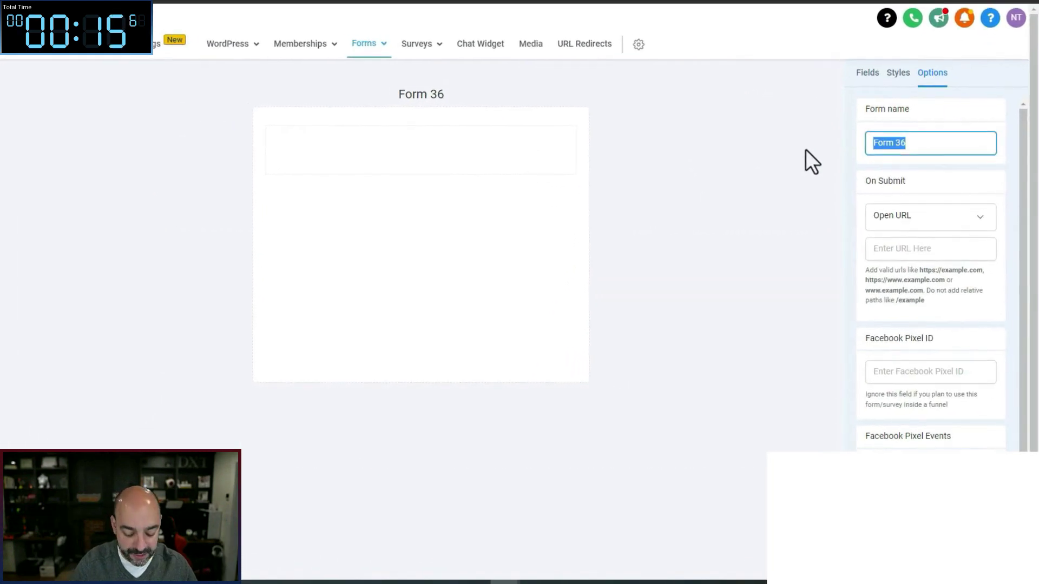
type("Gohigh")
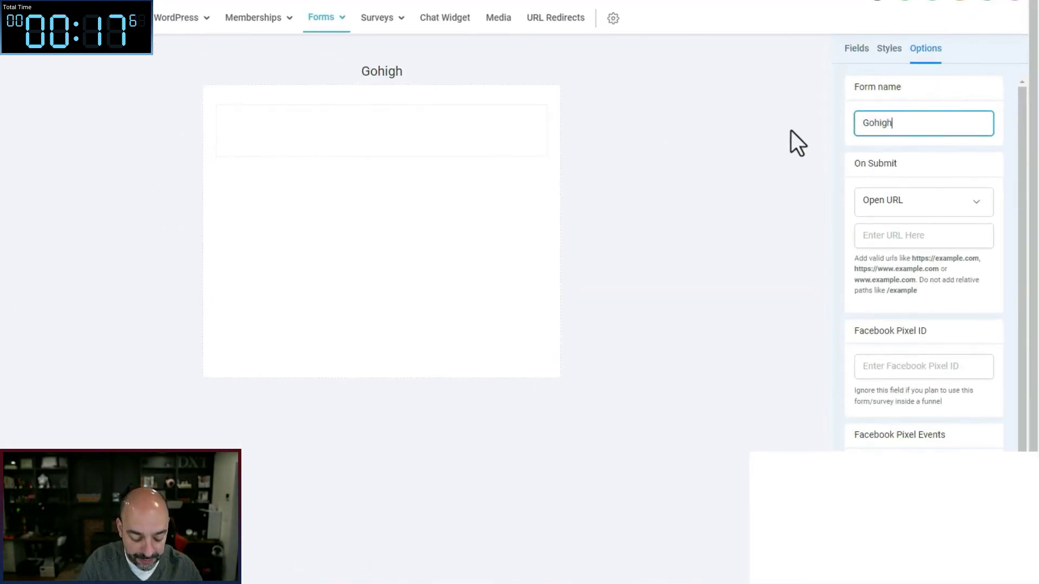
type("level ")
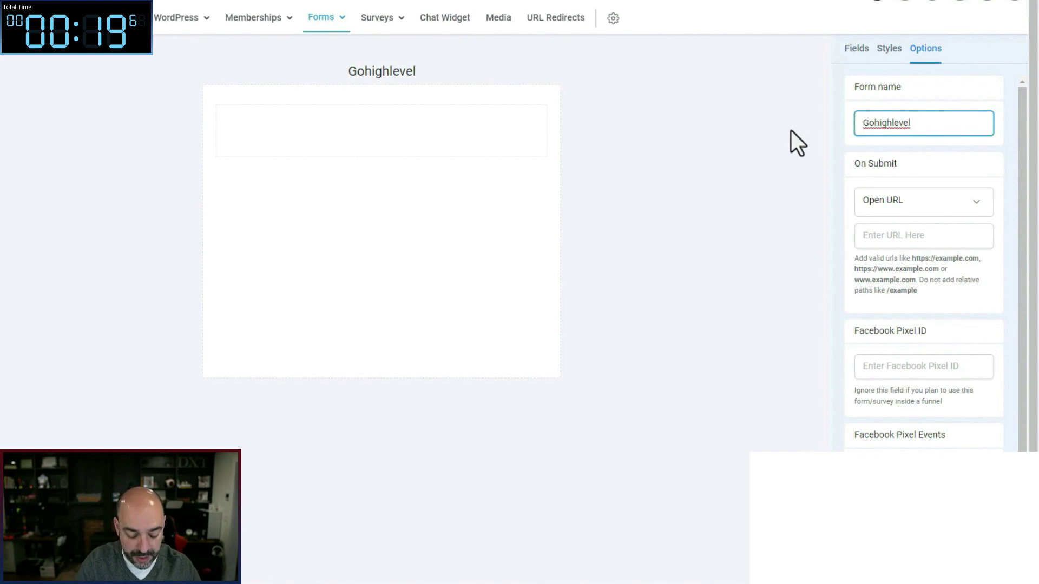
type("Lead ")
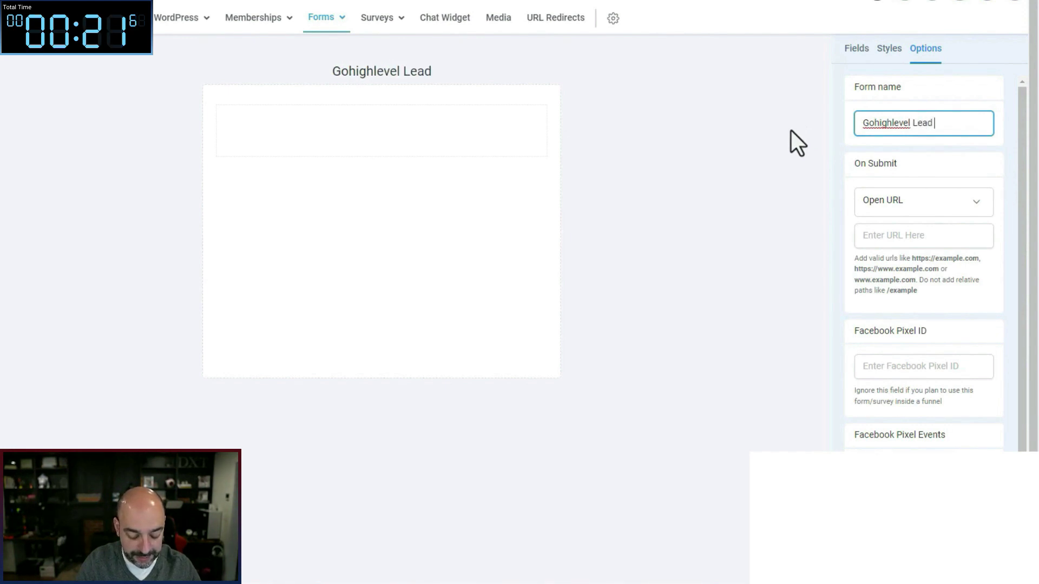
type("Magent")
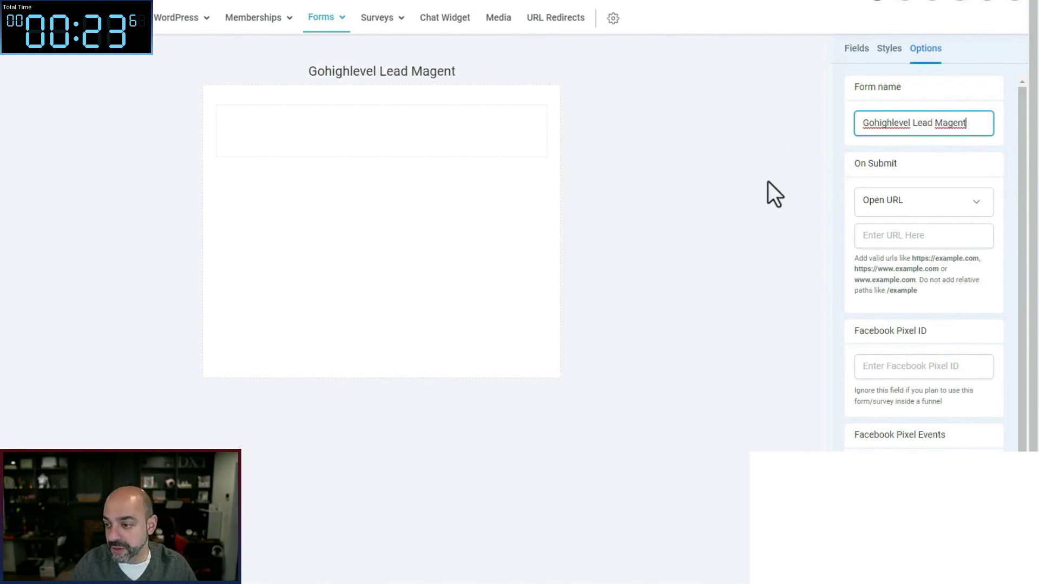
key("BackSpace")
key("BackSpace")
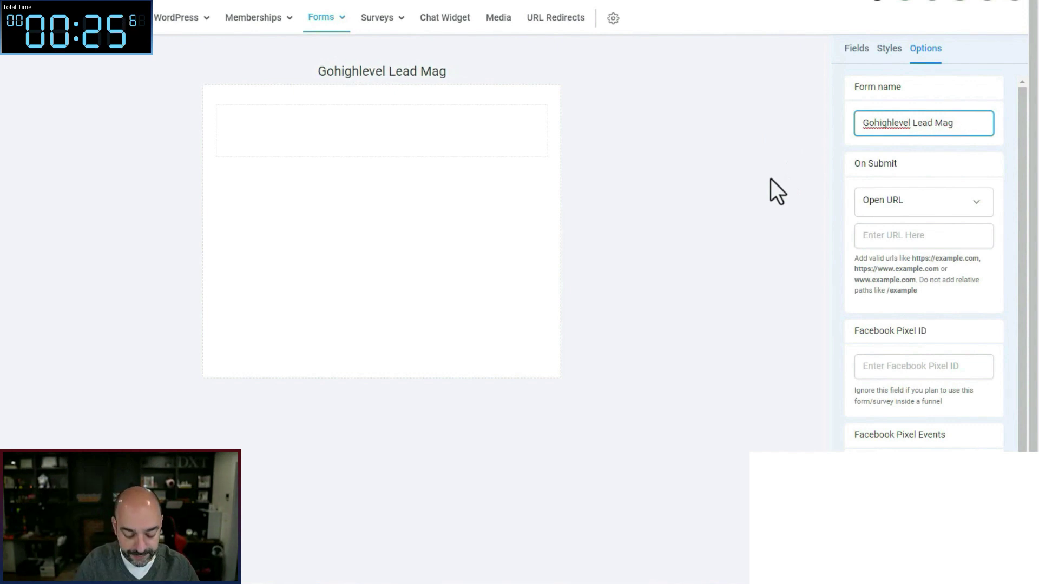
type("net")
left_click(768, 196)
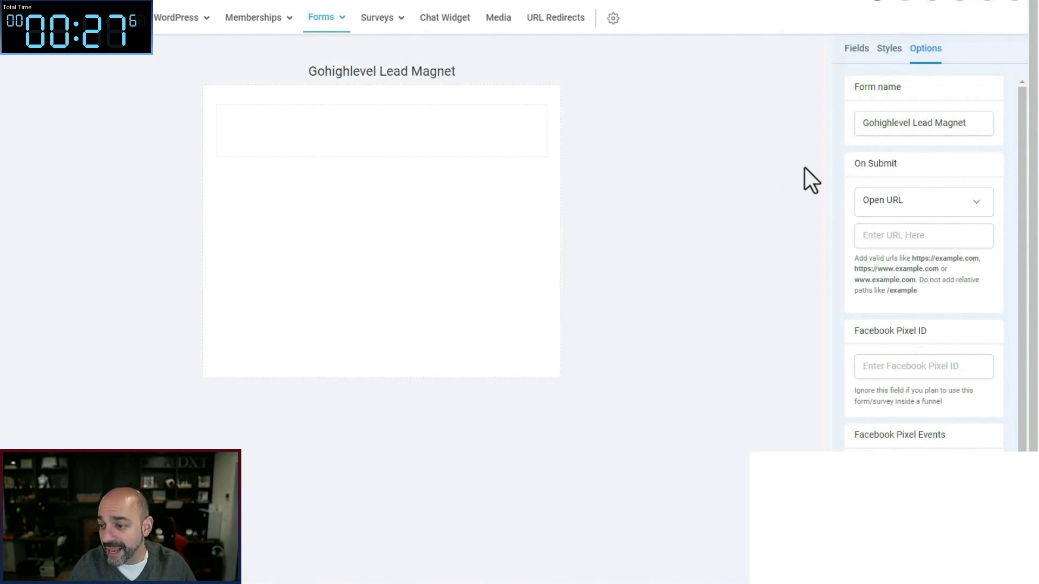
Step: Add the standard First Name, Last Name and Email fields to the form, in that order
left_click(857, 52)
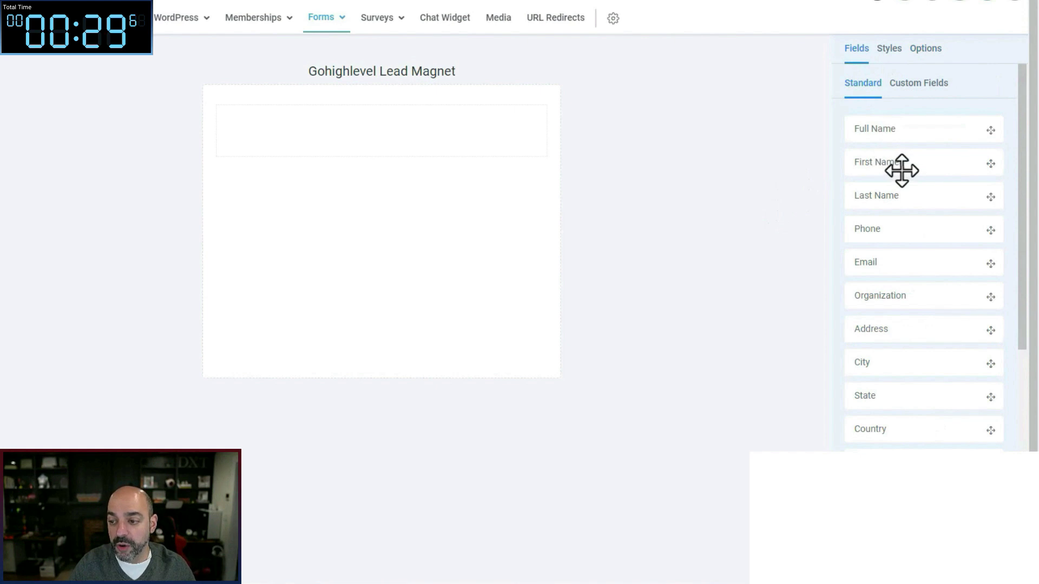
left_click_drag(899, 170, 485, 141)
left_click_drag(909, 201, 431, 209)
left_click_drag(874, 254, 390, 222)
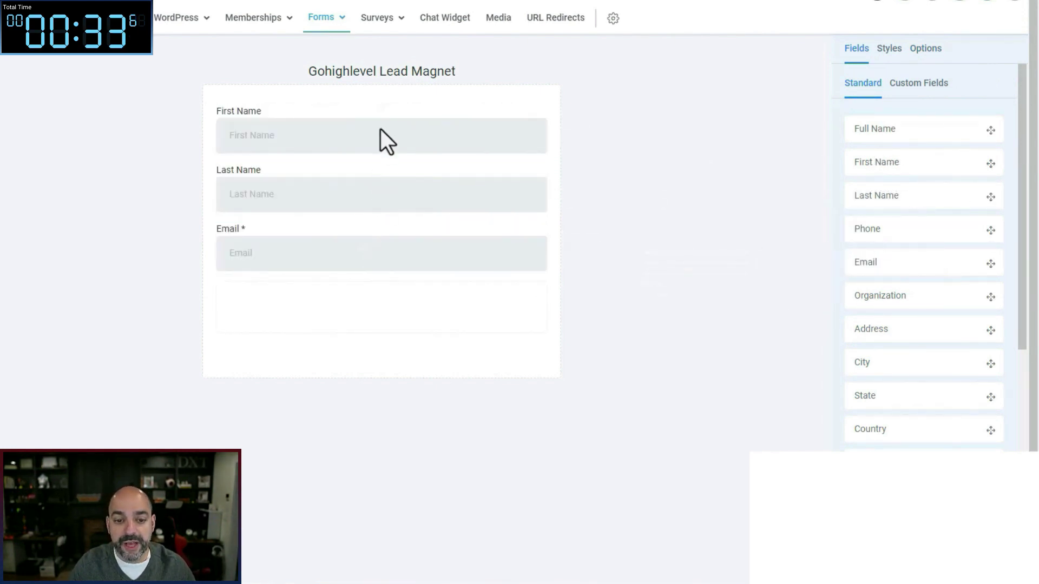
Step: Make the First Name and Last Name fields required
left_click(385, 141)
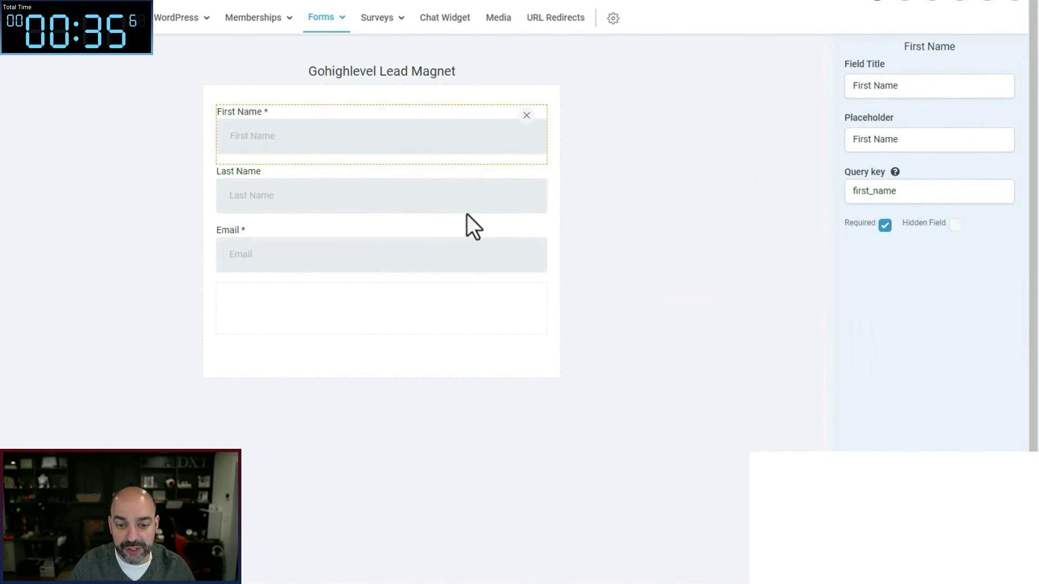
left_click(422, 182)
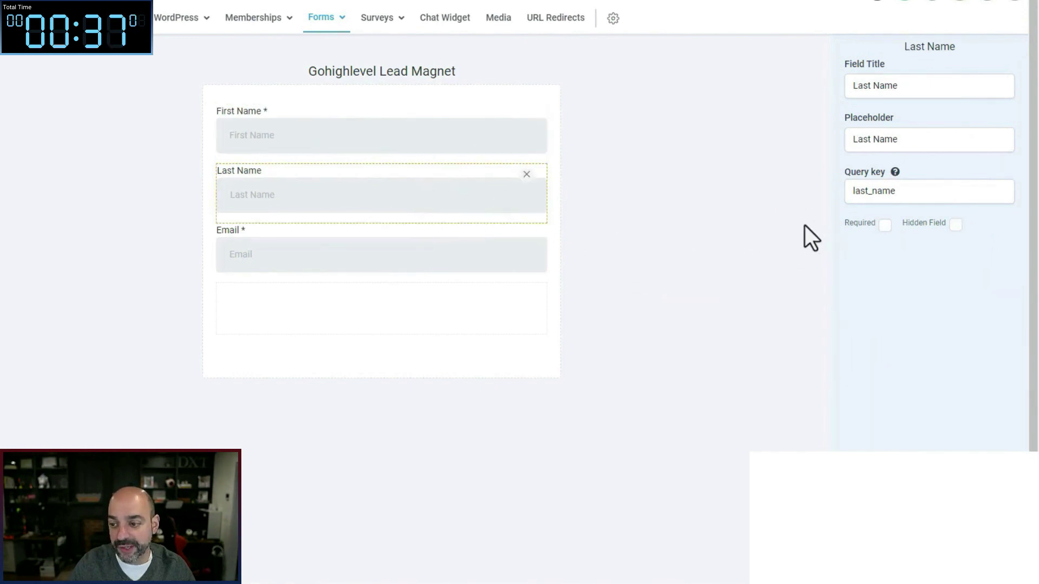
left_click(884, 225)
left_click(476, 244)
left_click(665, 313)
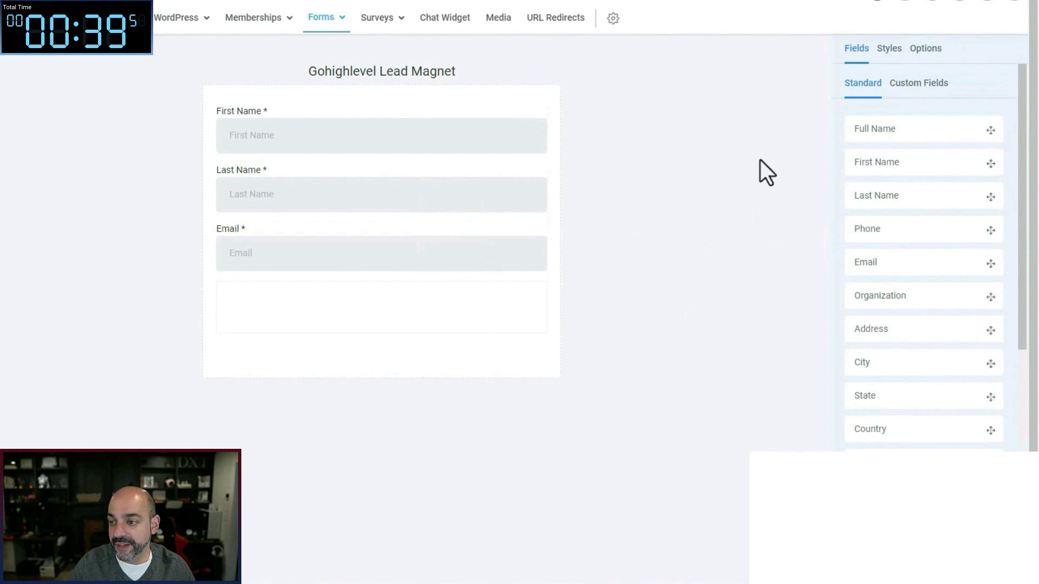
Step: Add a button below the Email field and set its text to "Grab Your Checklist Today"
scroll(893, 395, "down", 5)
left_click_drag(923, 473, 427, 325)
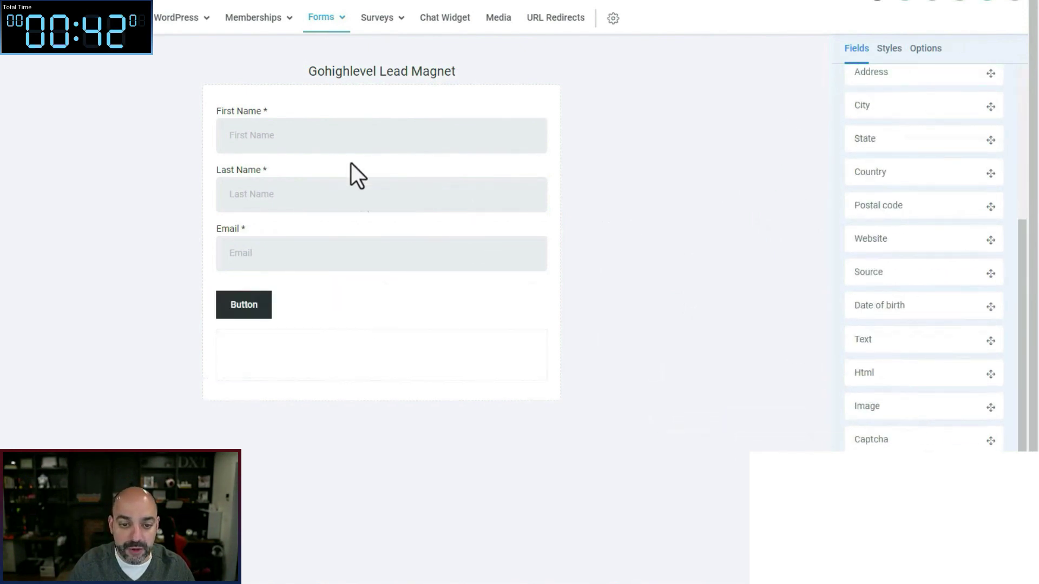
left_click(253, 306)
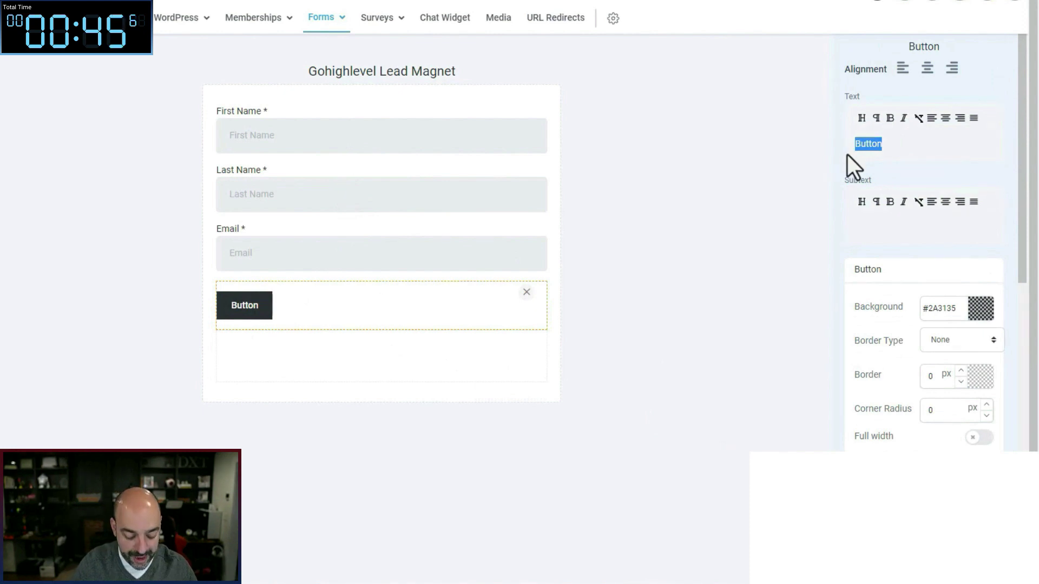
type("Grab Your Ch")
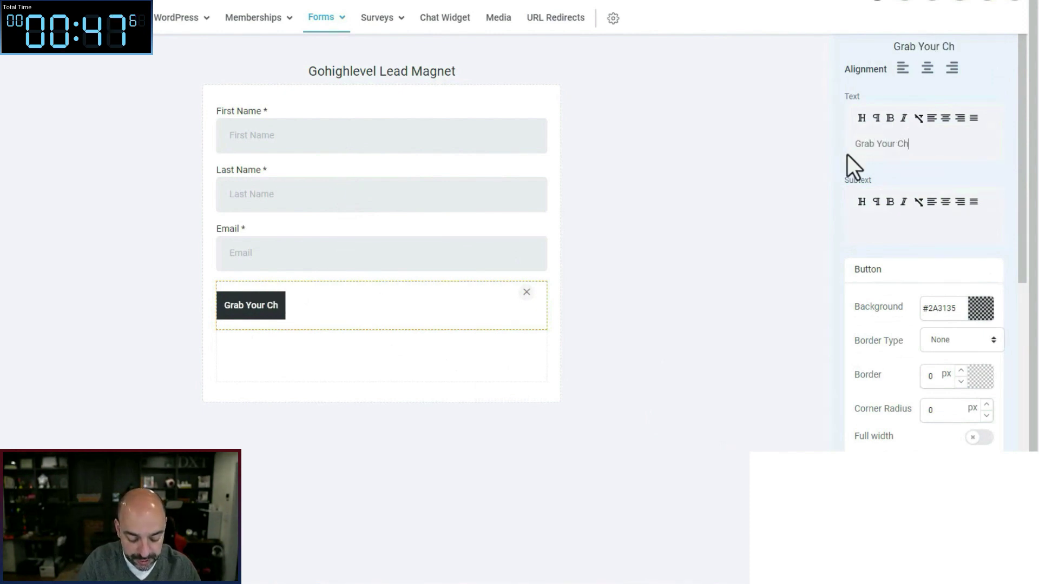
type("ecklist toda")
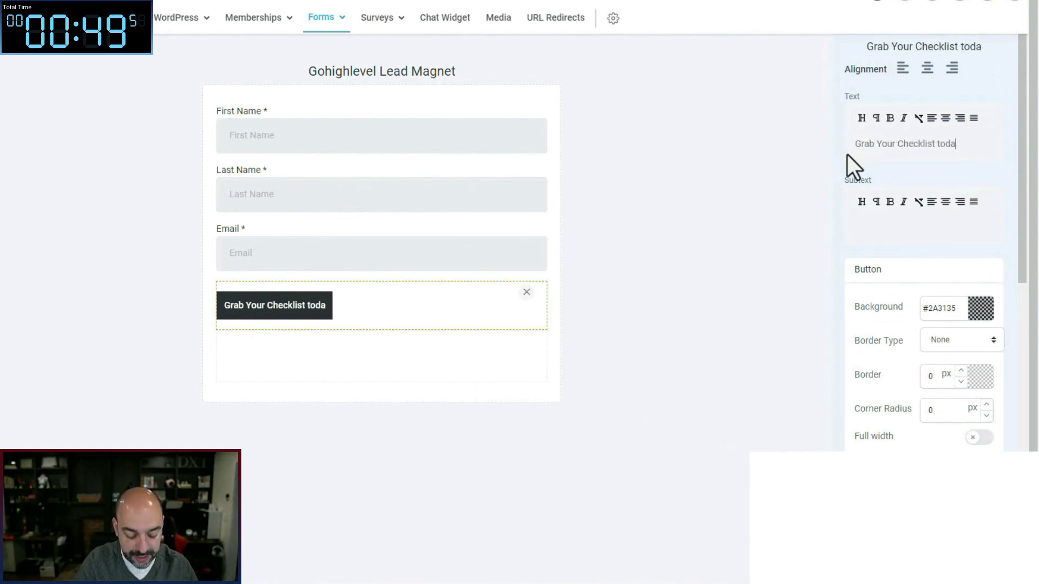
type("y")
key("BackSpace")
key("BackSpace")
key("BackSpace")
key("BackSpace")
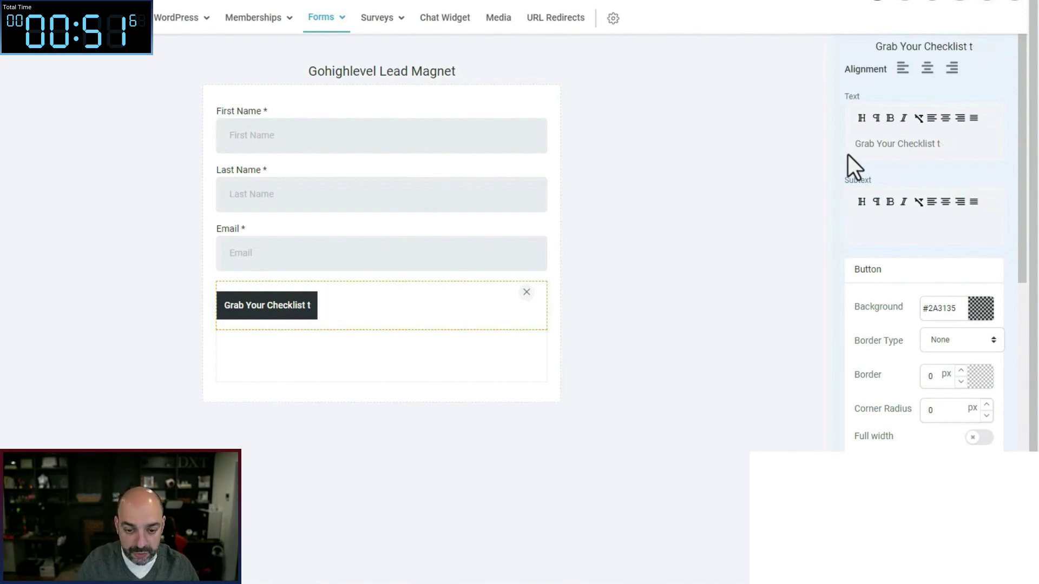
key("BackSpace")
type("Today")
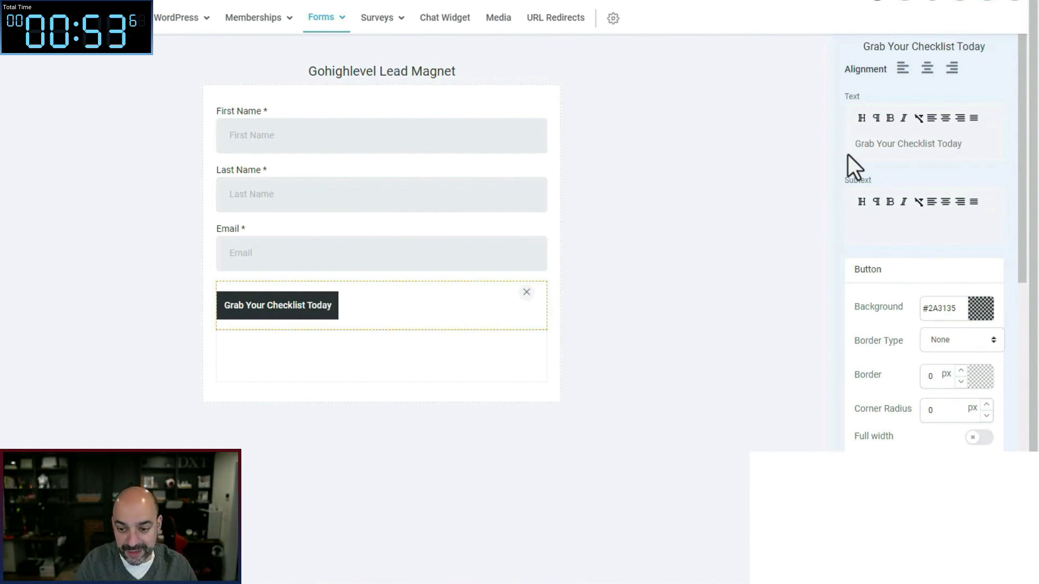
left_click(623, 265)
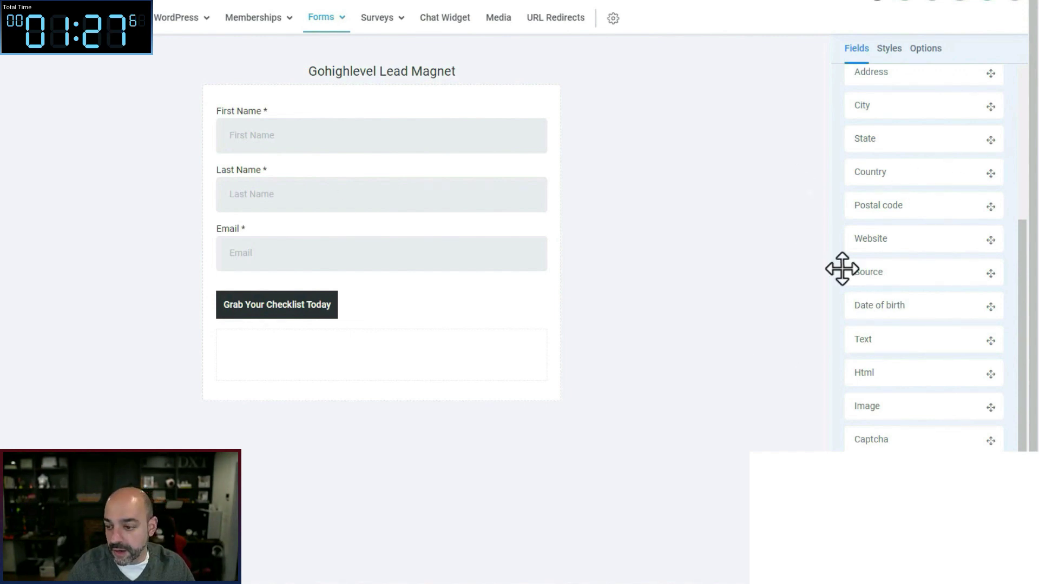
Step: Set the form button's background colour to #BF343F
left_click(263, 312)
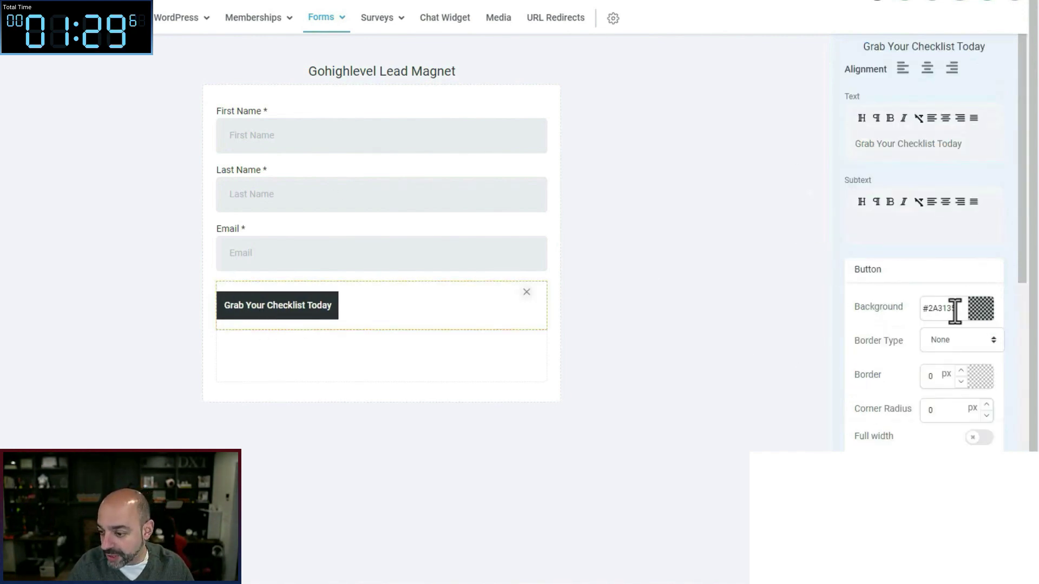
left_click_drag(958, 314, 927, 305)
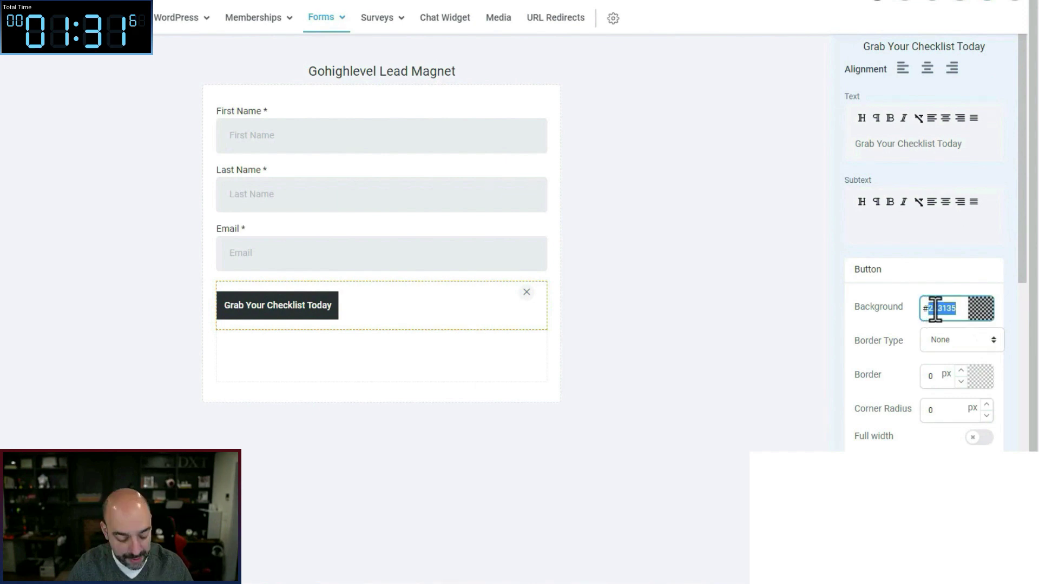
type("#BF343F")
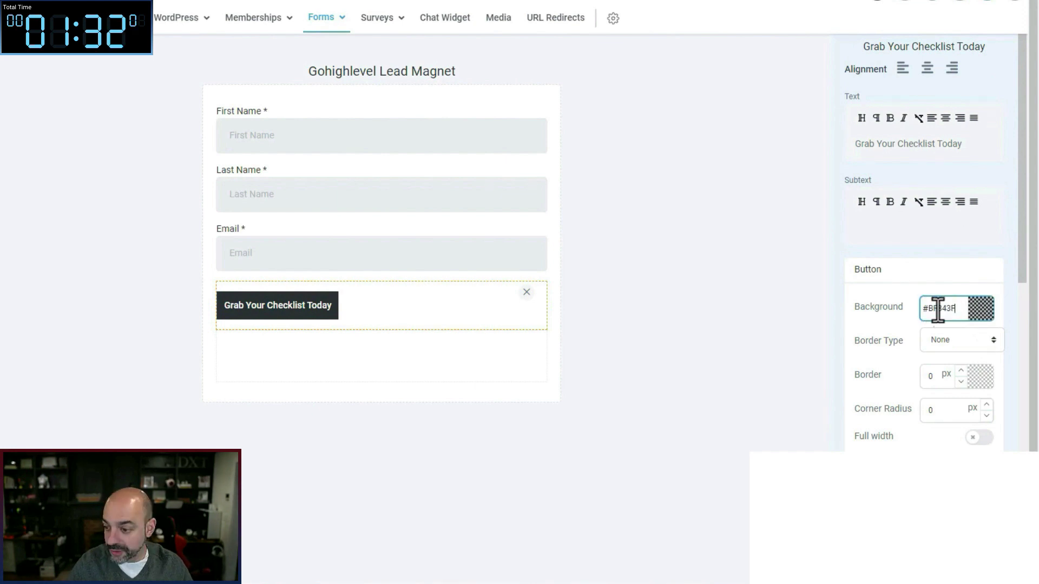
left_click(814, 328)
Step: Make the "Grab Your Checklist Today" button span the full width of the form
left_click(317, 307)
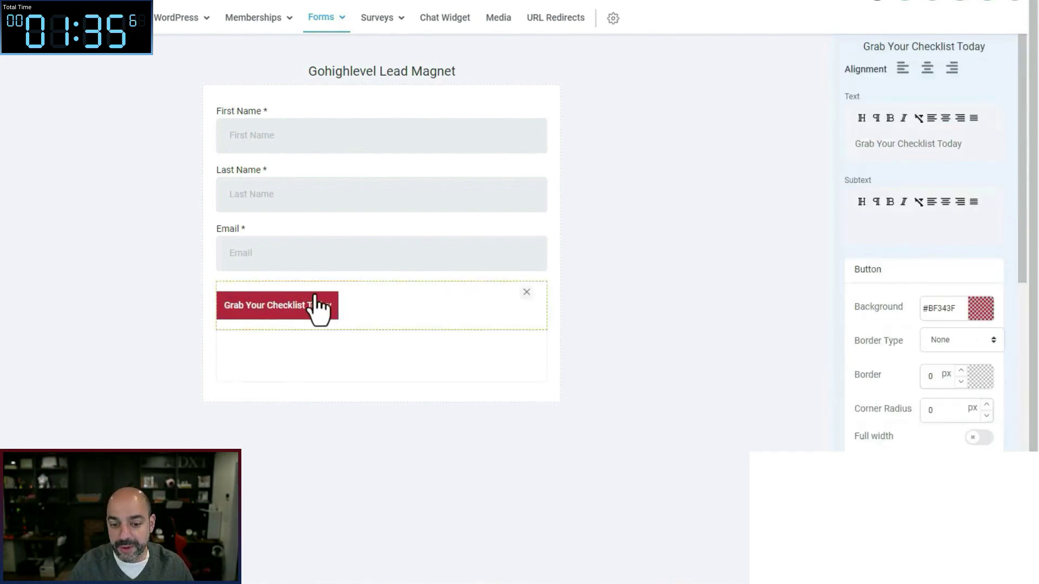
scroll(953, 352, "down", 5)
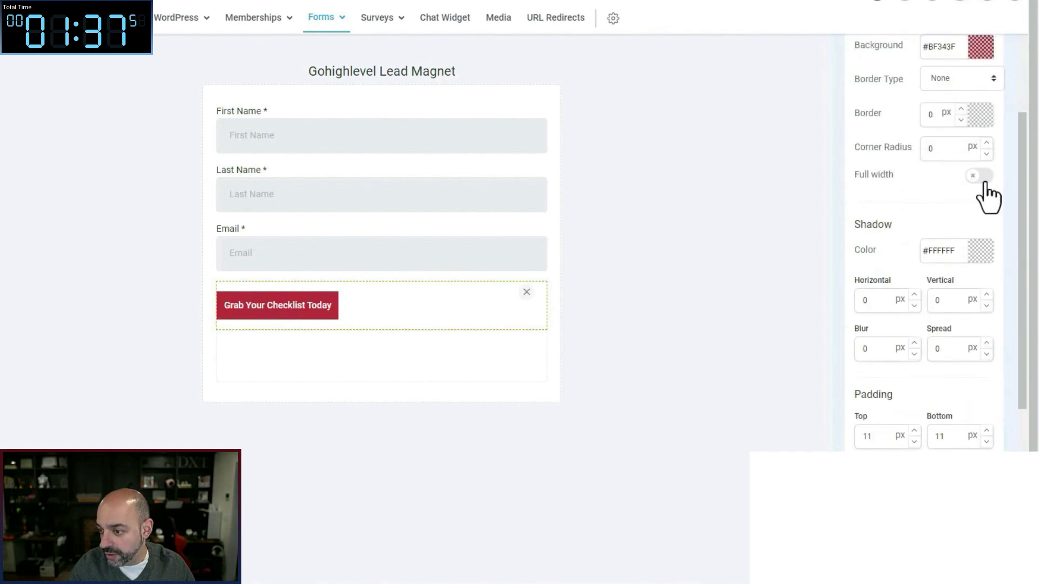
left_click(983, 177)
left_click(603, 222)
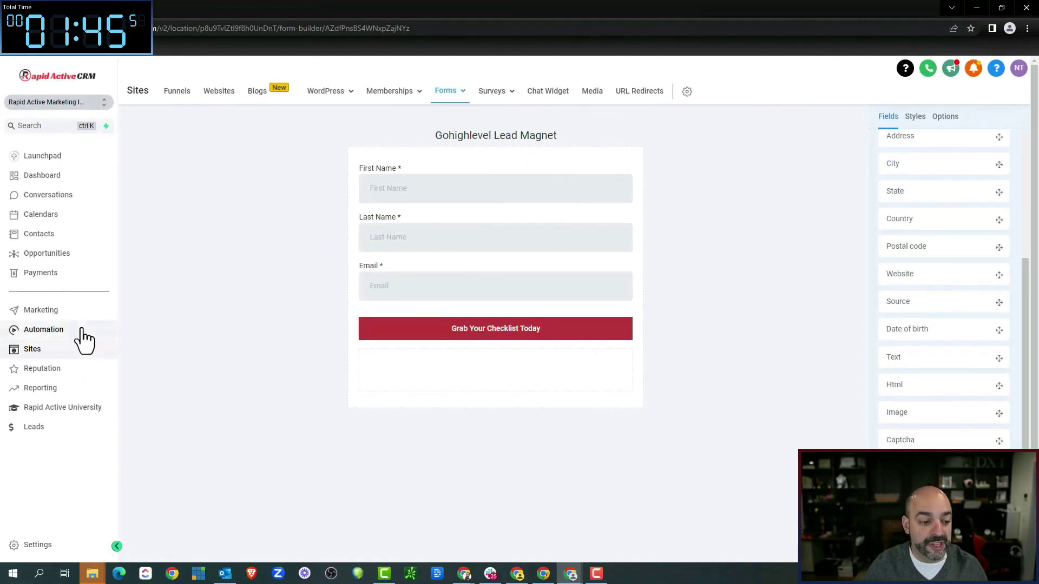
Step: Go to the site's funnels and create a new funnel named "Gohighlevel Checklist"
left_click(176, 92)
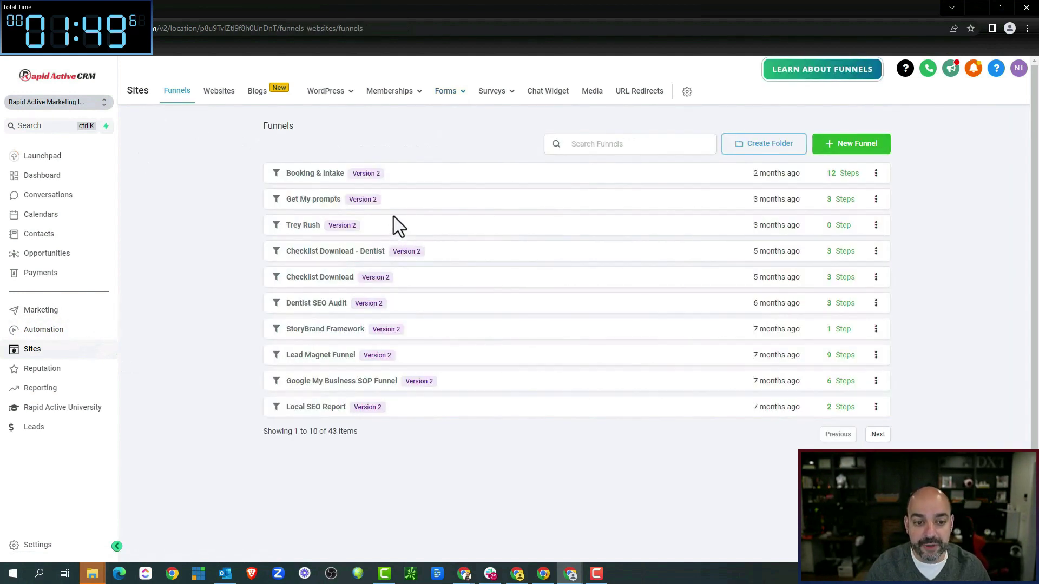
scroll(557, 247, "down", 1)
left_click(877, 424)
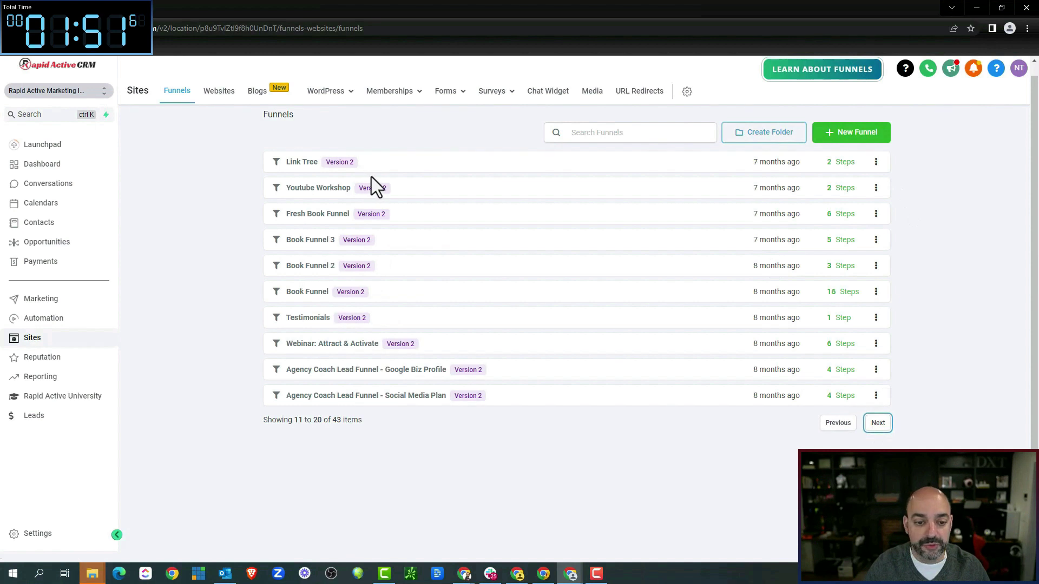
scroll(725, 184, "up", 1)
left_click(864, 152)
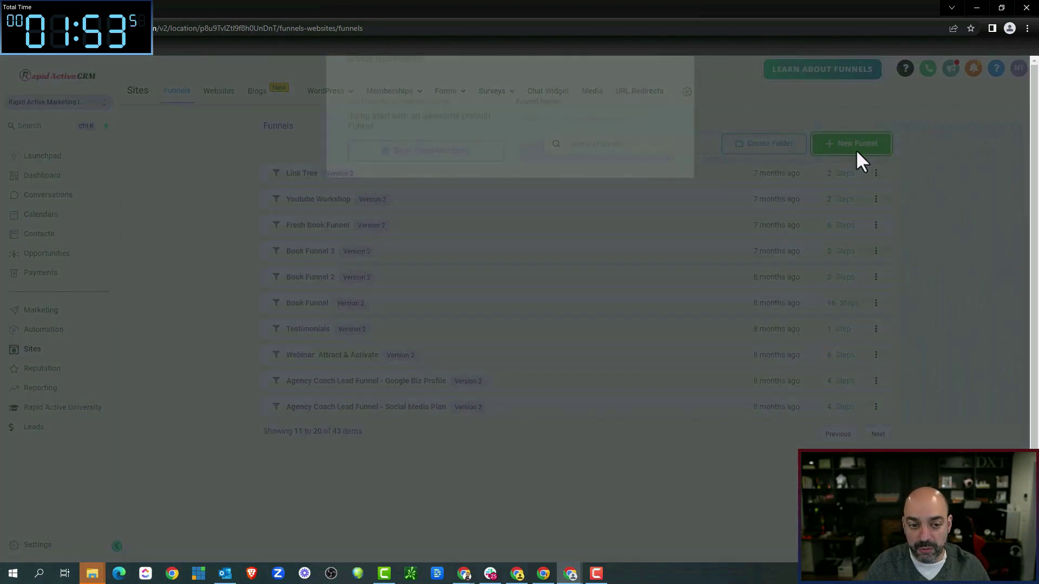
left_click(600, 154)
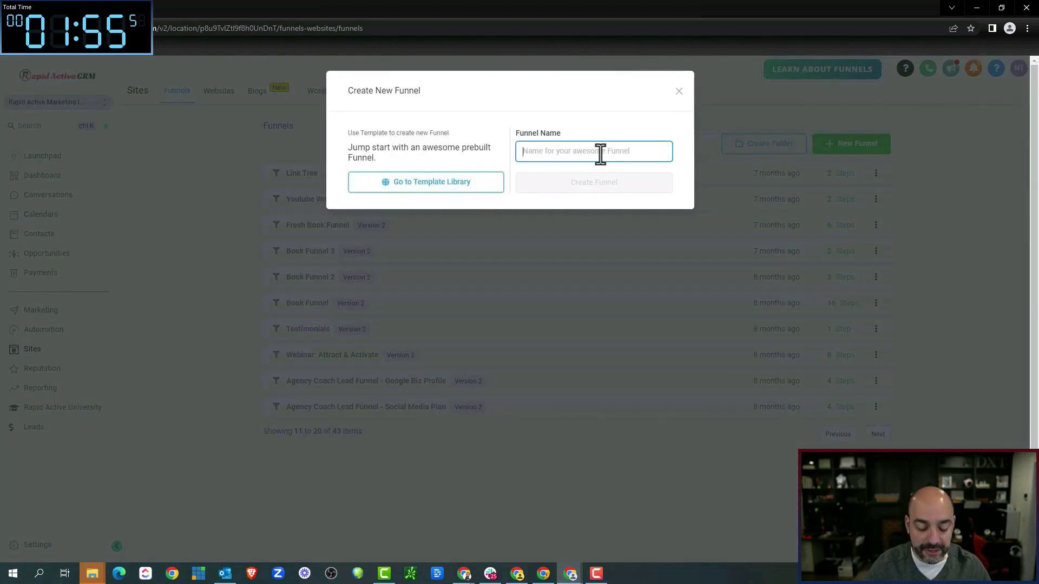
type("Goh")
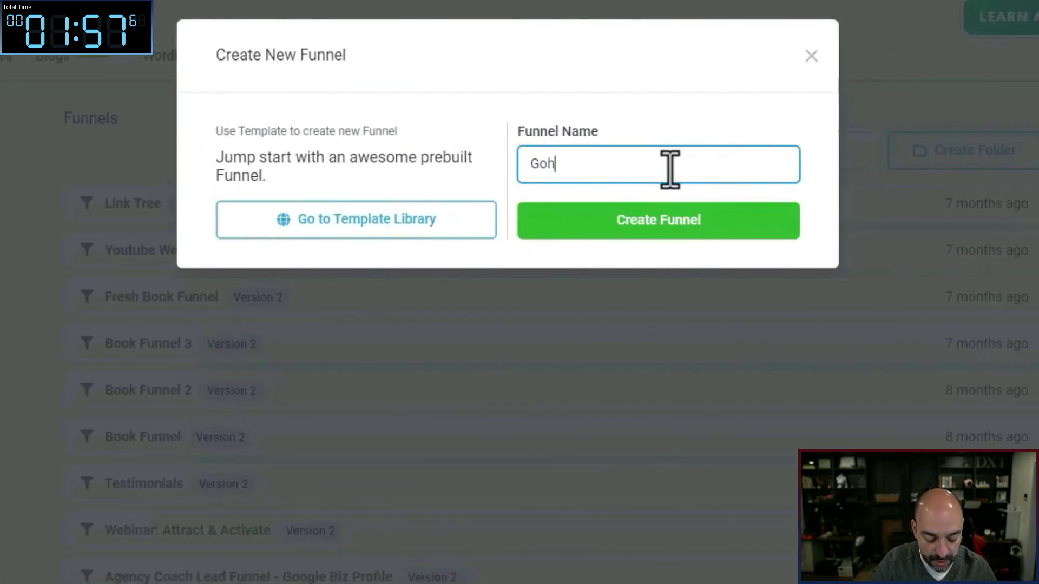
type("ighlevel")
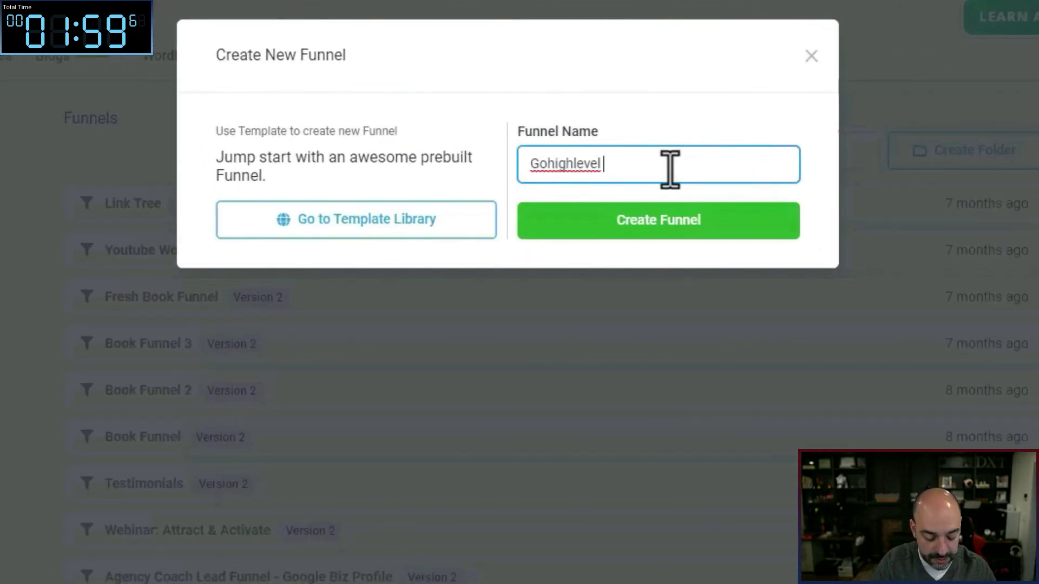
type(" Checklis")
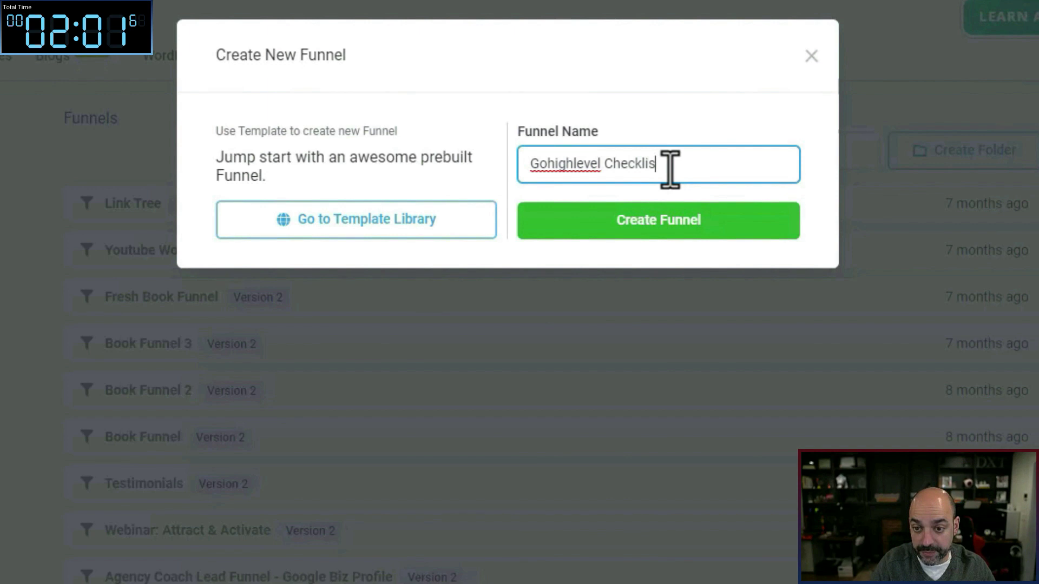
type("t")
left_click(644, 225)
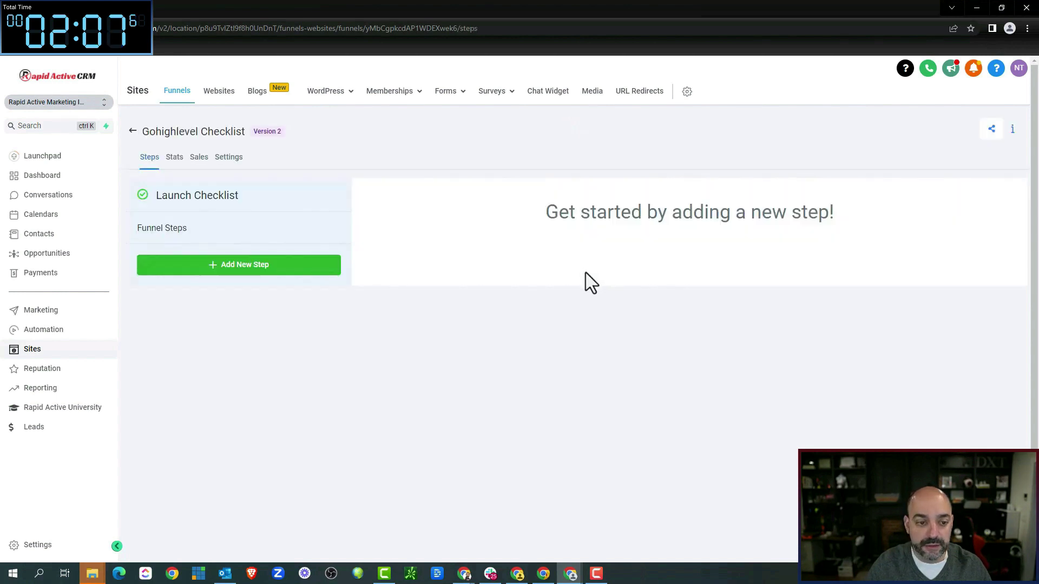
Step: Start a new step in the Gohighlevel Checklist funnel and name its page "Gohighlevel Lead Magnet"
left_click(265, 265)
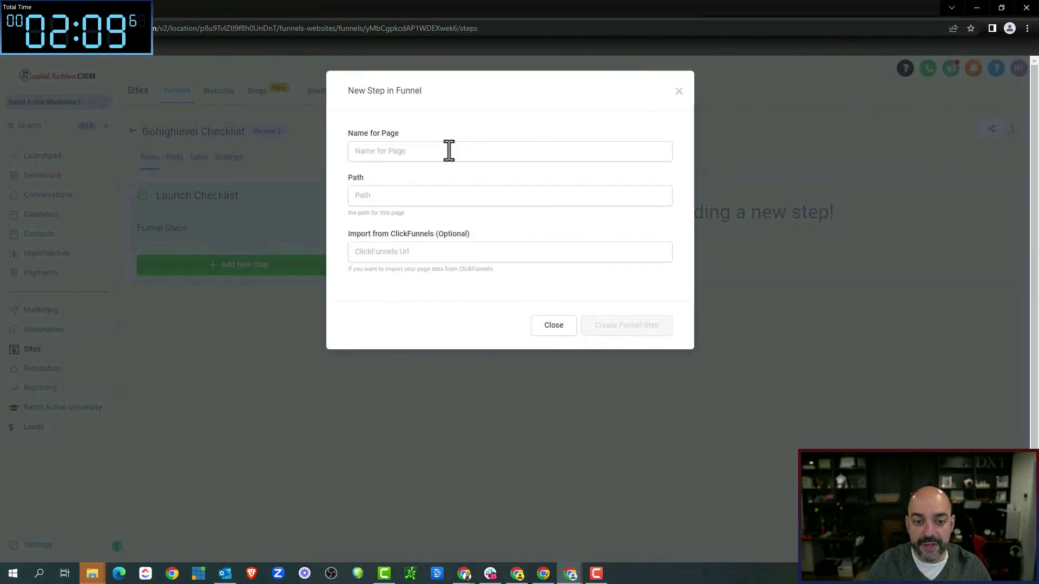
left_click(449, 151)
type("Le")
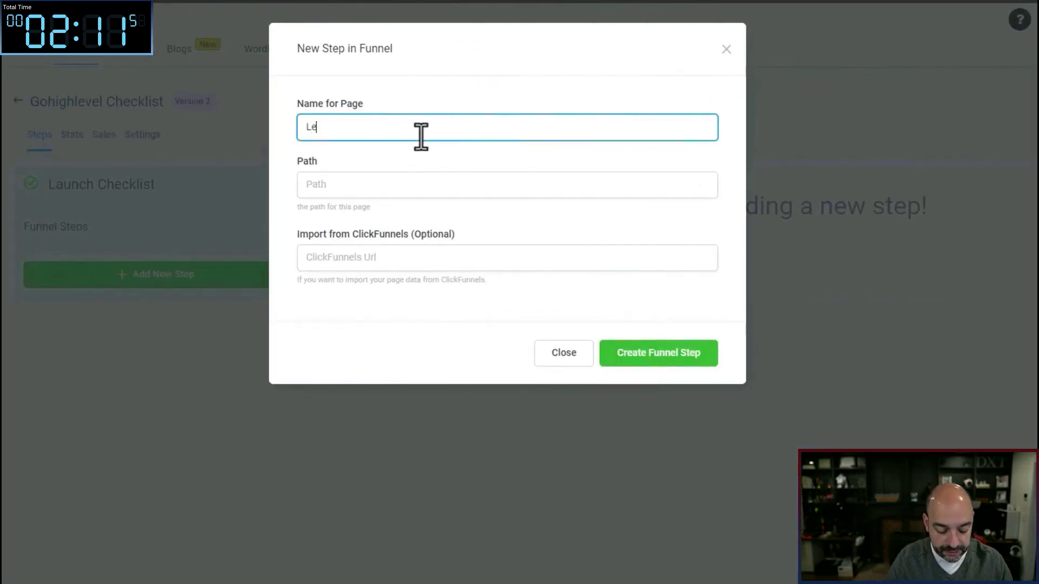
type("ad")
key("BackSpace")
key("BackSpace")
key("BackSpace")
key("BackSpace")
key("BackSpace")
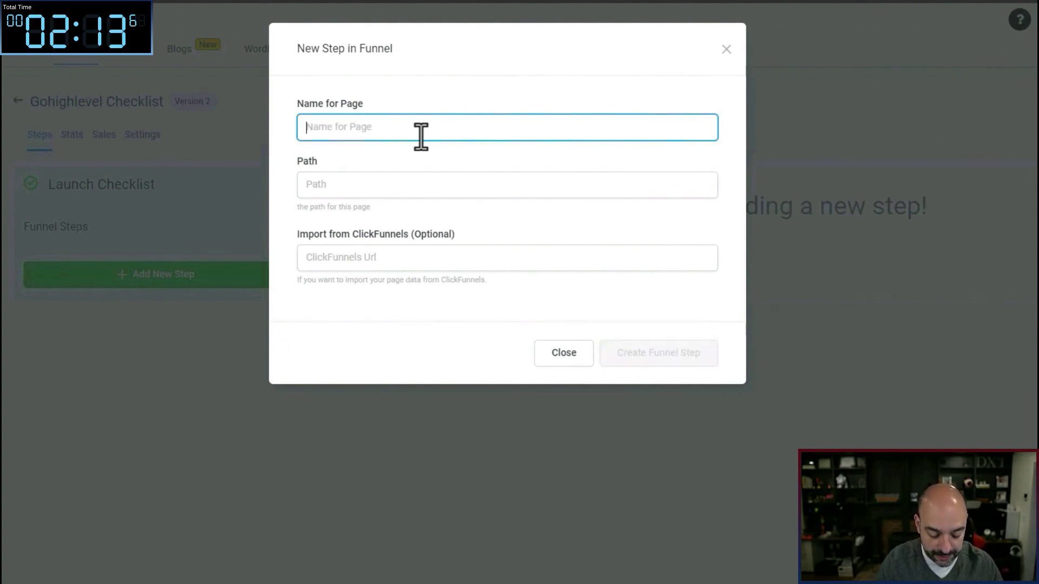
type("Gohighlevel Lead Ma")
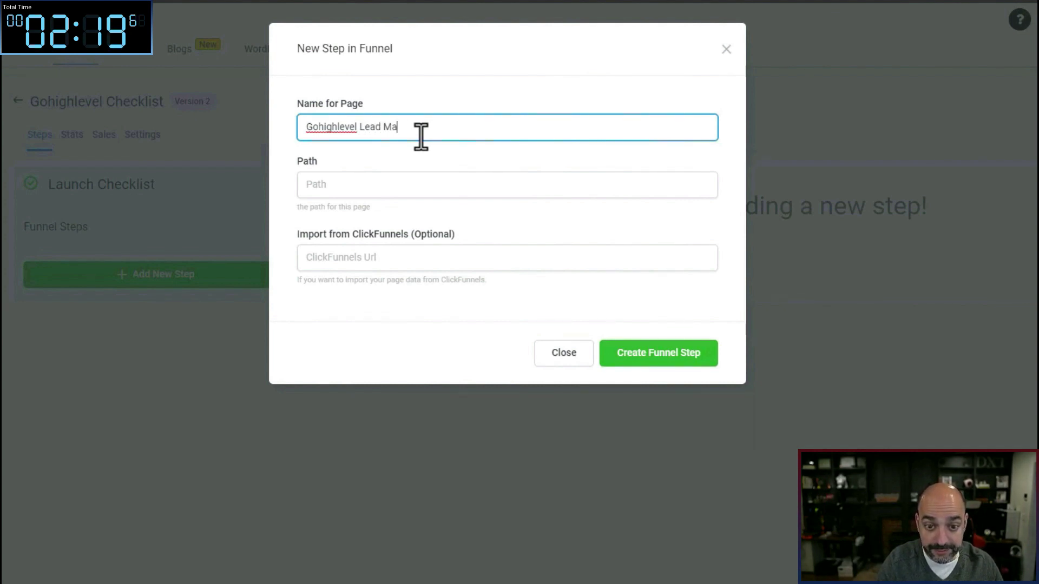
type("gnet")
Step: Set the page's path to /checklist and create the funnel step
left_click(441, 186)
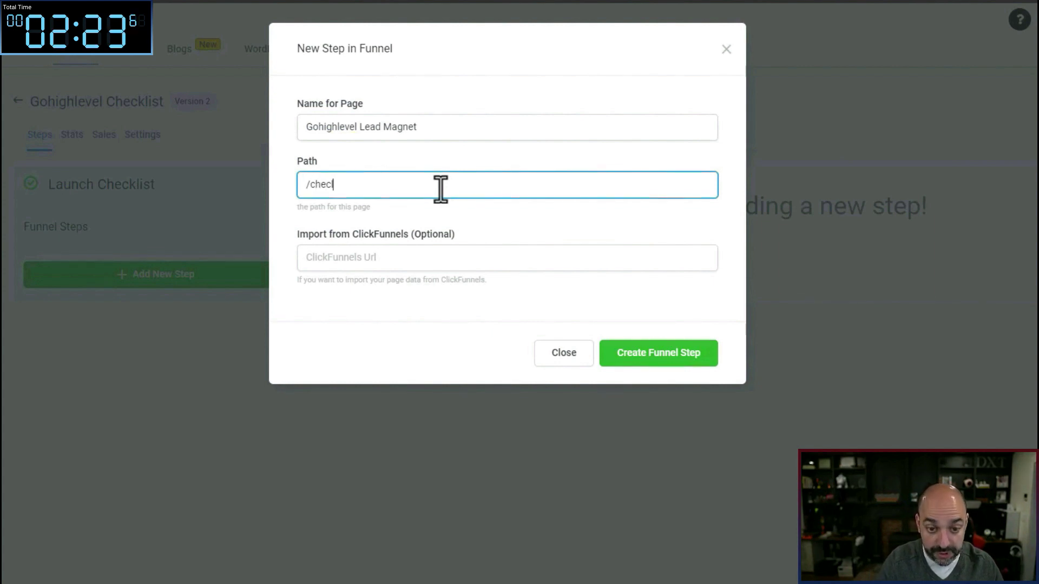
type("/checlist")
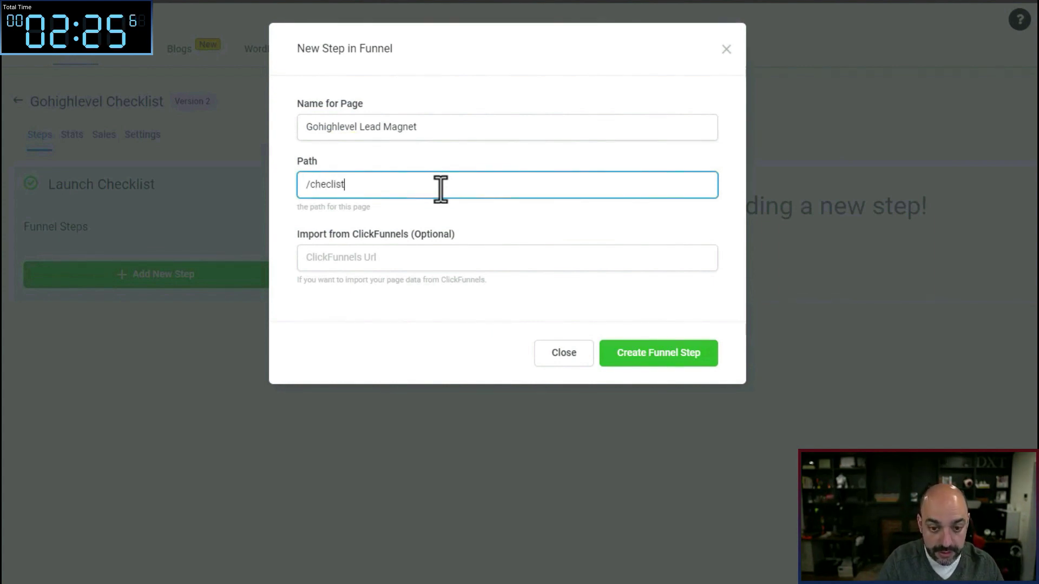
left_click(329, 186)
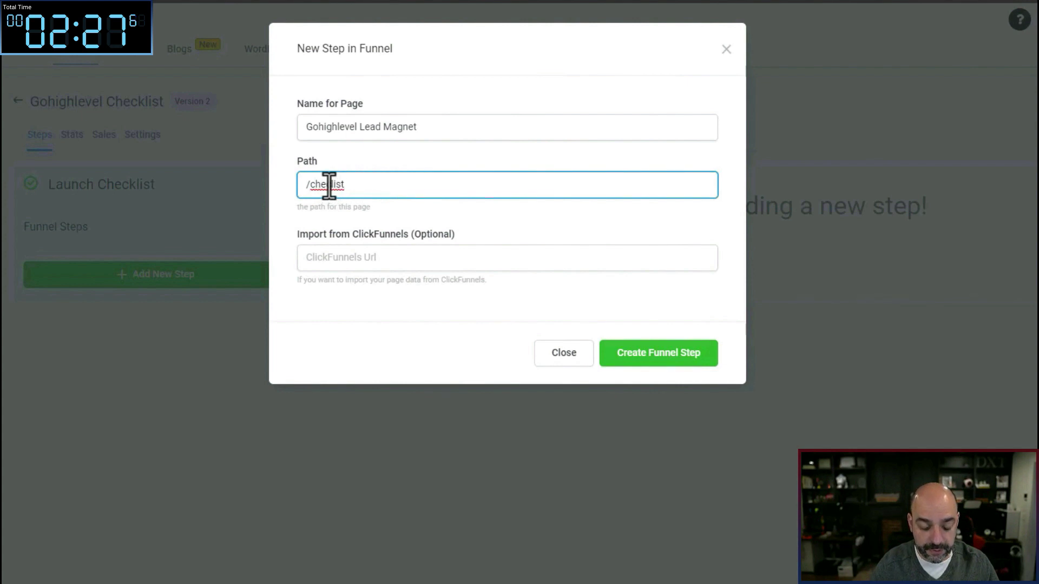
type("k")
left_click(655, 358)
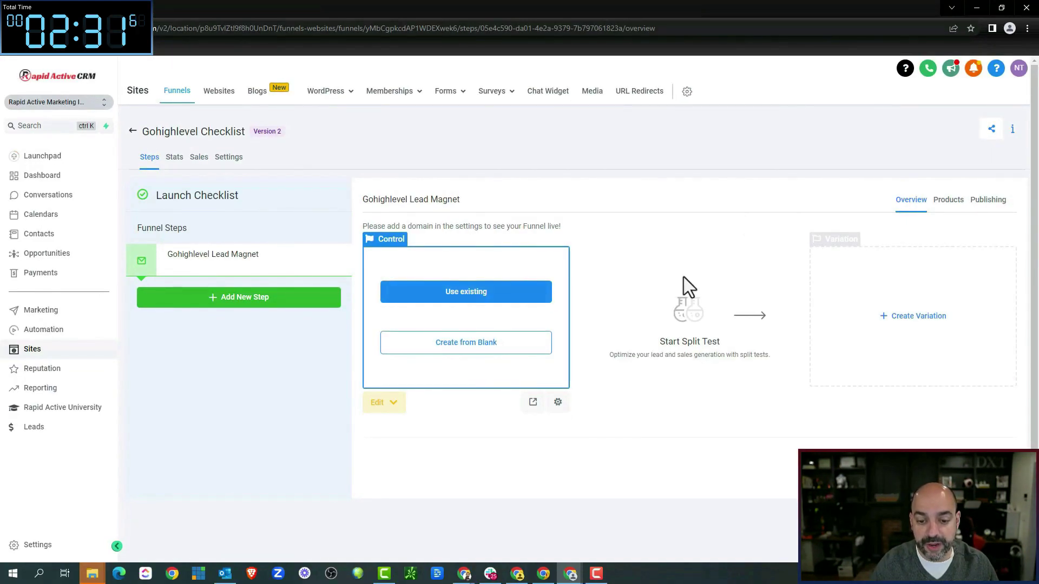
Step: Create the page from blank and add a full-width section containing a one-column row
left_click(508, 344)
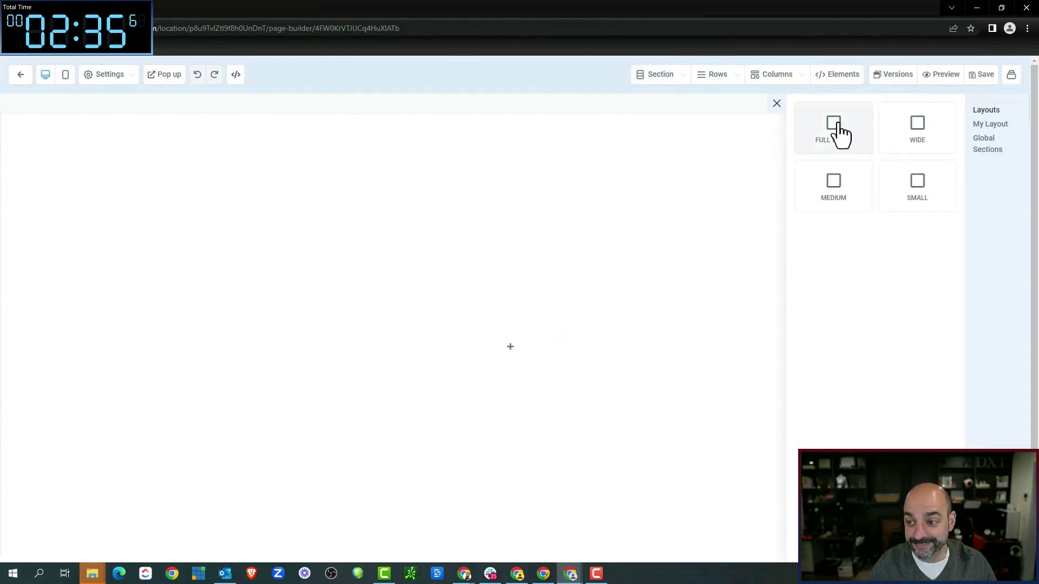
left_click(838, 147)
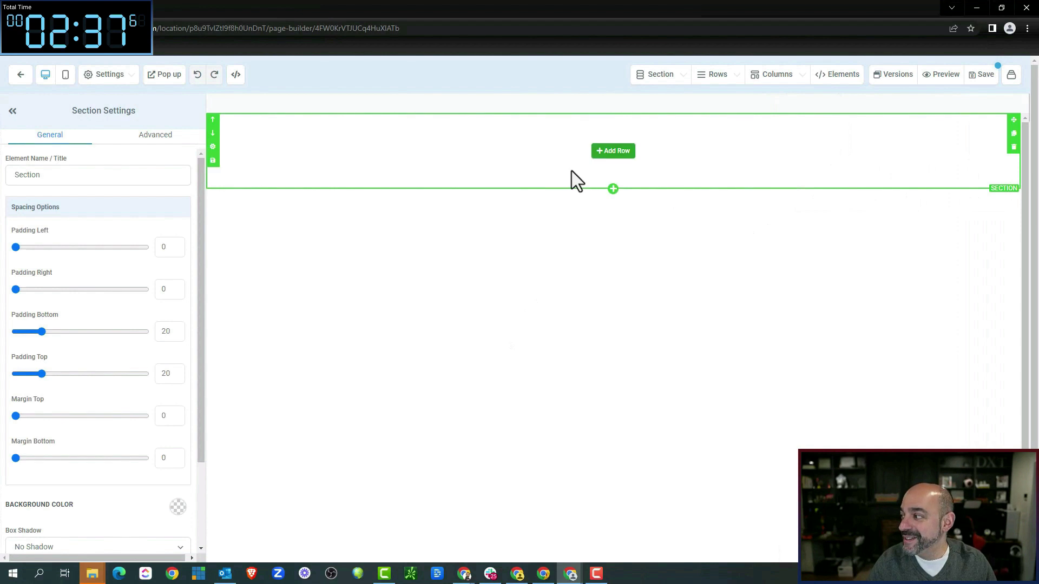
left_click(613, 152)
left_click(891, 158)
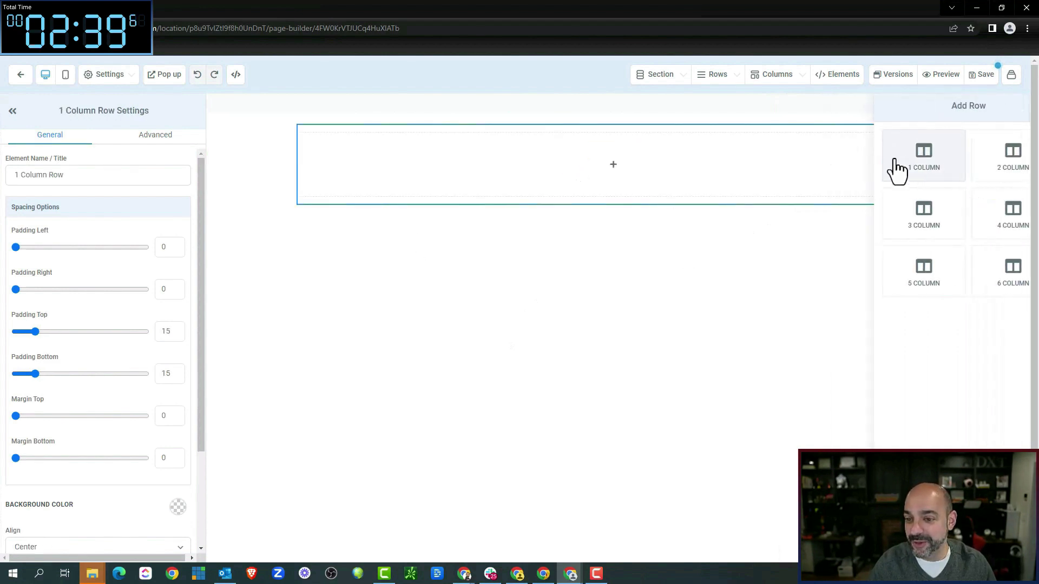
Step: Add an image element to the column of the new row
left_click(606, 166)
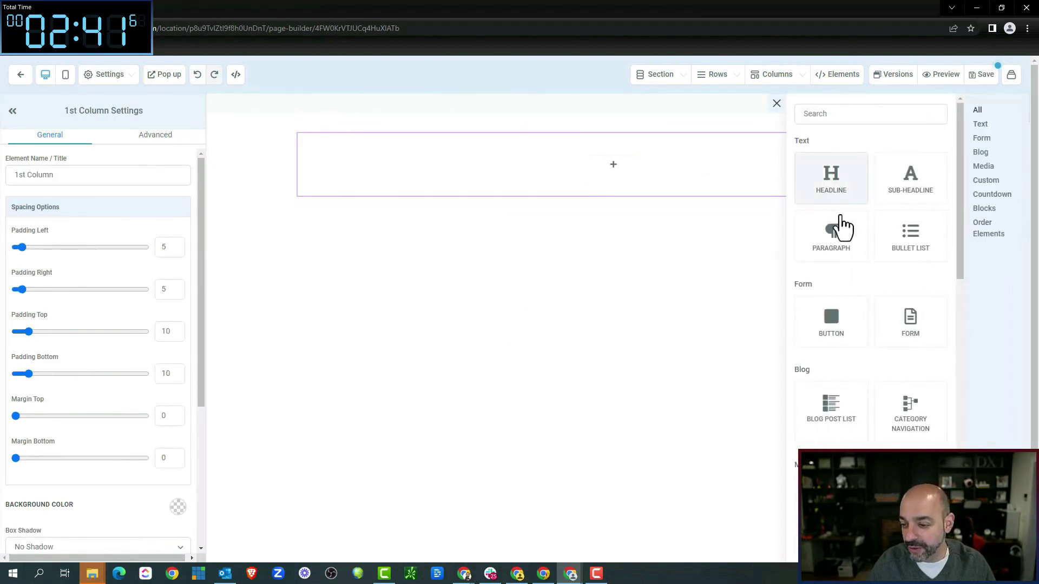
scroll(864, 302, "down", 5)
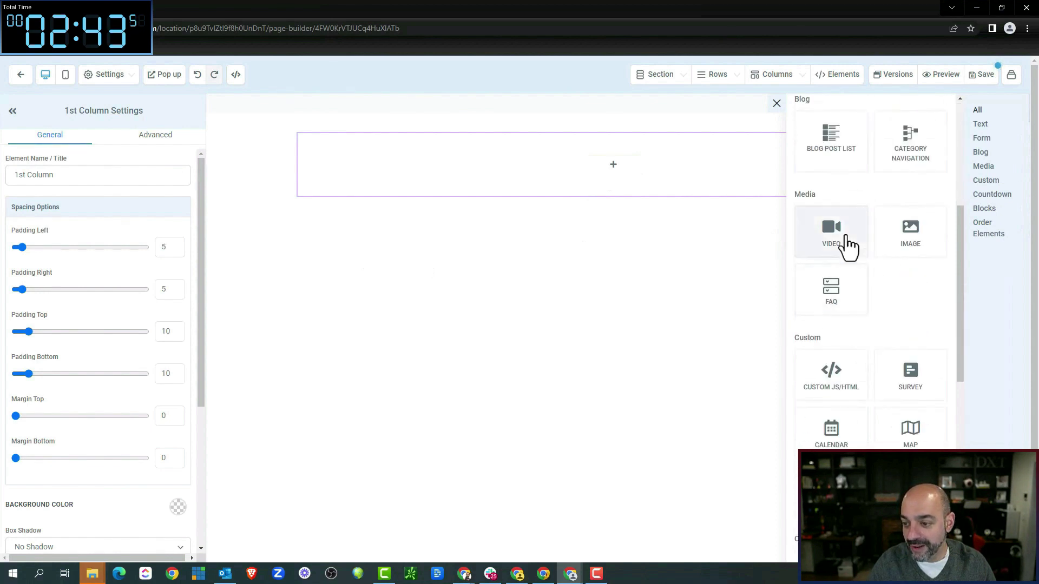
left_click(919, 244)
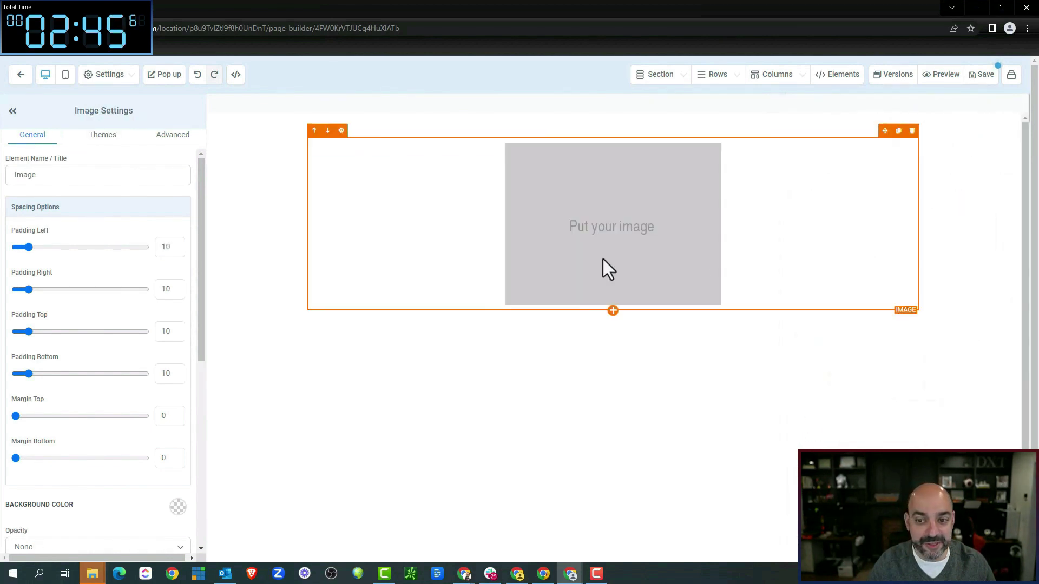
Step: Browse the media library for a logo image, including the Relocated Item folder, and return to the image settings
scroll(47, 349, "down", 5)
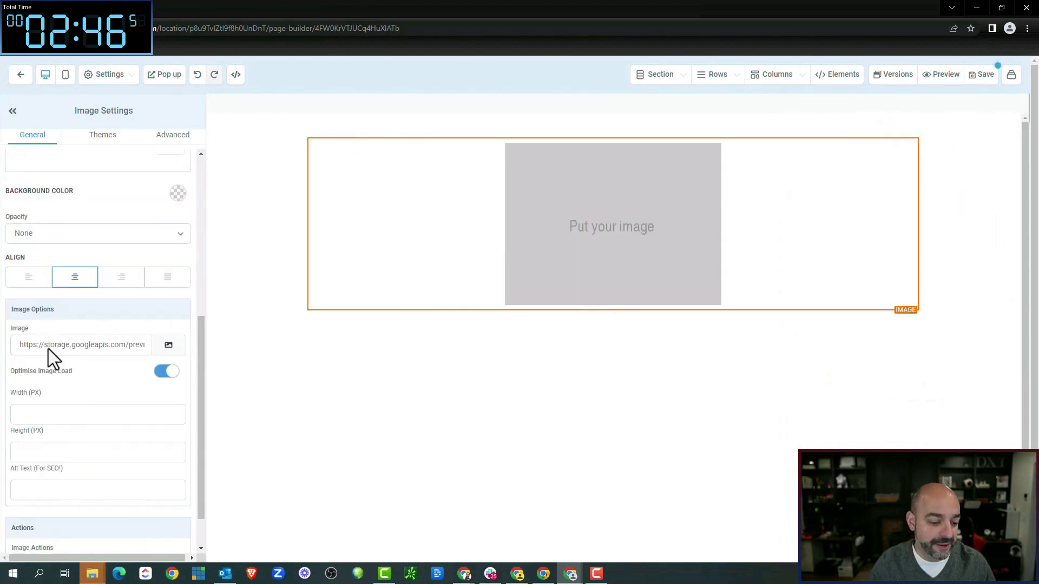
left_click(167, 339)
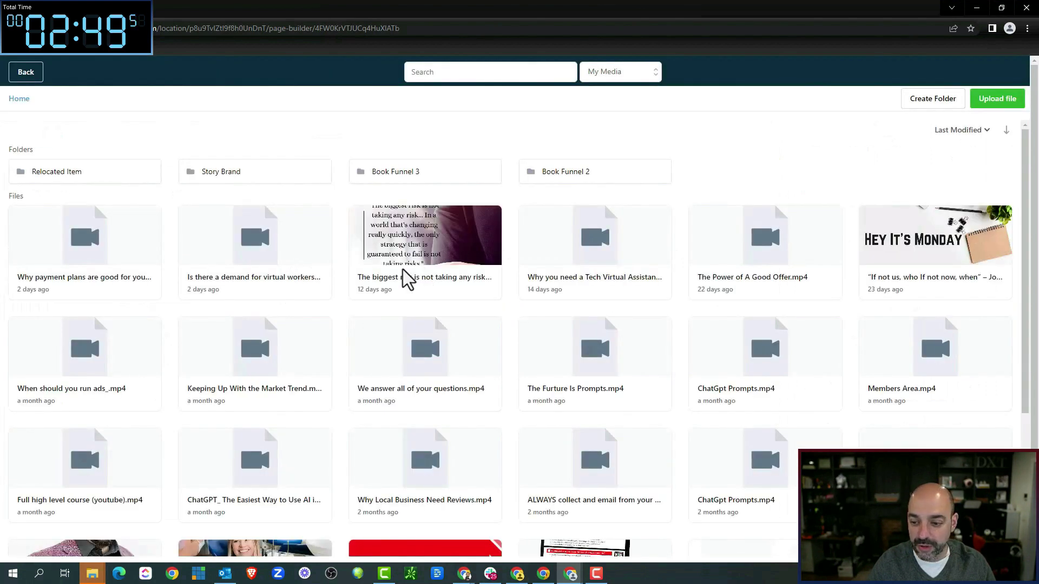
scroll(401, 274, "down", 4)
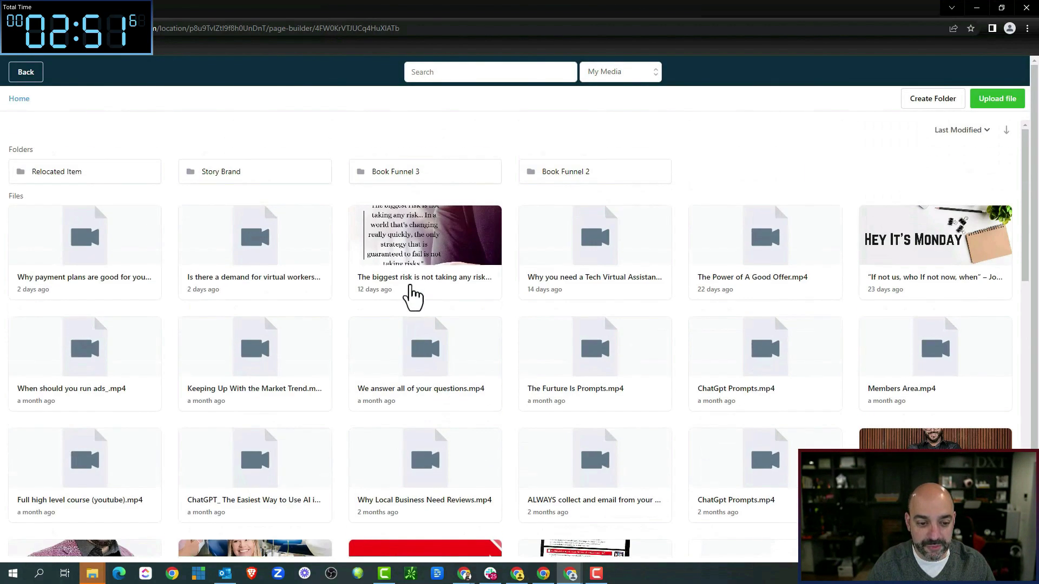
scroll(411, 292, "down", 10)
scroll(411, 295, "down", 5)
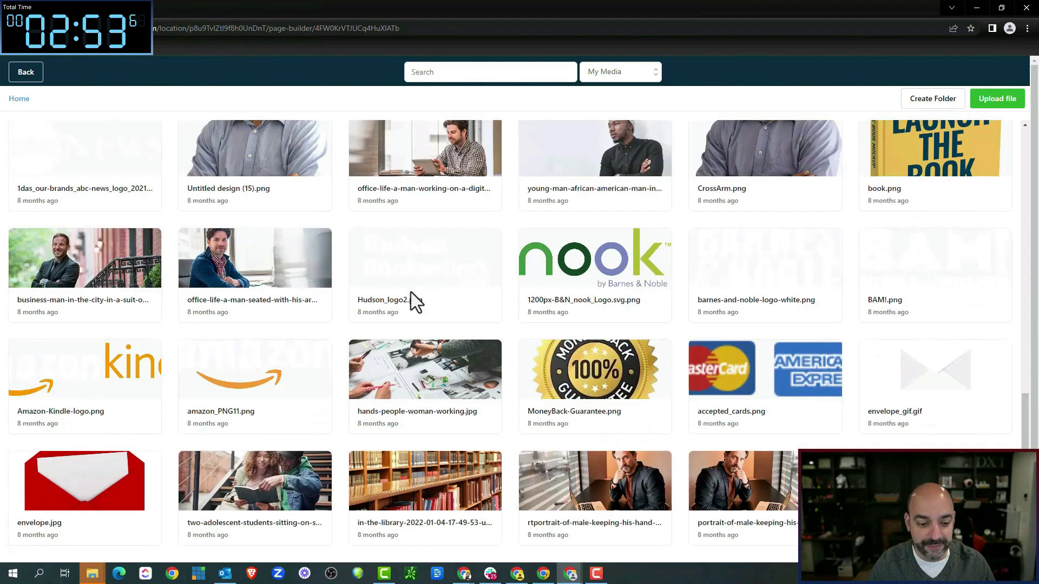
scroll(448, 309, "up", 8)
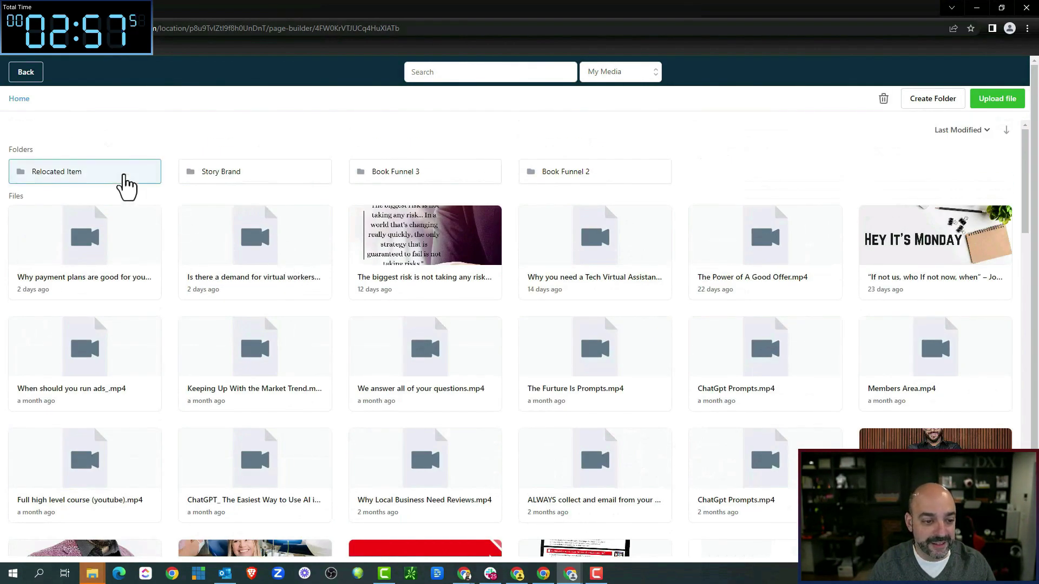
left_click(126, 174)
scroll(268, 216, "down", 10)
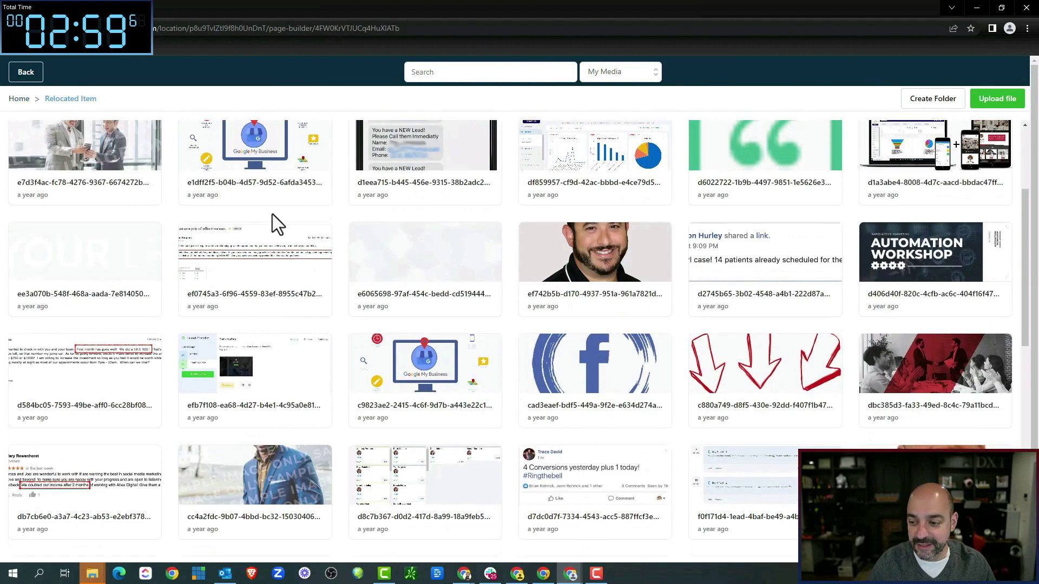
scroll(306, 258, "down", 3)
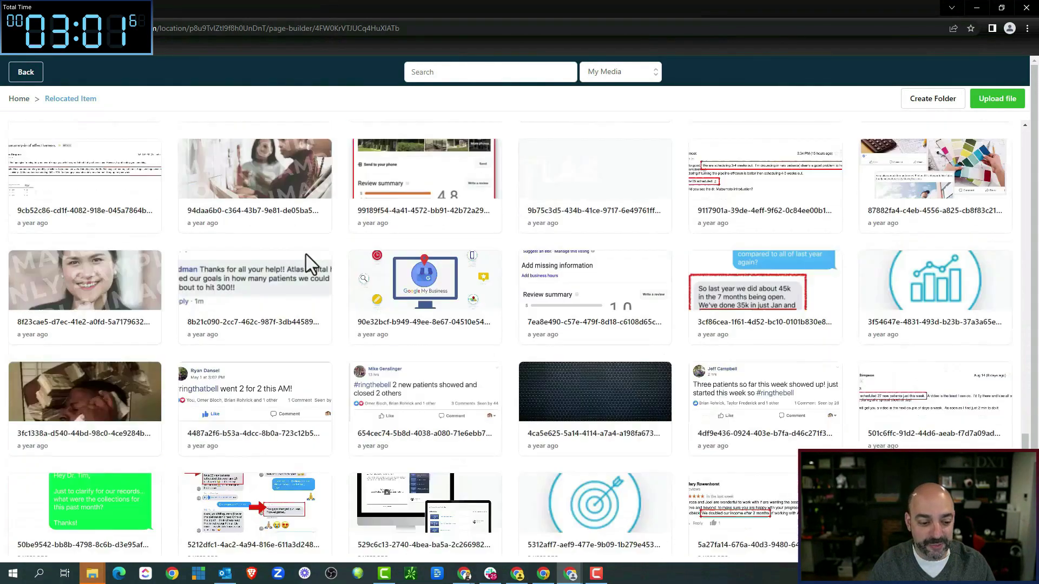
scroll(380, 262, "up", 15)
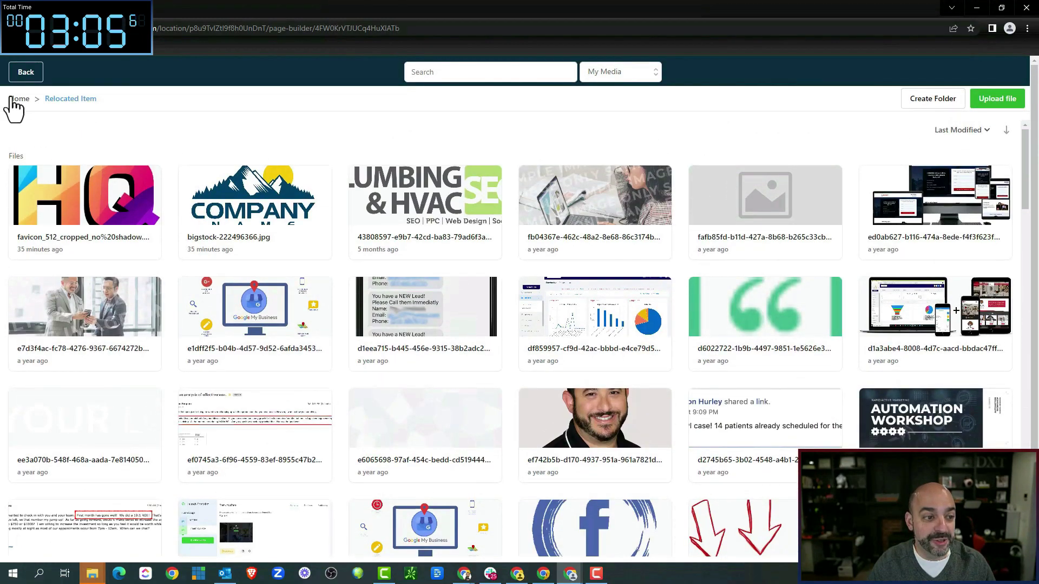
left_click(12, 99)
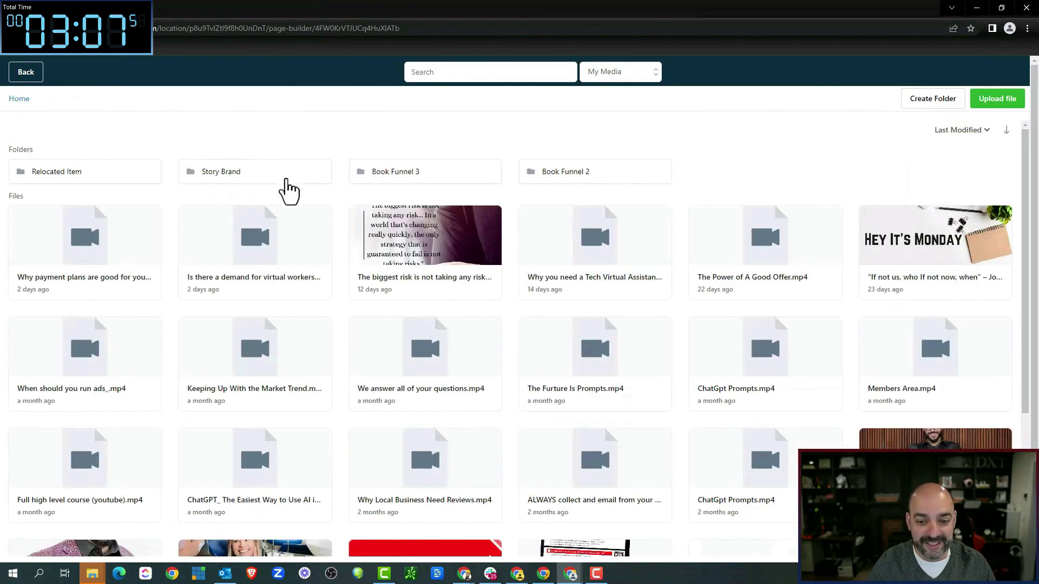
scroll(313, 239, "down", 10)
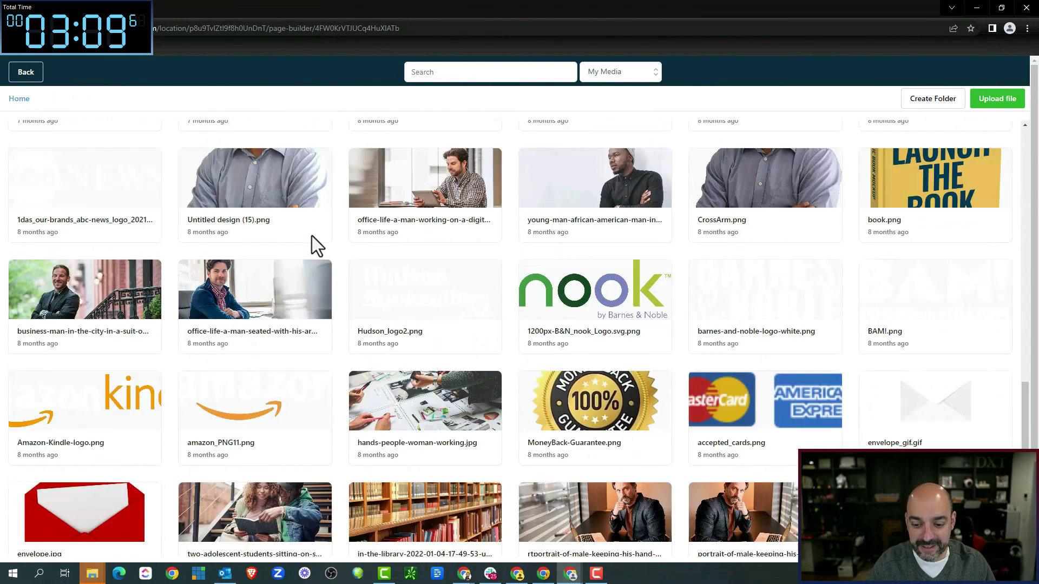
scroll(300, 254, "up", 6)
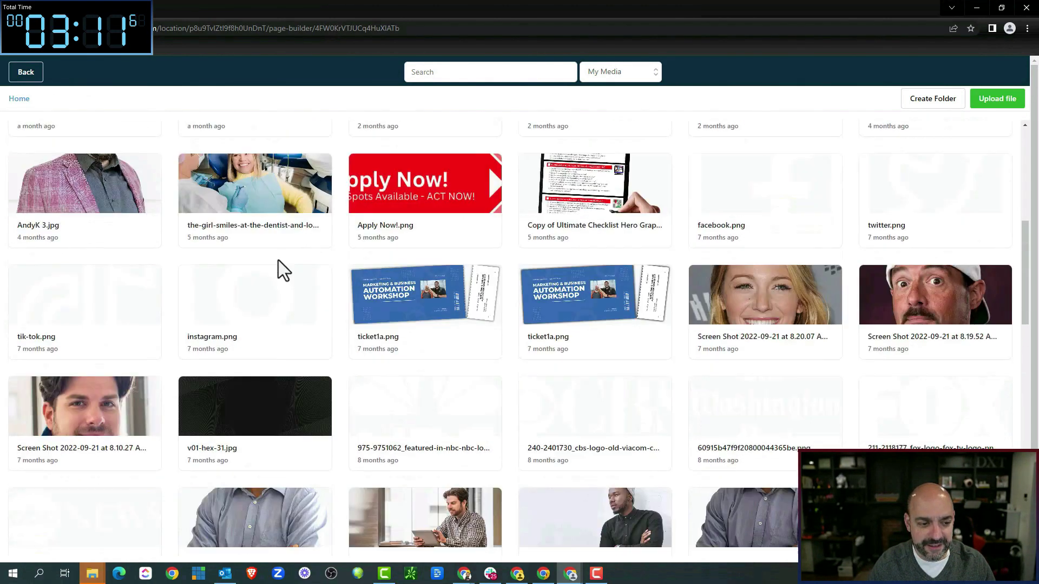
scroll(278, 261, "up", 5)
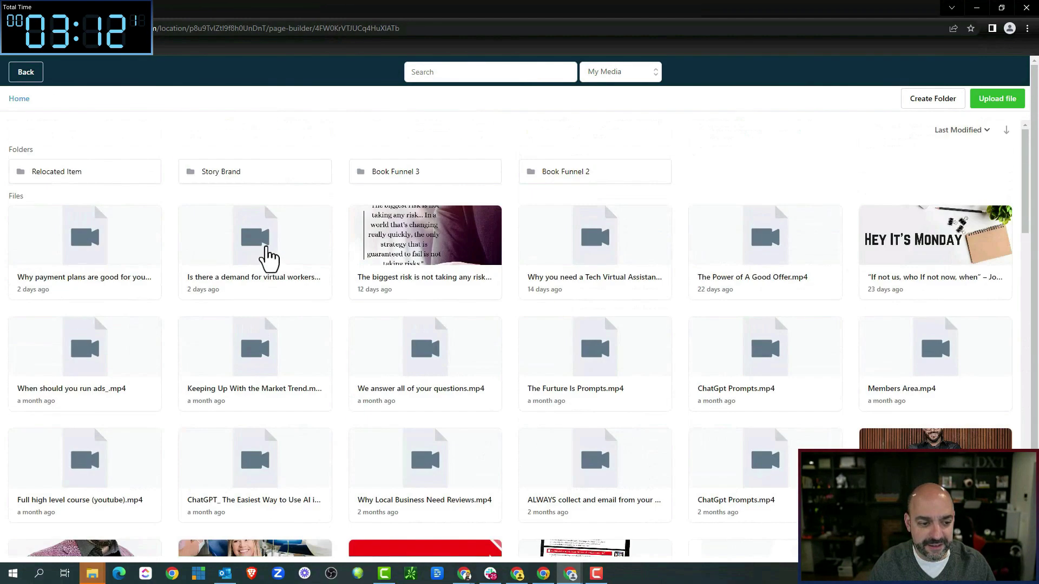
left_click(268, 172)
left_click(26, 72)
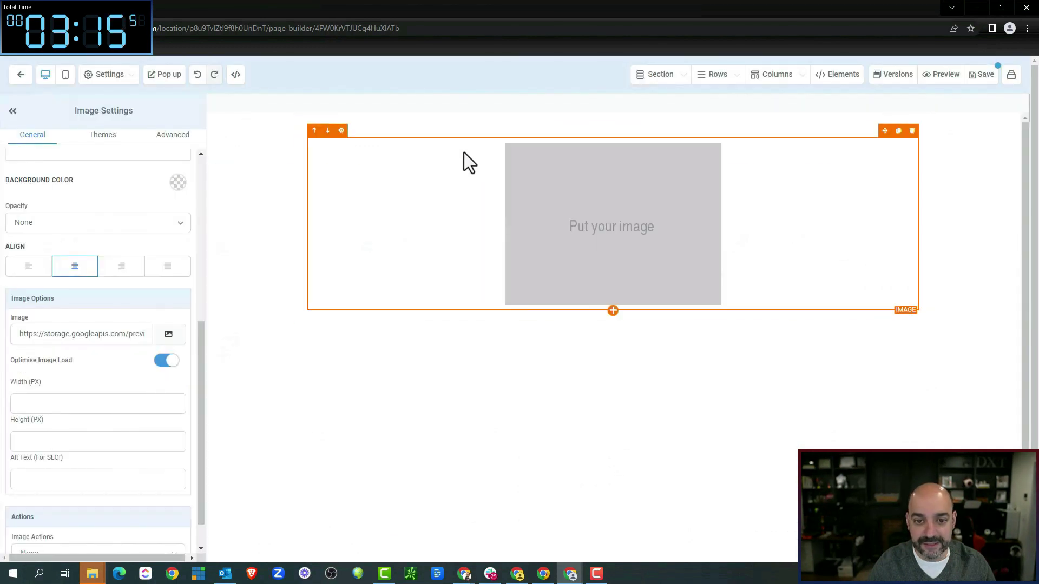
left_click(169, 334)
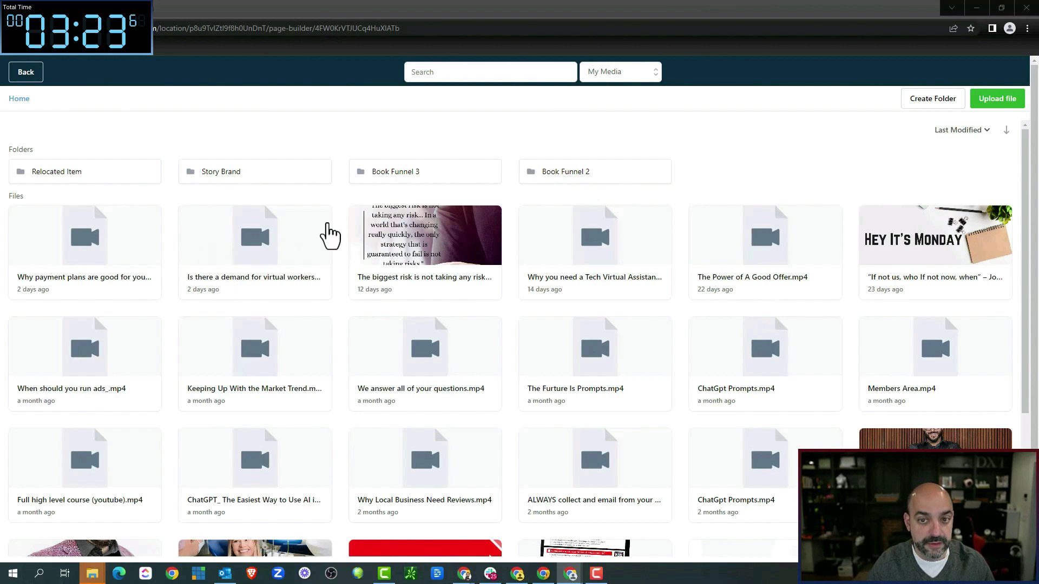
left_click(26, 72)
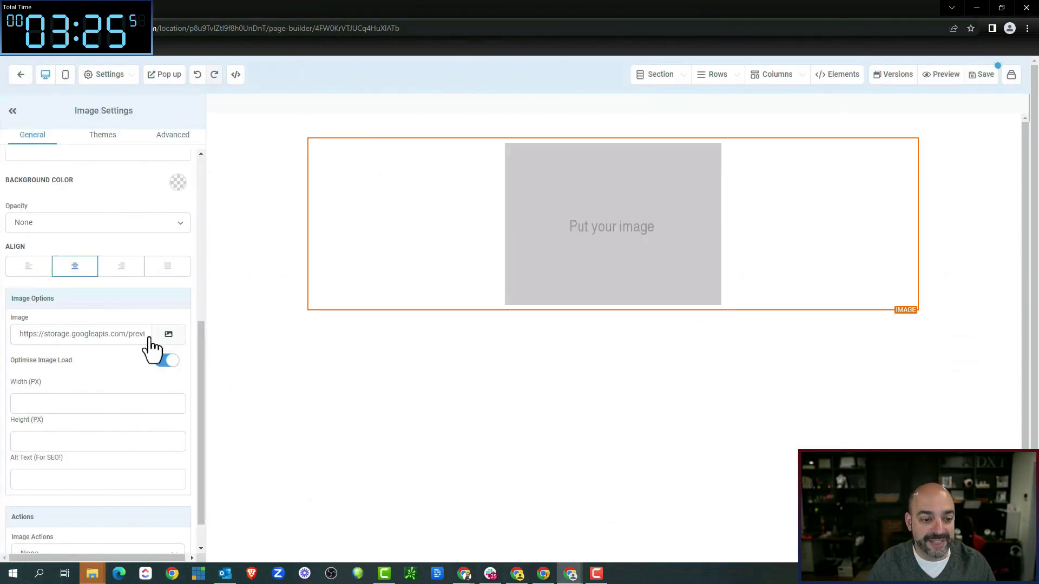
Step: Replace the image element's source URL with the copied address of the Automated Marketer logo
left_click(123, 334)
key("ctrl+a")
key("ctrl+v")
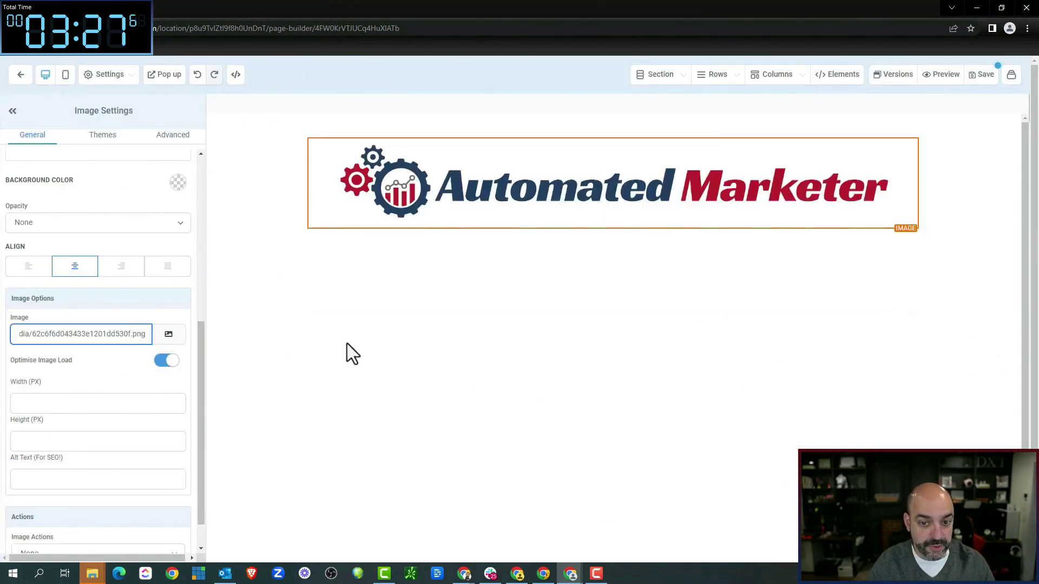
left_click(507, 280)
scroll(56, 420, "down", 1)
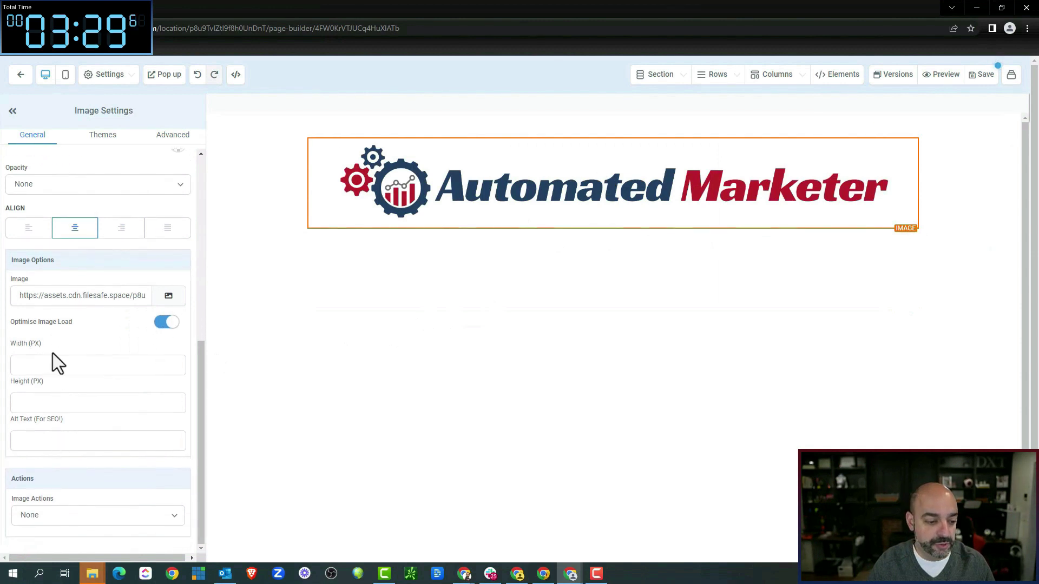
left_click(58, 370)
left_click(63, 404)
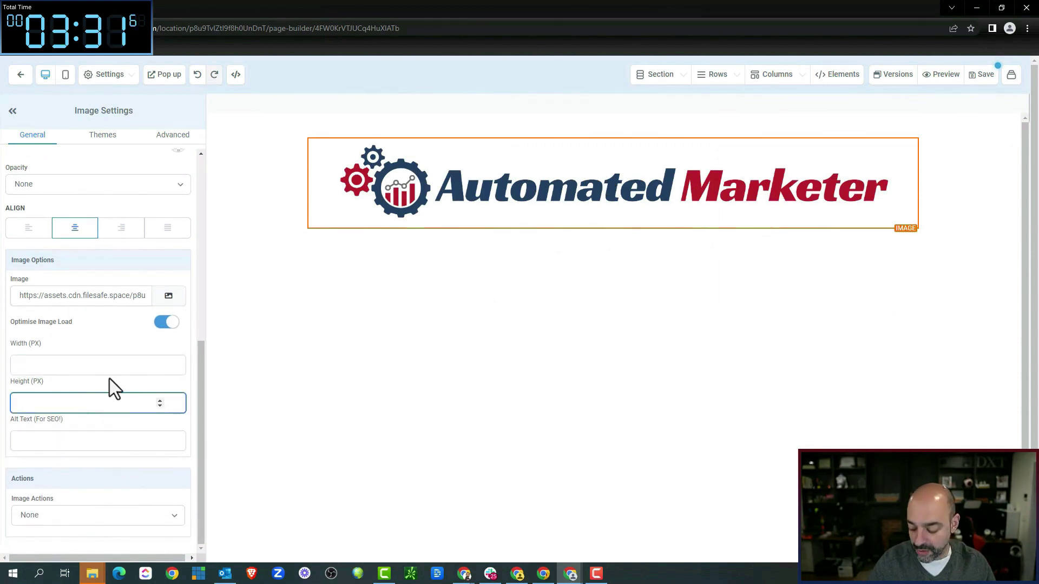
type("150")
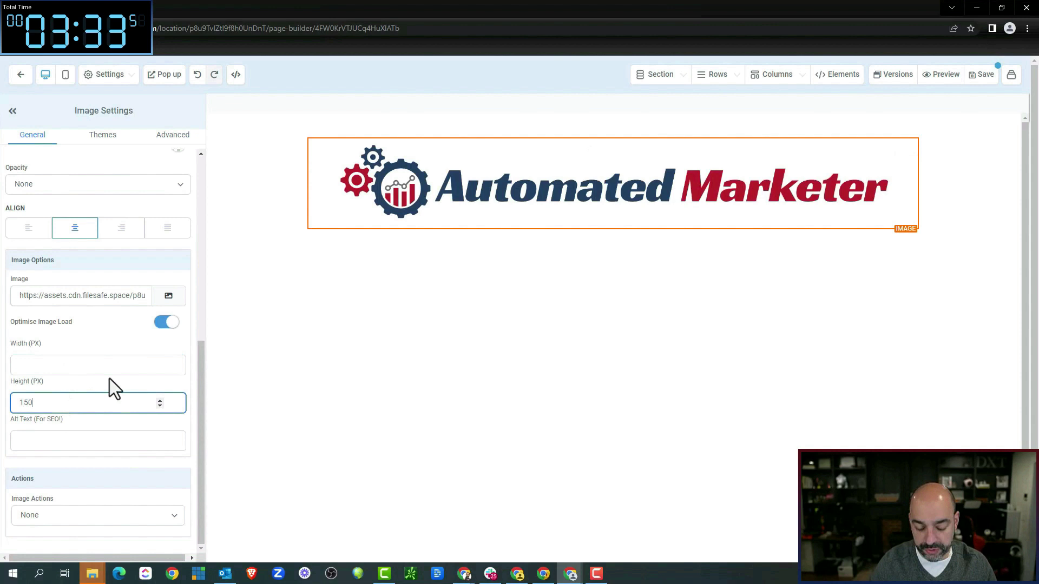
key("BackSpace")
key("BackSpace")
key("BackSpace")
Step: Set the Automated Marketer logo's width to 150 px
left_click(98, 366)
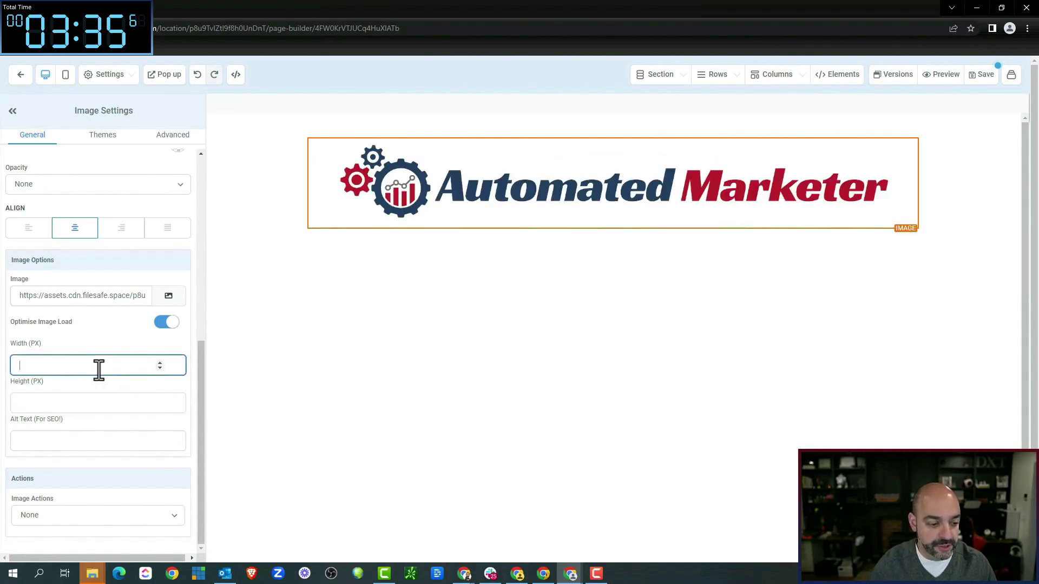
type("150")
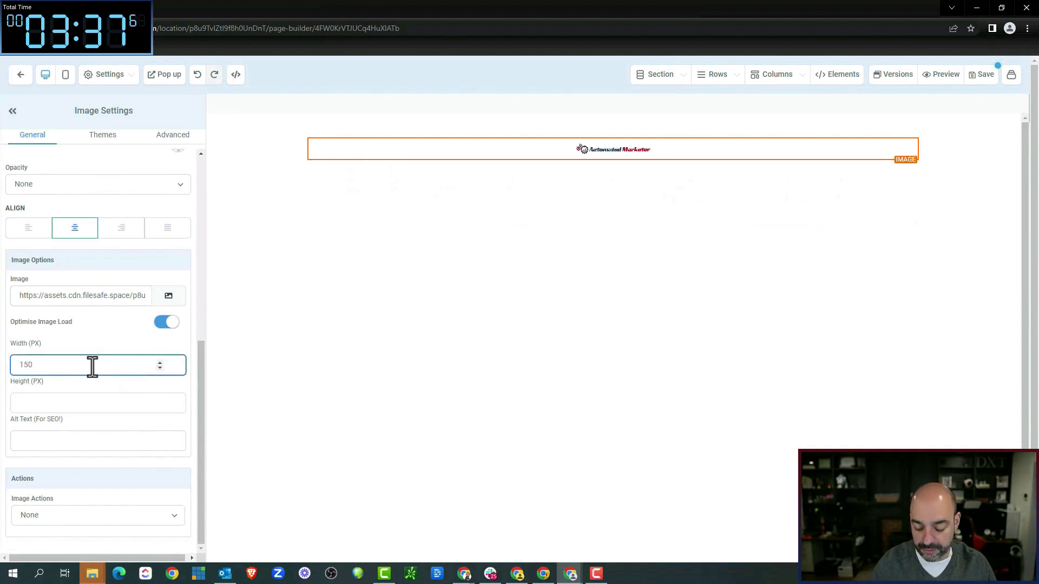
Step: Try a width of 250 px for the Automated Marketer logo
key("BackSpace")
key("BackSpace")
key("BackSpace")
type("250")
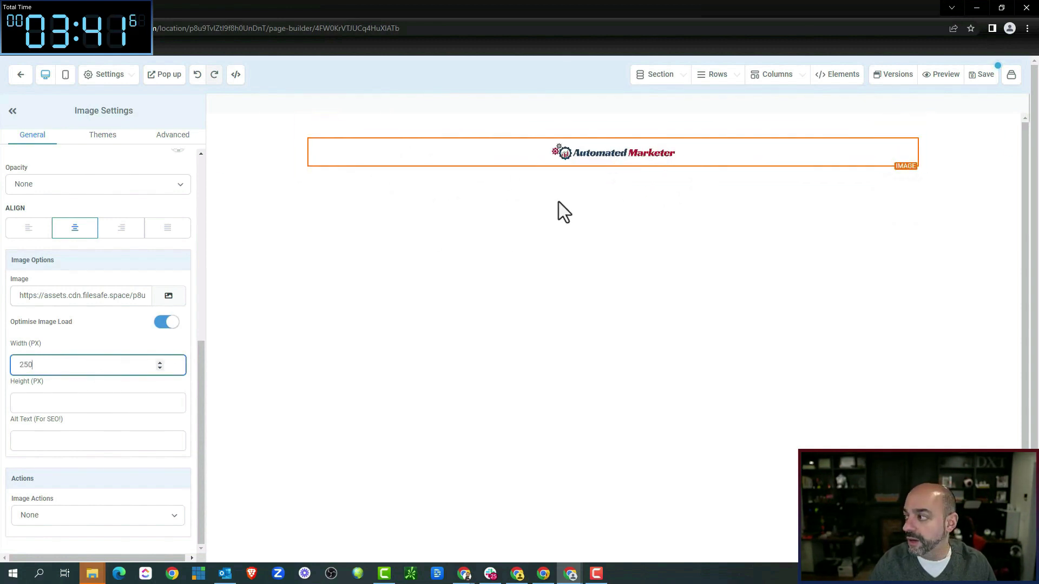
Step: Enlarge the Automated Marketer logo to a width of about 350 px
left_click_drag(49, 364, 15, 347)
type("350")
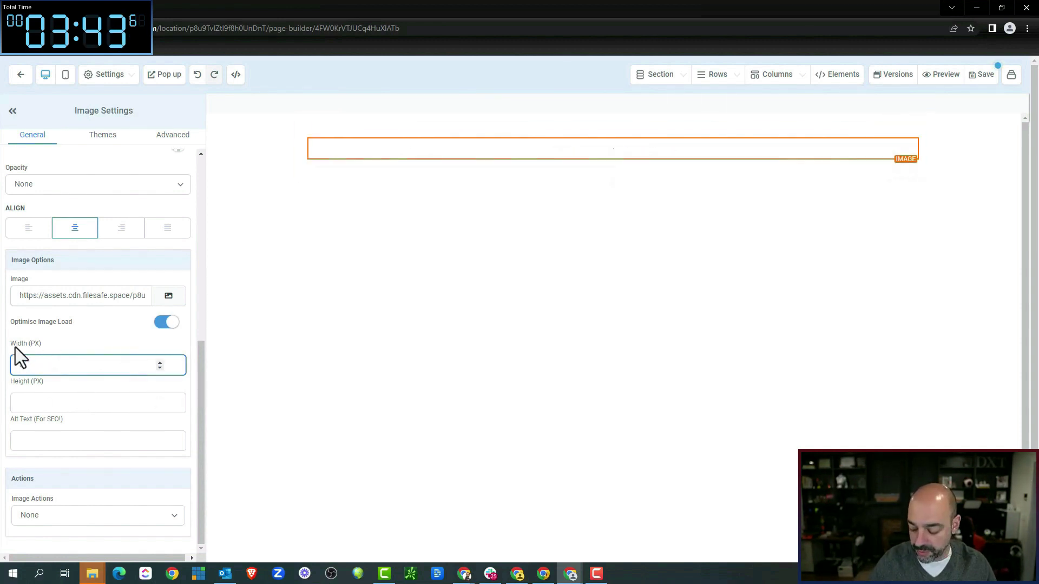
scroll(125, 301, "down", 1)
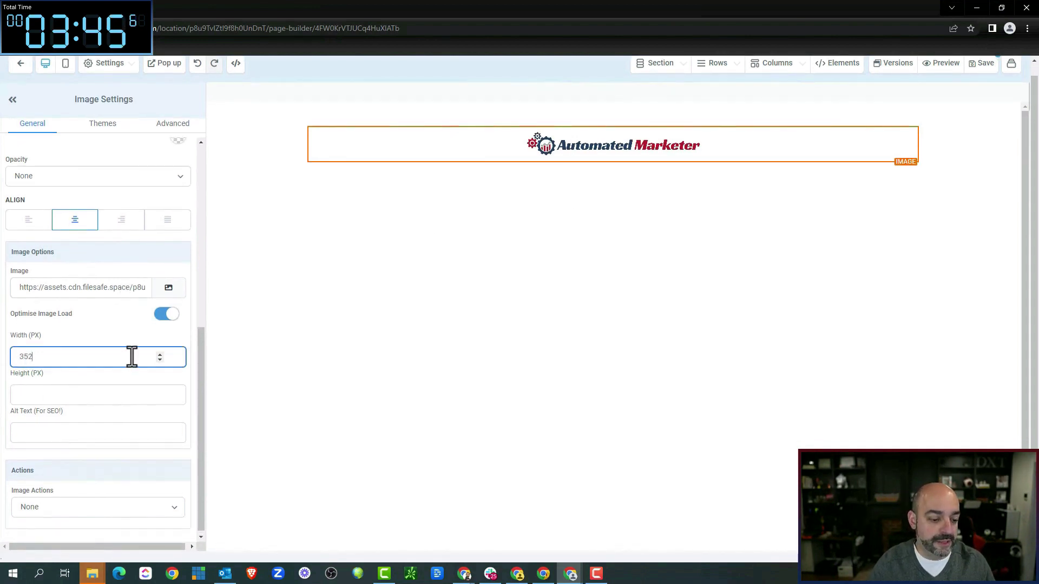
Step: Set the logo image's right, top, bottom and left padding to 0
scroll(132, 354, "up", 7)
left_click_drag(27, 278, 14, 278)
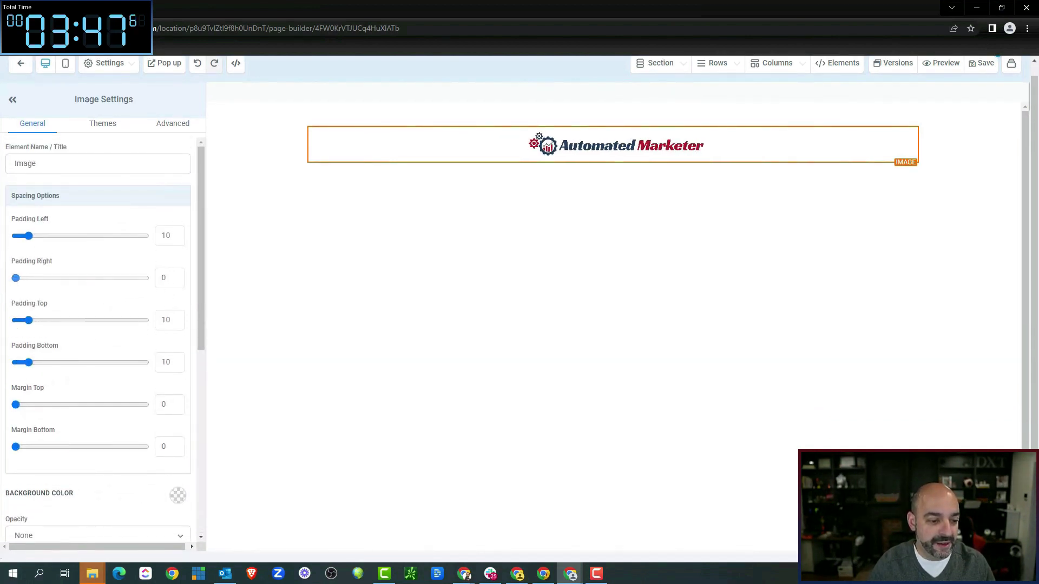
left_click_drag(30, 320, 14, 320)
left_click_drag(29, 363, 15, 363)
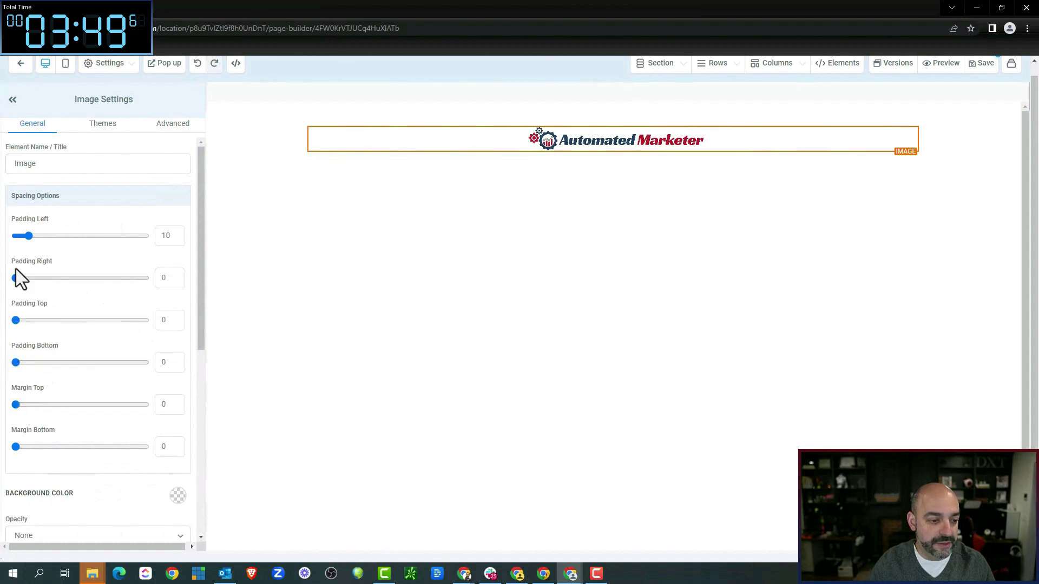
left_click_drag(28, 236, 15, 236)
Step: Set the top and bottom padding of the one-column row around the logo to 0
left_click(459, 115)
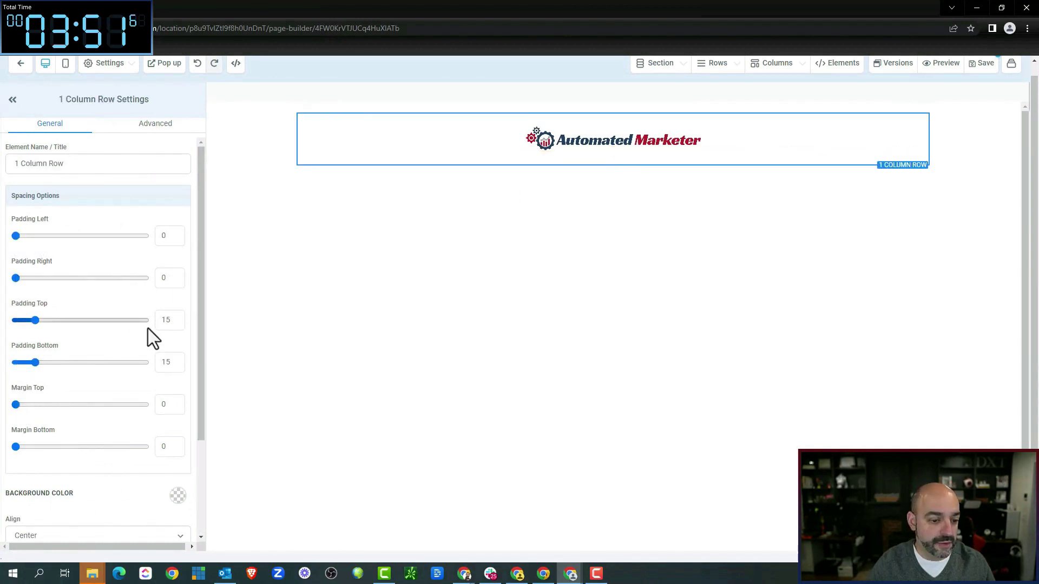
left_click_drag(33, 321, 14, 320)
left_click_drag(29, 363, 14, 364)
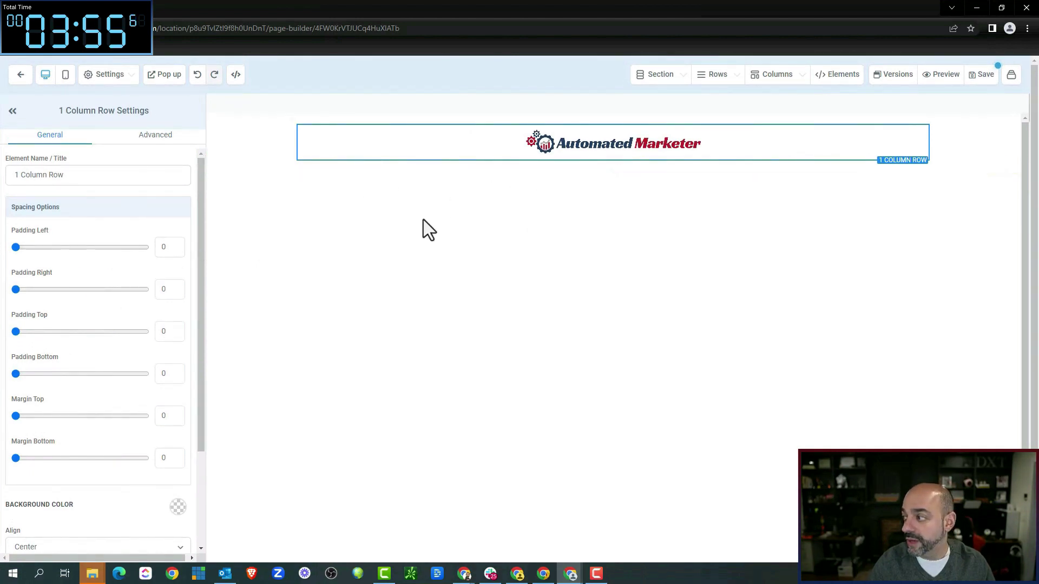
Step: Set the logo section's top and bottom padding to 0 and save the page
left_click(489, 120)
left_click_drag(42, 331, 1, 335)
left_click_drag(42, 373, 2, 373)
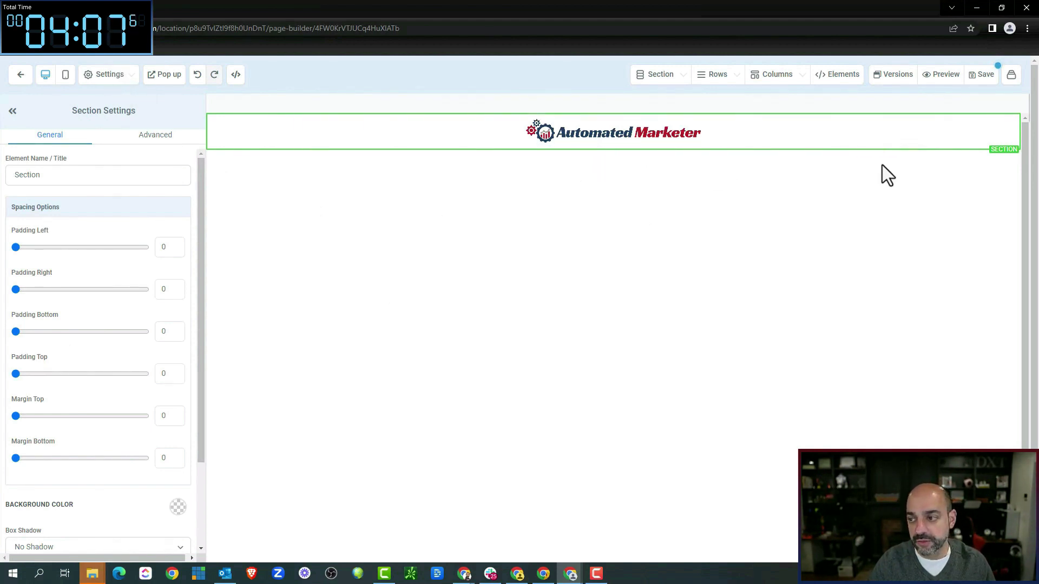
left_click(981, 75)
left_click(586, 236)
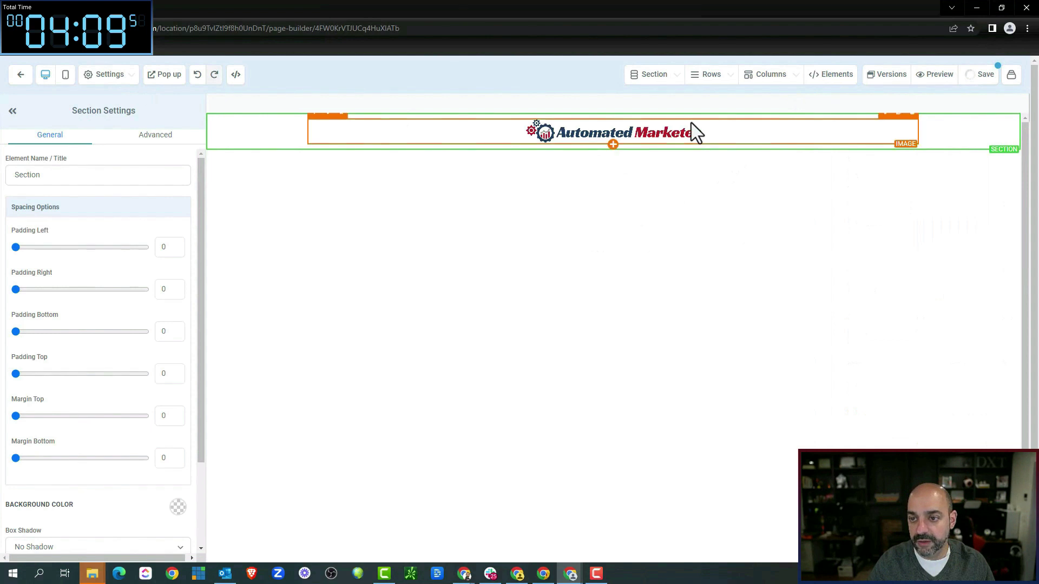
Step: Add a full-width section directly below the logo section
left_click(663, 87)
left_click(652, 101)
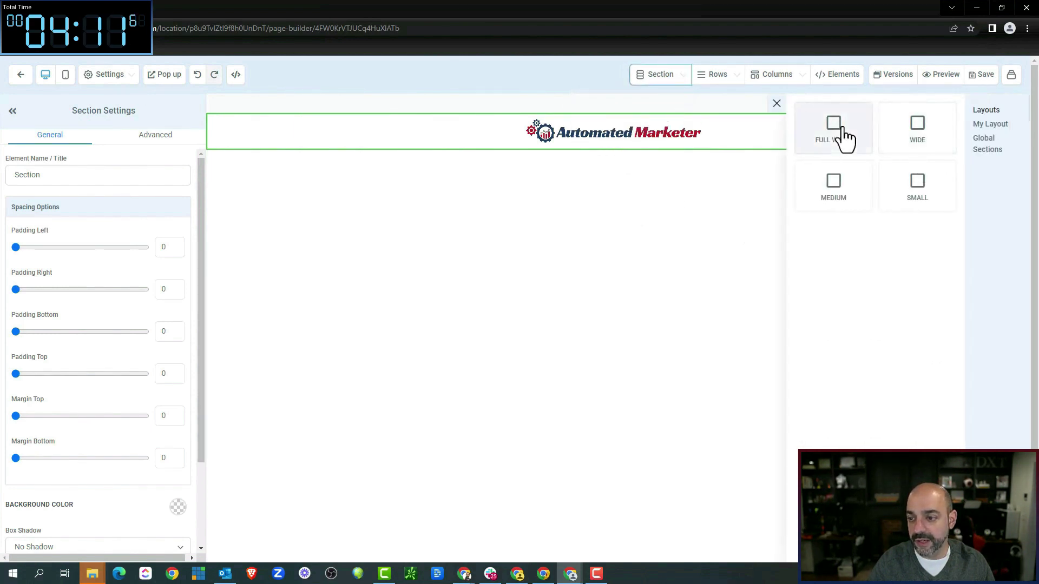
left_click_drag(841, 139, 619, 199)
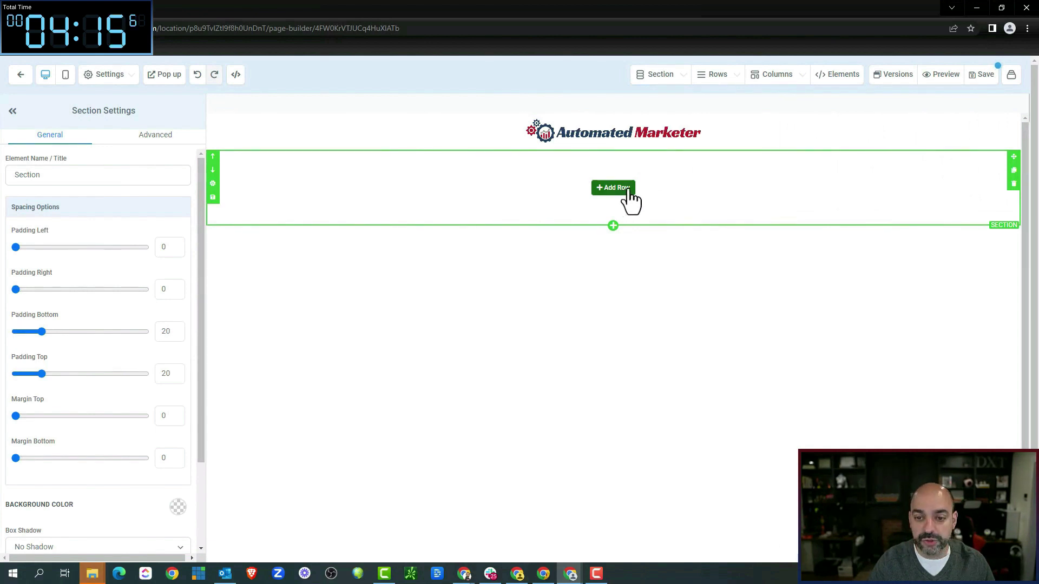
Step: Insert a one-column row into the new full-width section
left_click(614, 188)
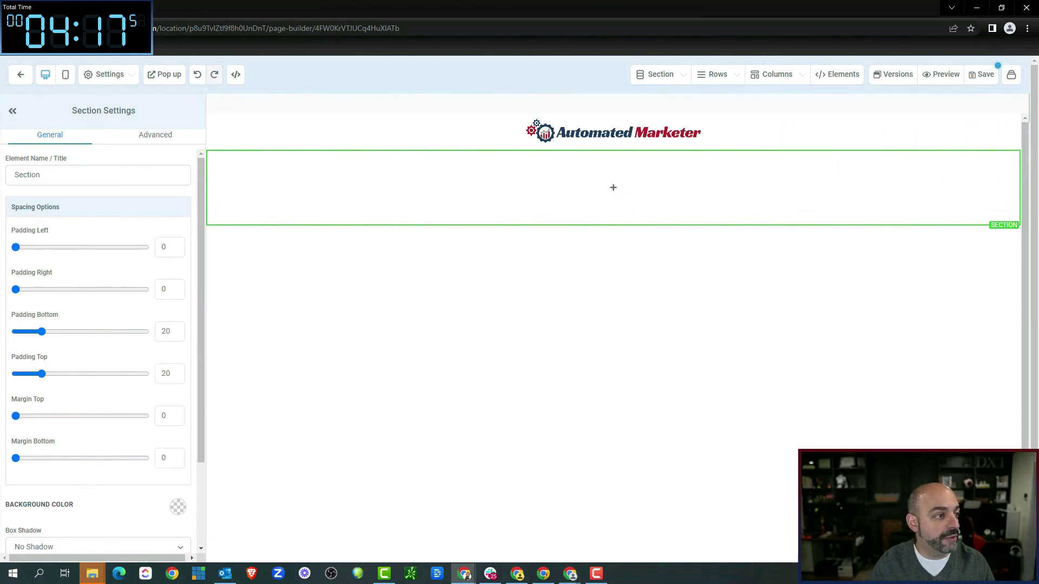
left_click_drag(596, 69, 0, 40)
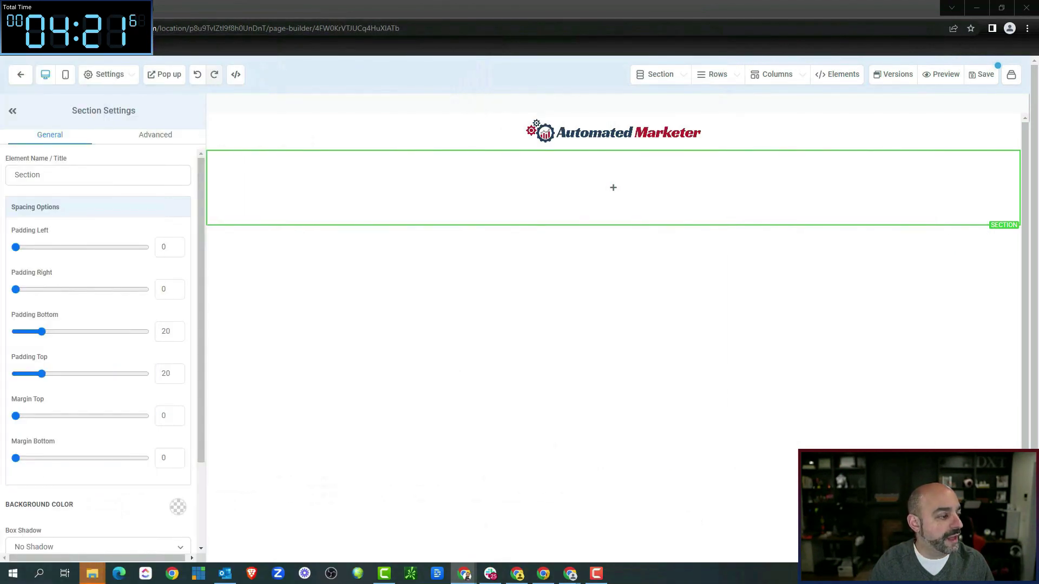
left_click(616, 189)
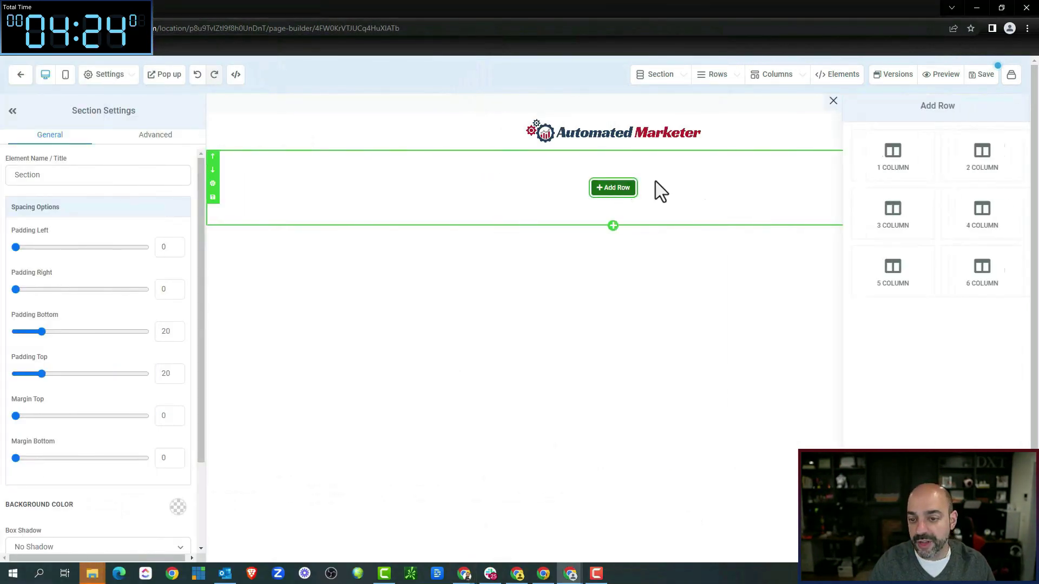
left_click(901, 169)
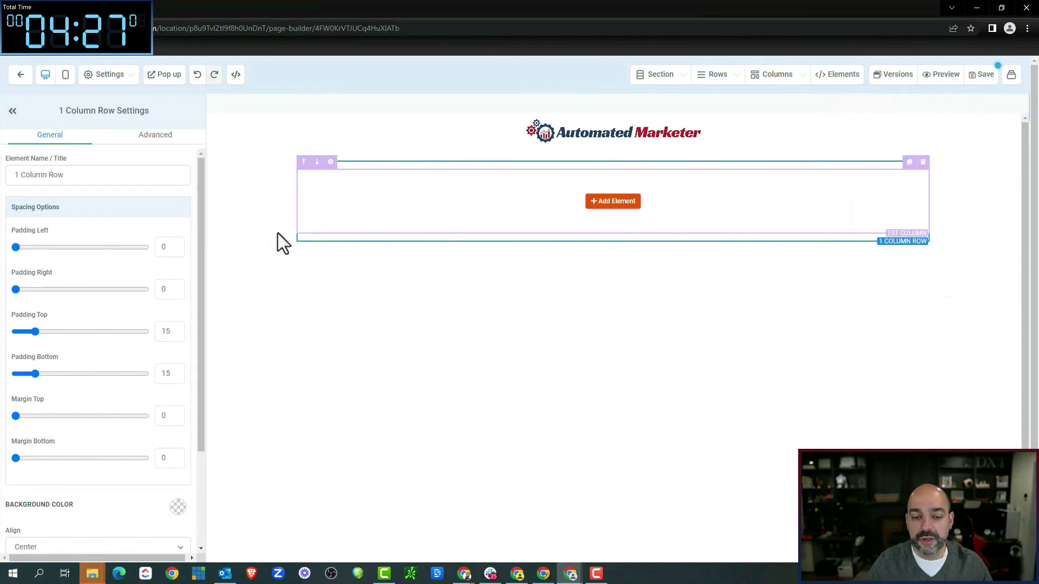
Step: Add a headline element reading "Unlock Your GoHighLevel CRM's Full Potential: Get Your Hands on the Ultimate GHL Checklist to Supercharge Your Customer Relationship Management Today!"
left_click(605, 204)
scroll(844, 222, "up", 3)
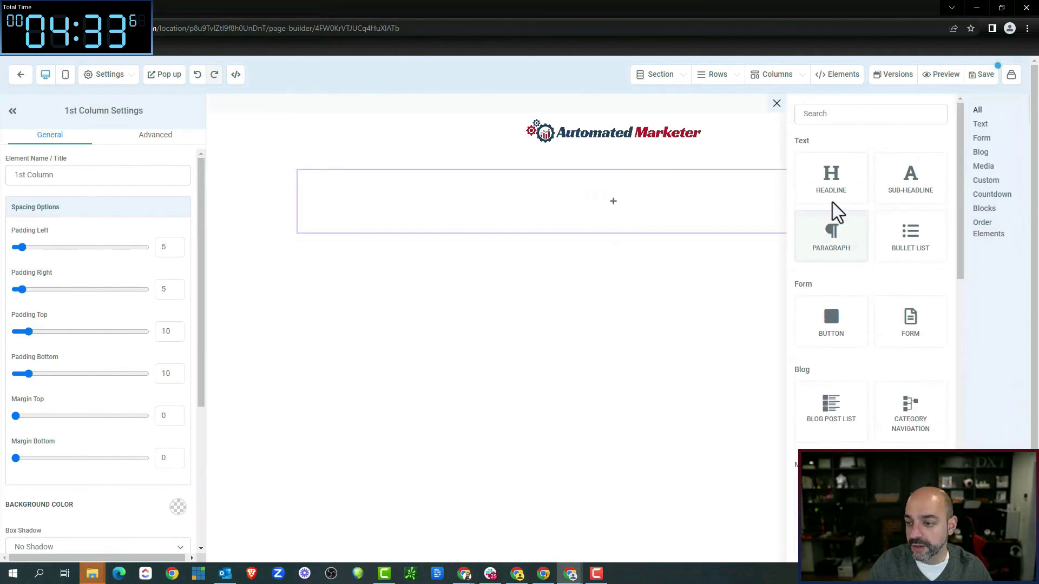
left_click_drag(835, 209, 676, 220)
left_click_drag(764, 174, 476, 189)
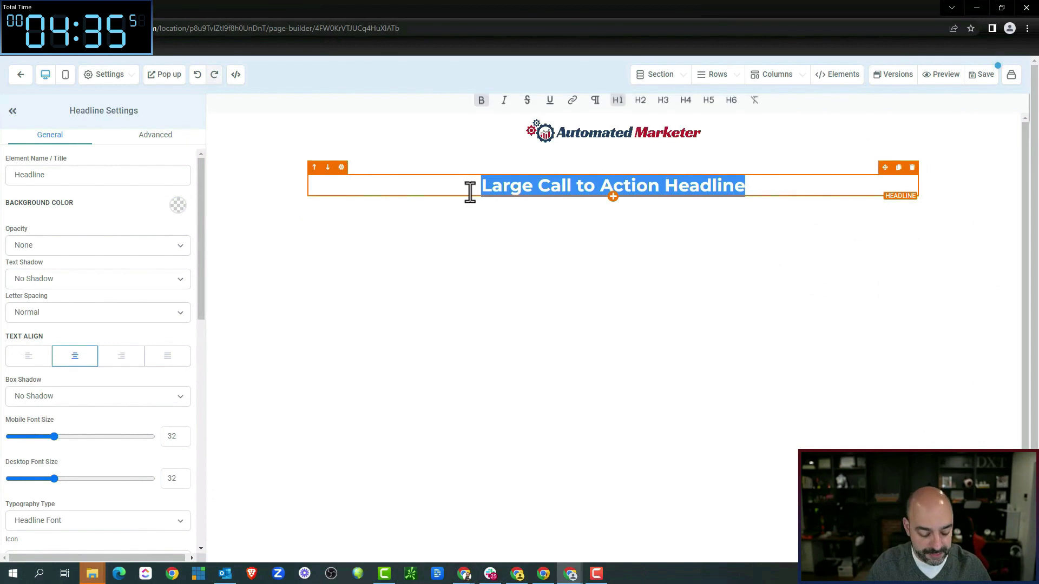
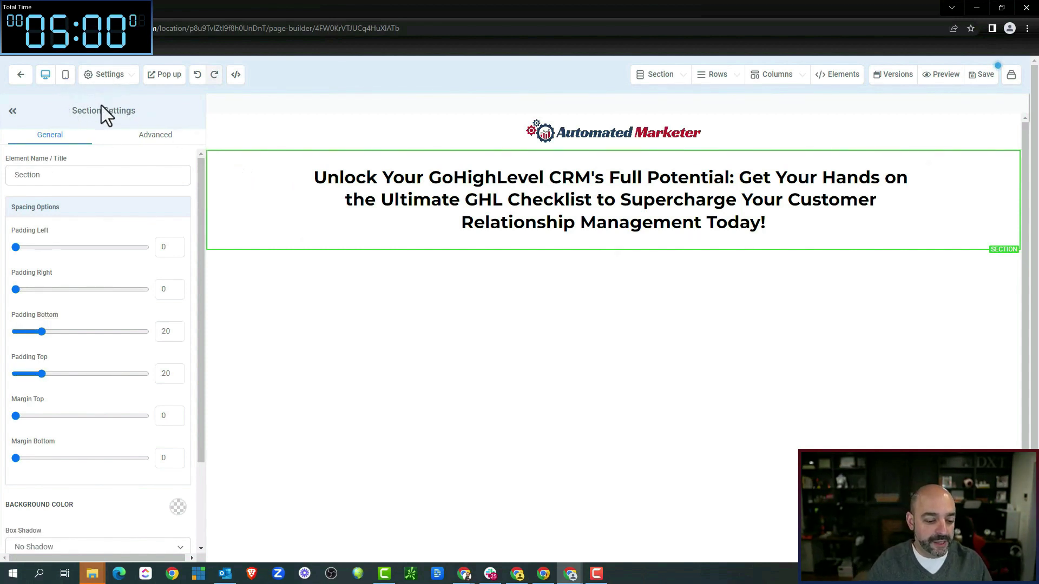
Step: Open the Pixabay stock image search for the headline section's background image
scroll(179, 325, "down", 3)
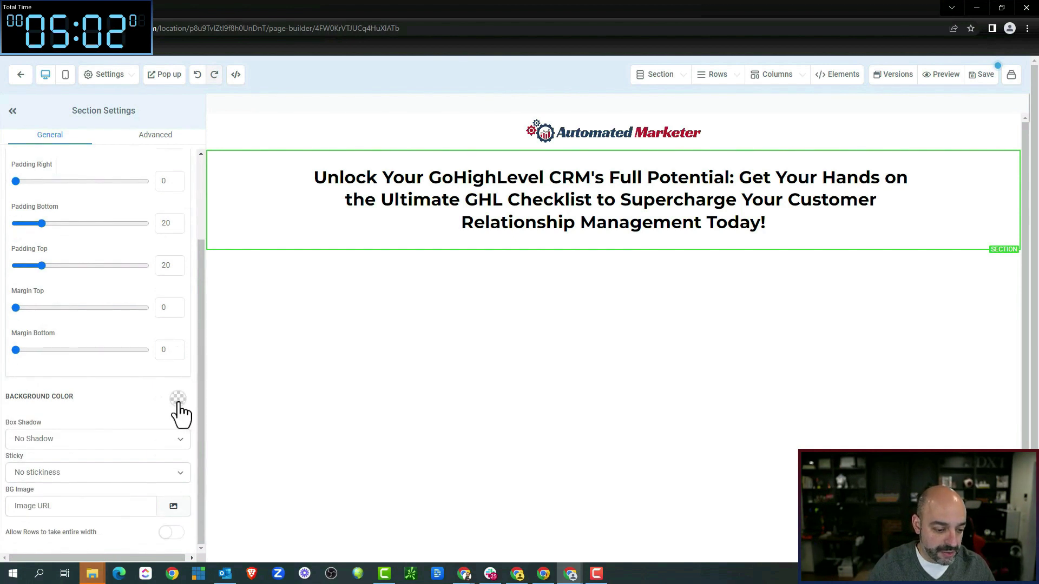
scroll(173, 416, "down", 1)
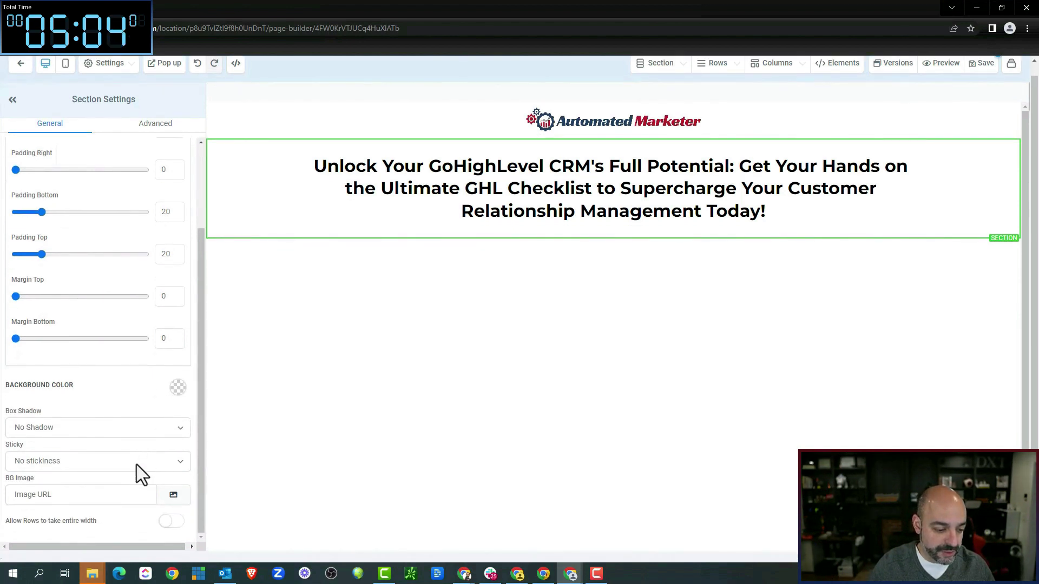
left_click(145, 494)
left_click(181, 498)
left_click(626, 63)
left_click(601, 175)
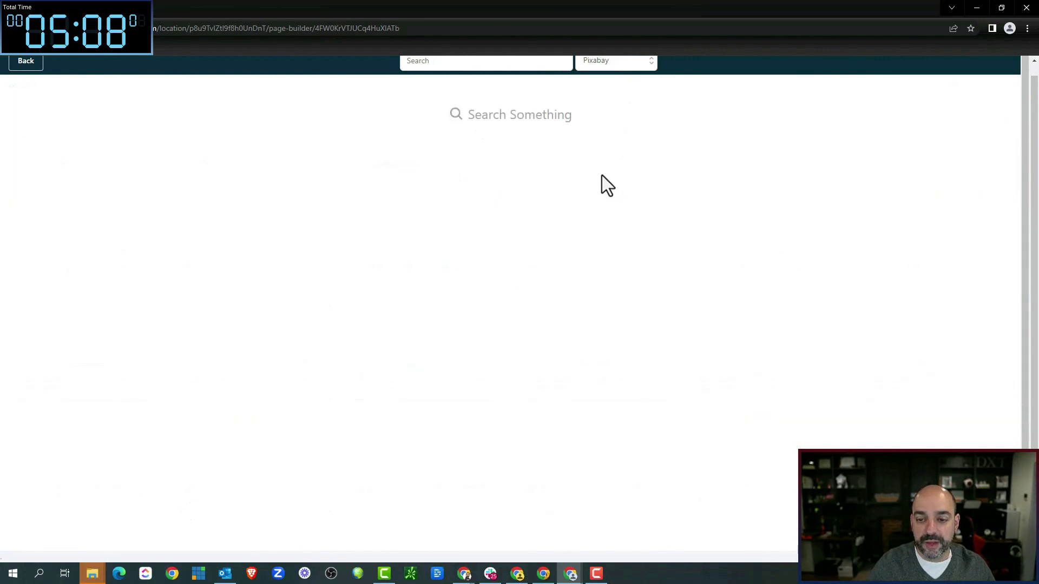
Step: Search Pixabay for "automation" and use the social media icons picture turn-on-2923046_150.jpg as the section's background image
left_click(485, 61)
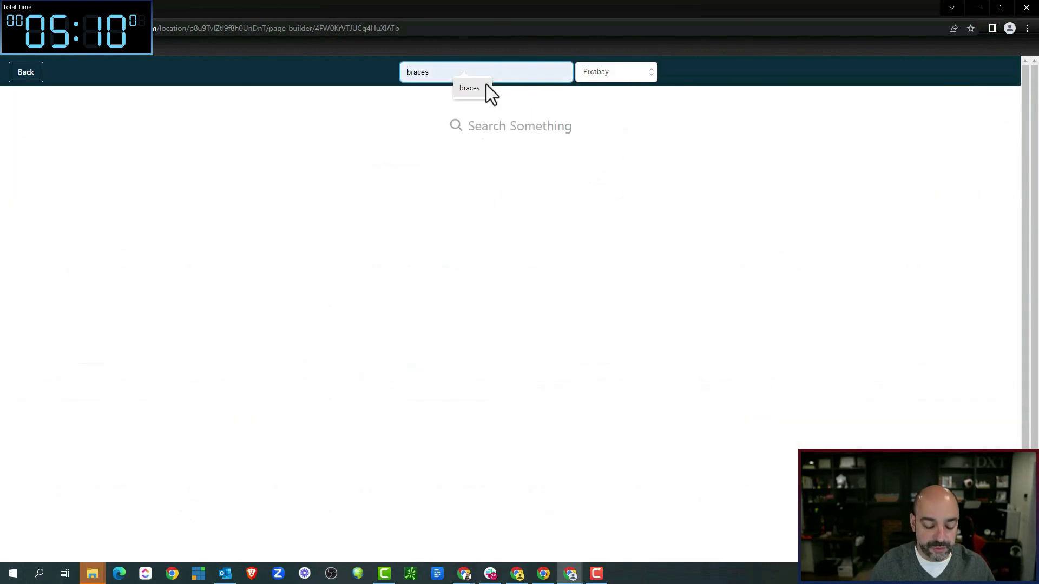
type("co")
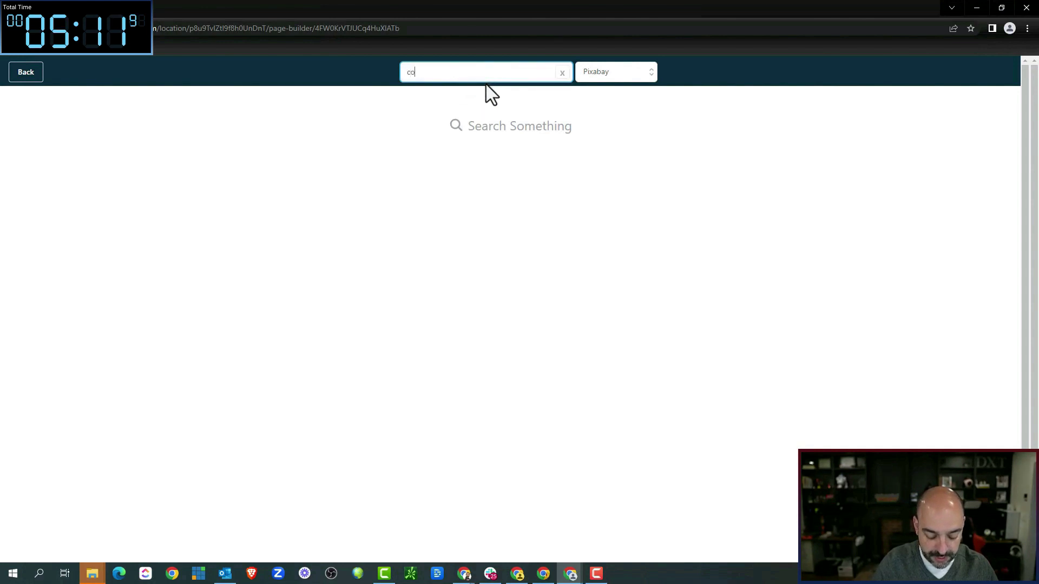
type("mpu")
key("BackSpace")
key("BackSpace")
key("BackSpace")
key("BackSpace")
key("BackSpace")
type("a")
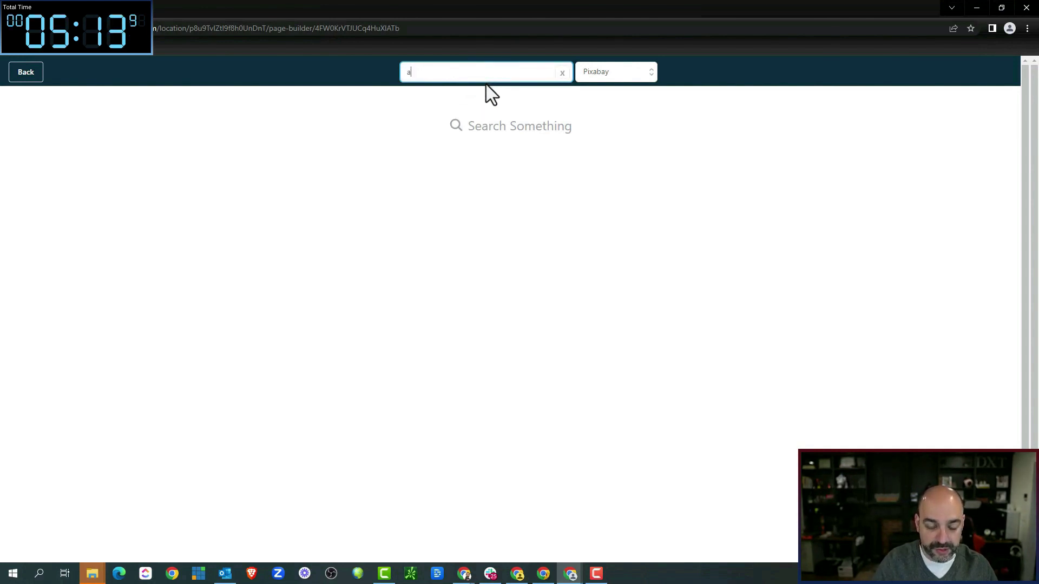
type("utoamtions")
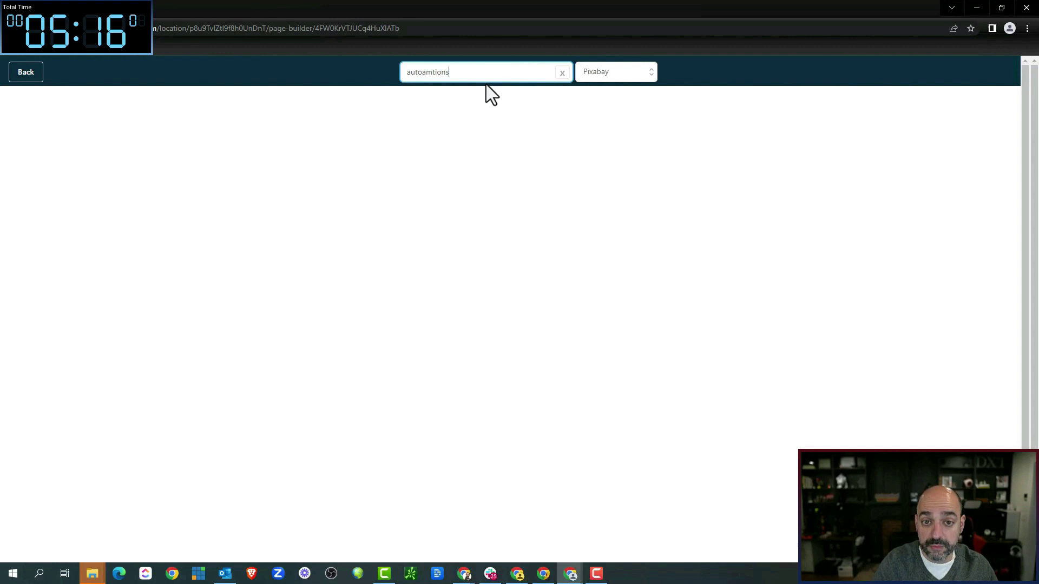
key("BackSpace")
key("BackSpace")
key("BackSpace")
key("BackSpace")
key("BackSpace")
key("BackSpace")
key("BackSpace")
type("matrio")
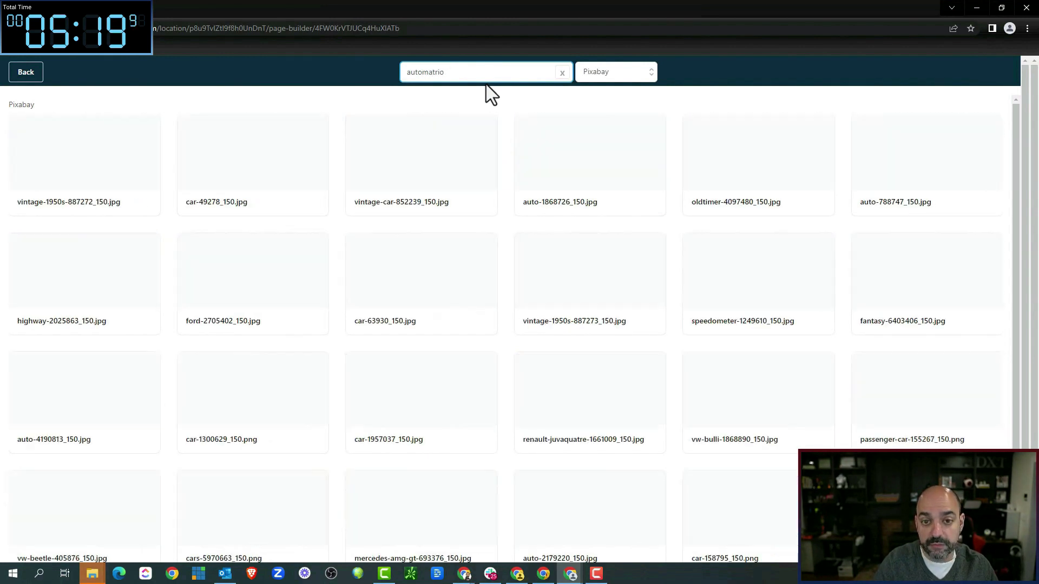
key("BackSpace")
key("BackSpace")
key("BackSpace")
type("ion")
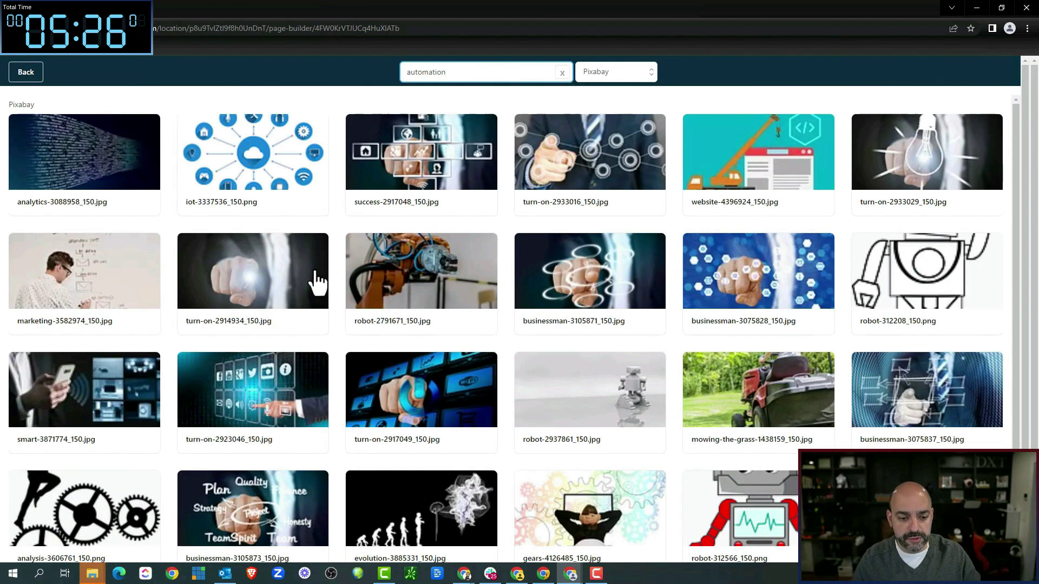
scroll(340, 277, "down", 1)
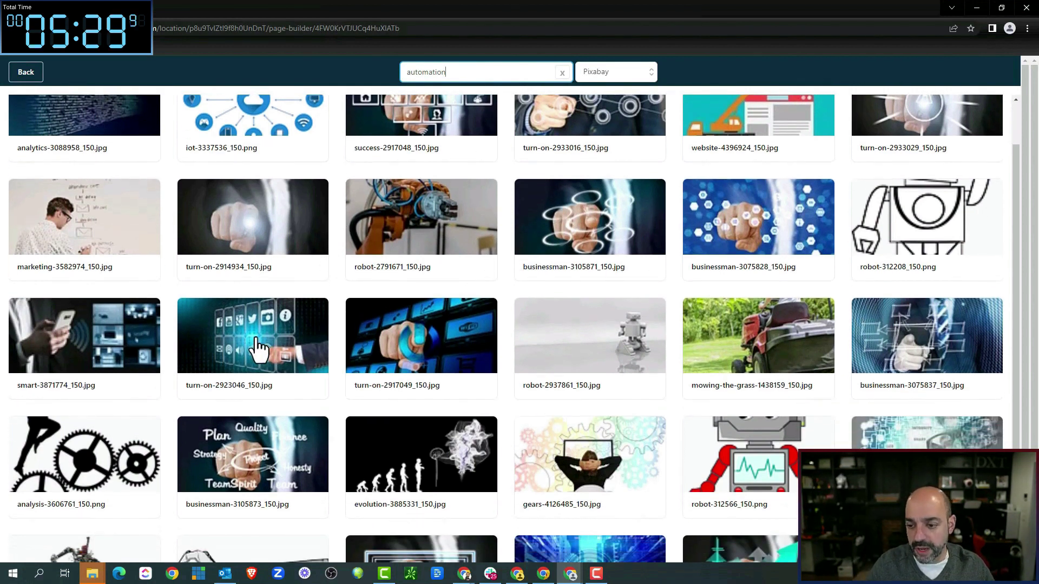
left_click(257, 349)
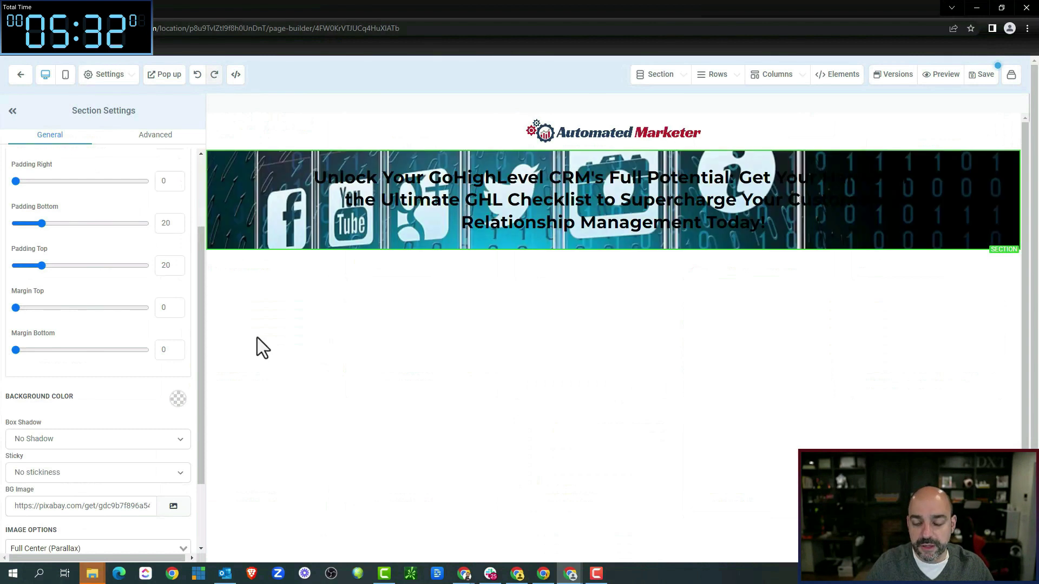
Step: Set the headline section's background color to the bright blue preset and look over its background image options
scroll(104, 440, "down", 2)
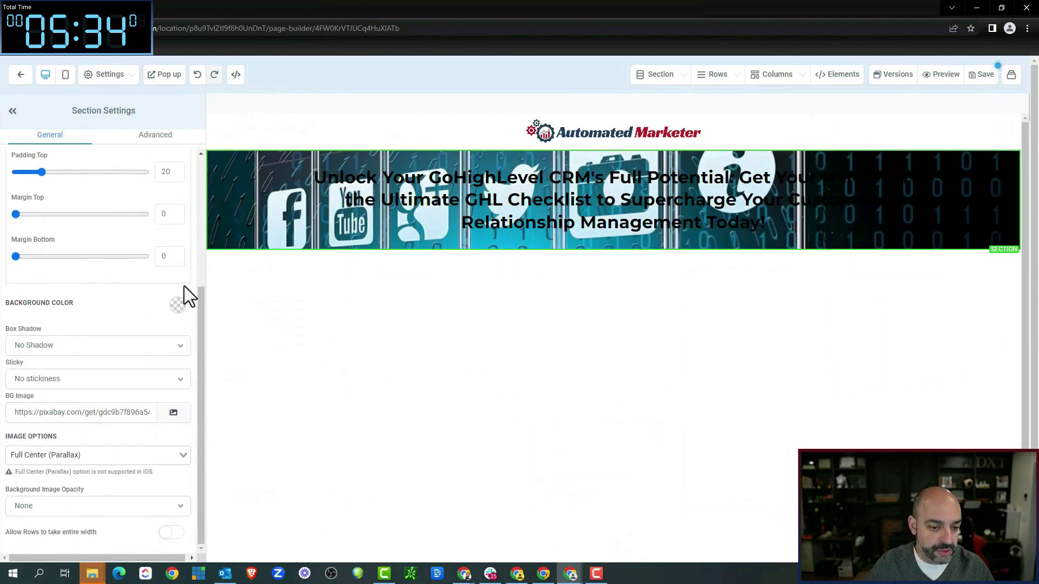
left_click(177, 304)
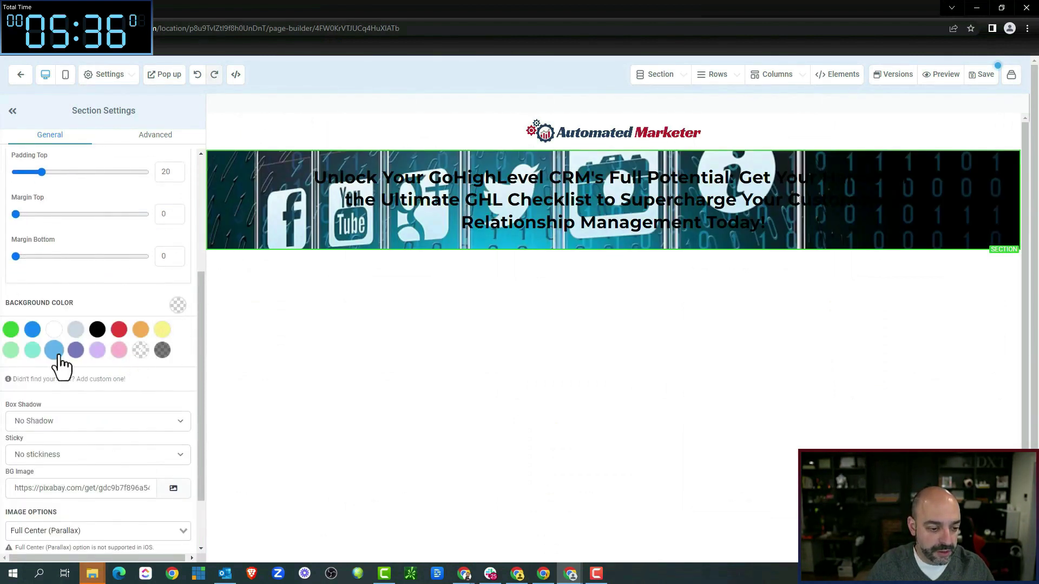
left_click(32, 330)
scroll(125, 379, "down", 1)
scroll(127, 385, "down", 1)
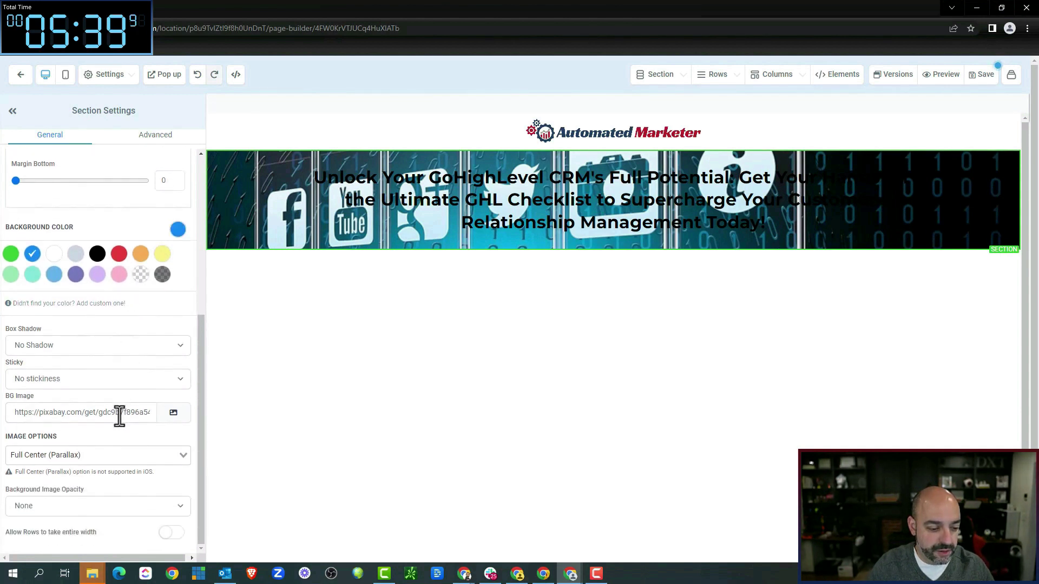
scroll(126, 487, "down", 1)
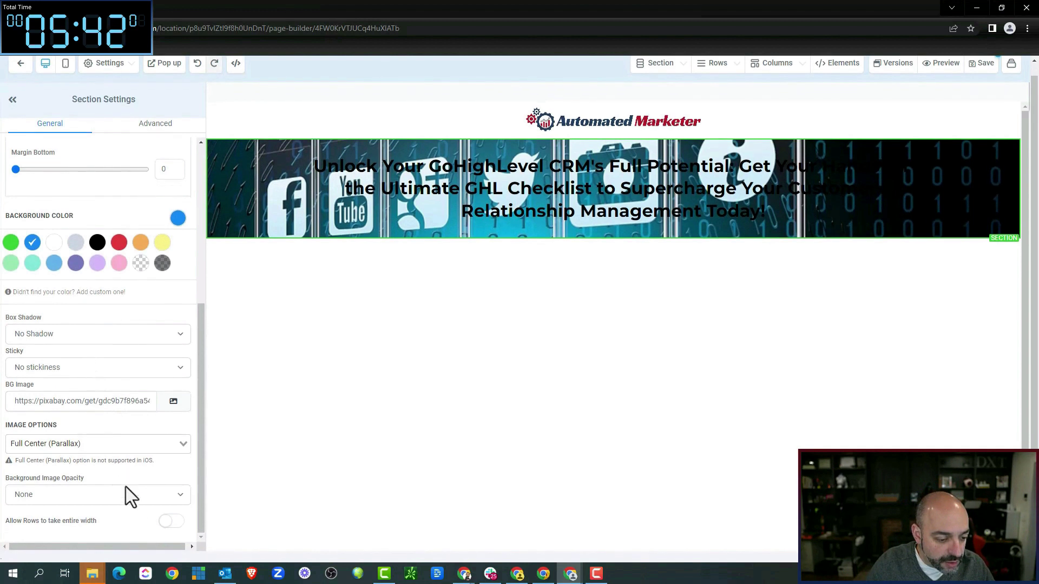
scroll(109, 418, "up", 3)
scroll(109, 418, "down", 3)
Step: Set the headline section's background to a new custom color #4F5997 and its background image opacity to Heavy Fade
left_click(178, 218)
left_click(178, 294)
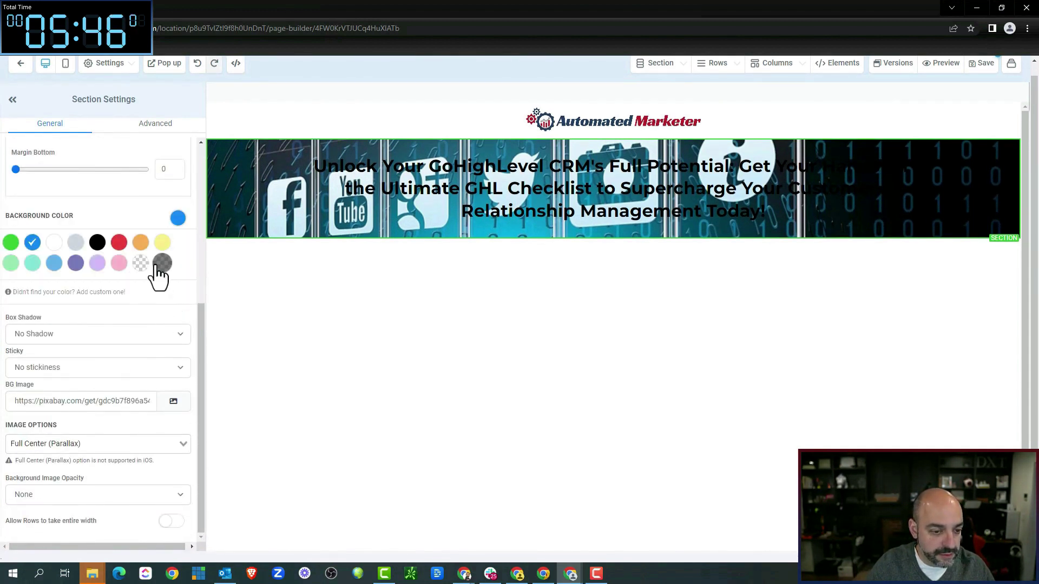
left_click(82, 294)
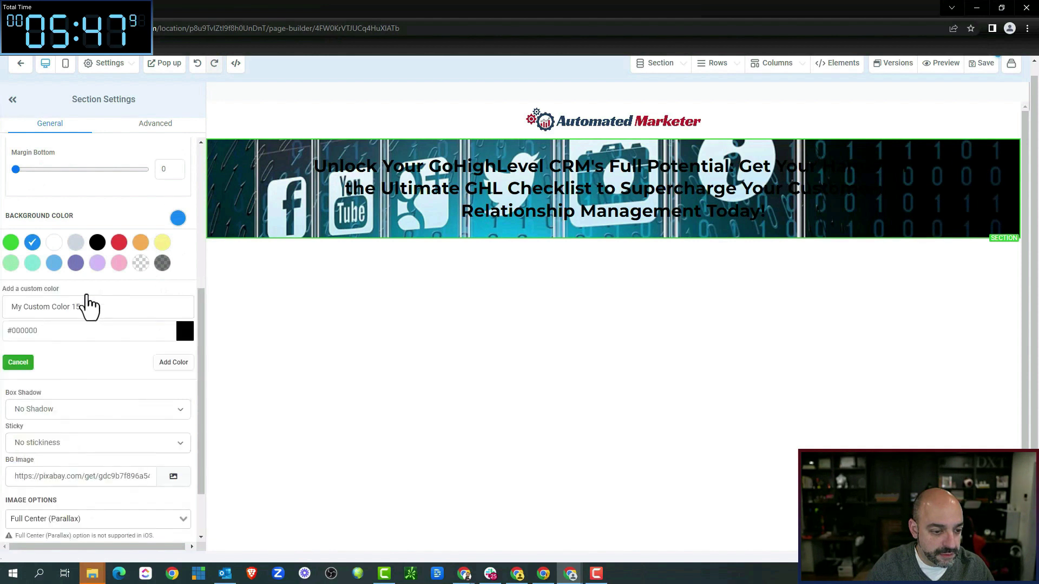
left_click(184, 333)
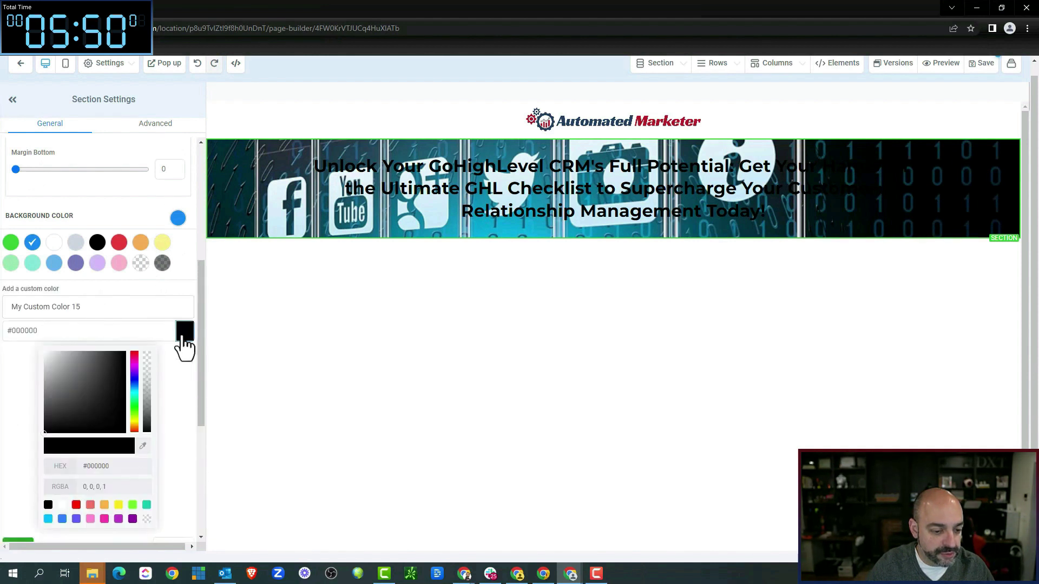
left_click(133, 383)
mouse_move(136, 389)
left_mouse_down()
mouse_move(136, 376)
mouse_move(140, 394)
left_mouse_up()
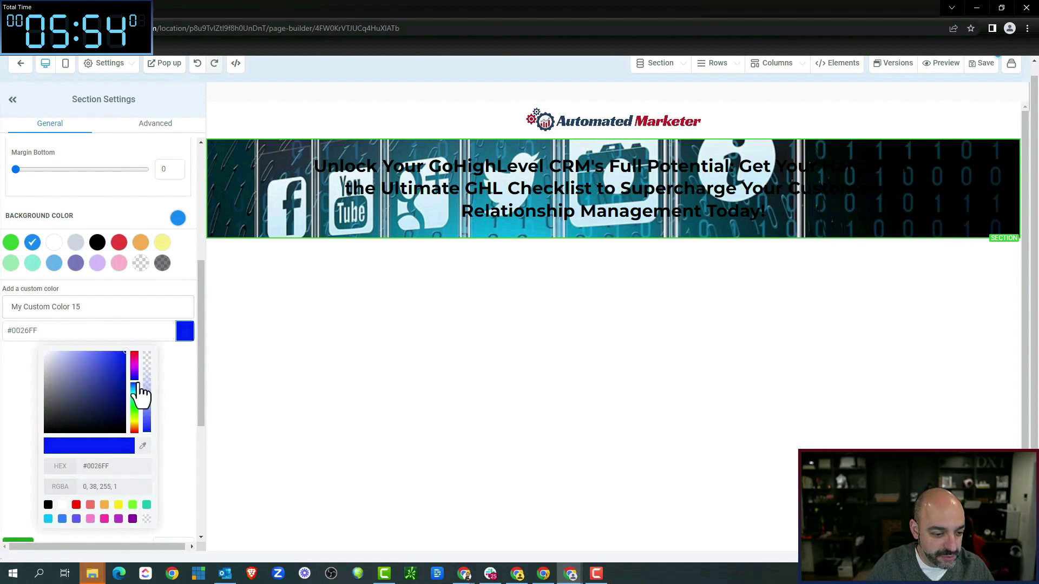
left_click_drag(68, 420, 84, 386)
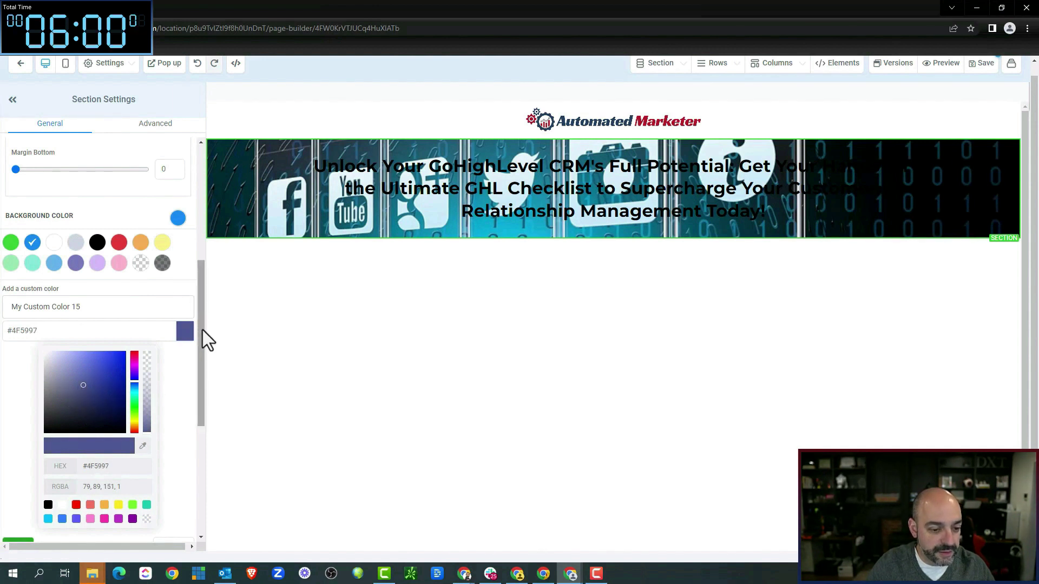
left_click_drag(203, 330, 169, 438)
left_click(172, 290)
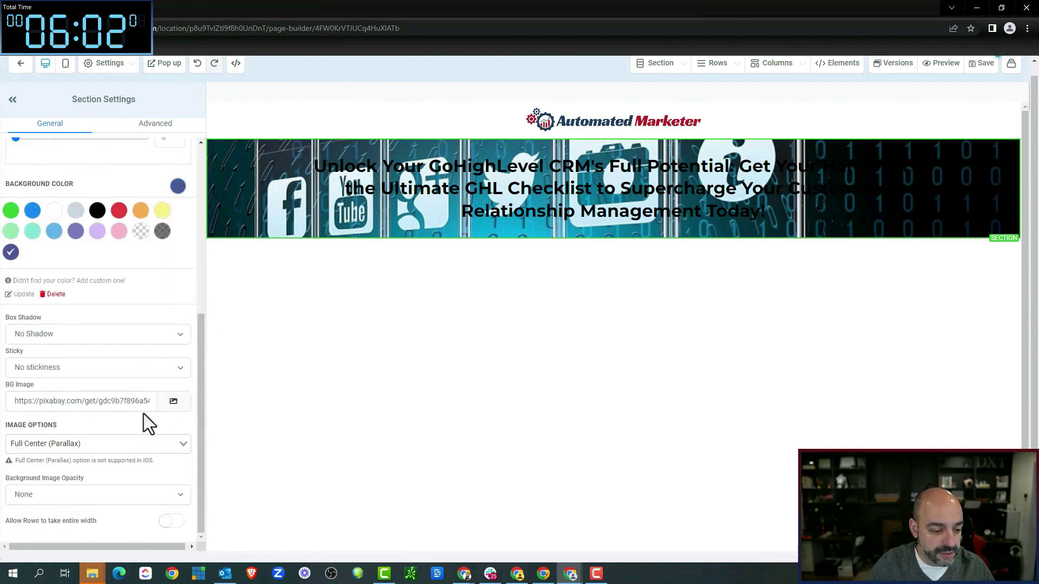
left_click(145, 489)
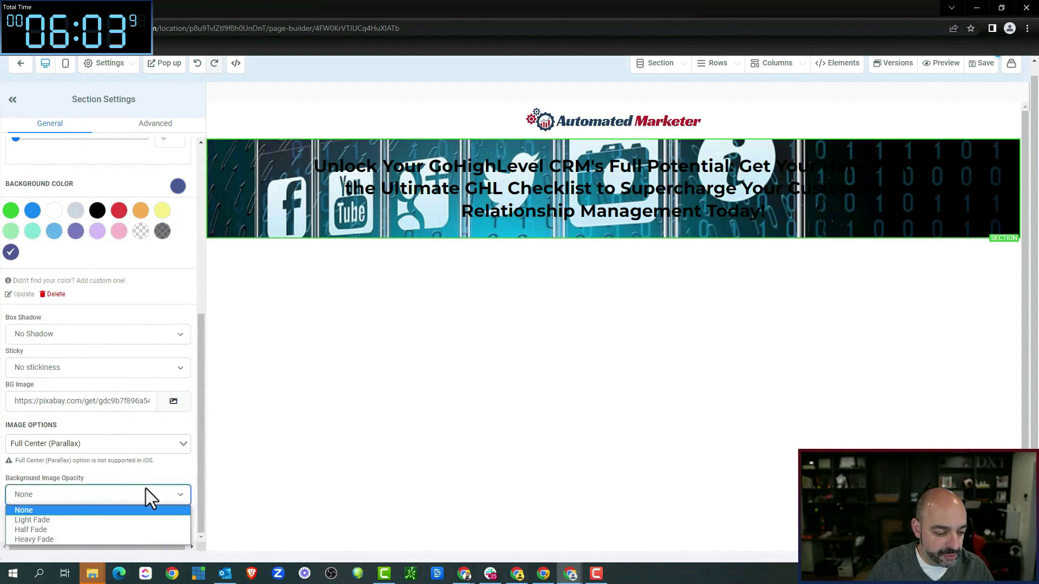
left_click(132, 539)
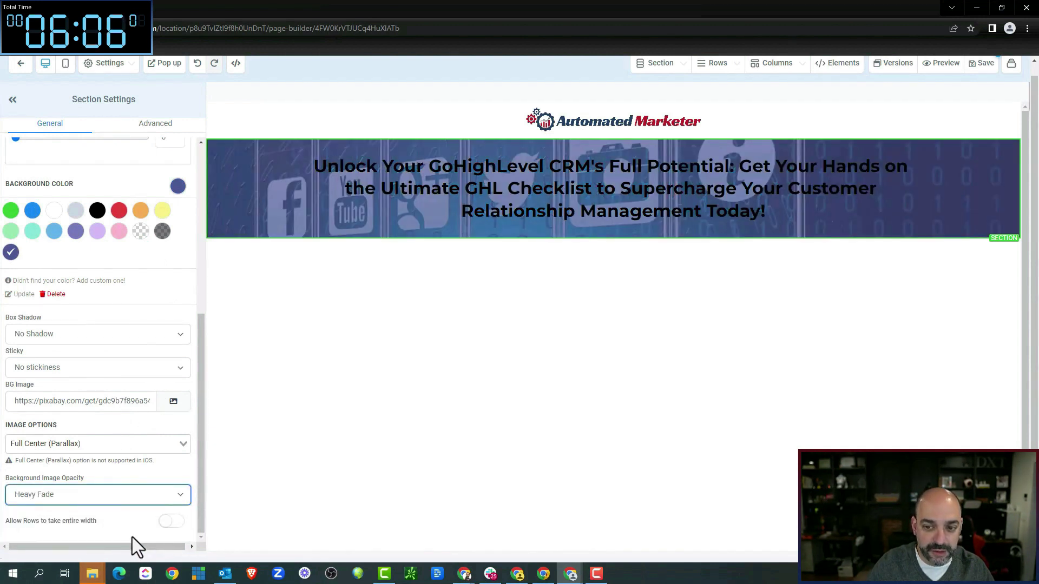
Step: Set the bold text color of the headline to white
left_click(560, 211)
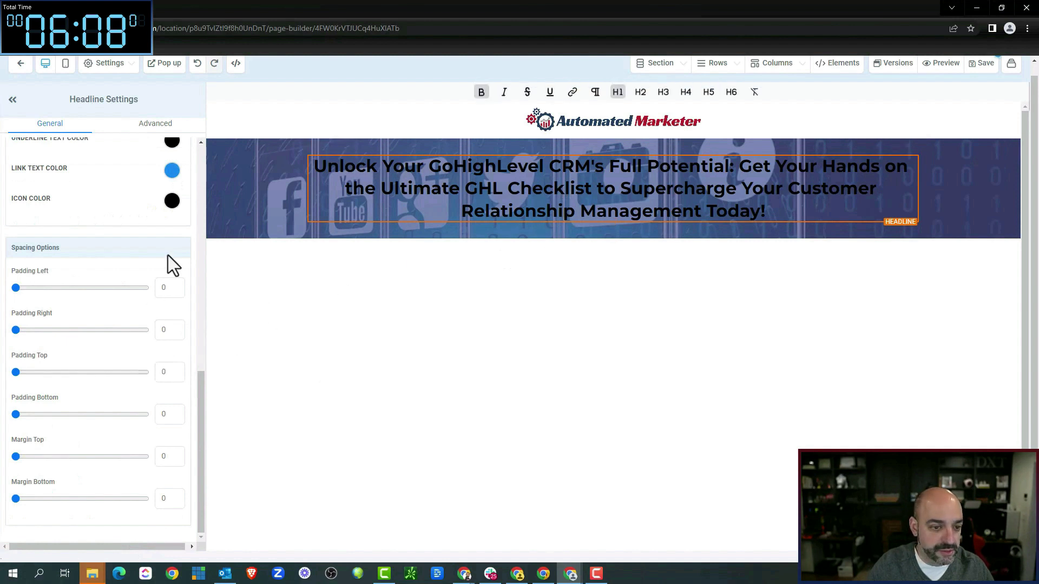
scroll(172, 265, "up", 5)
left_click(167, 358)
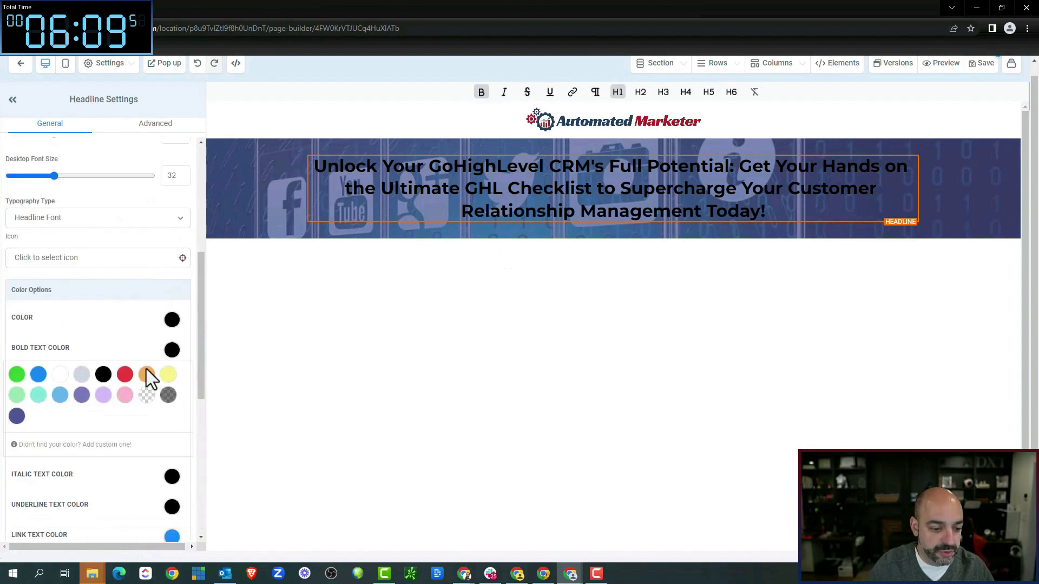
left_click(60, 374)
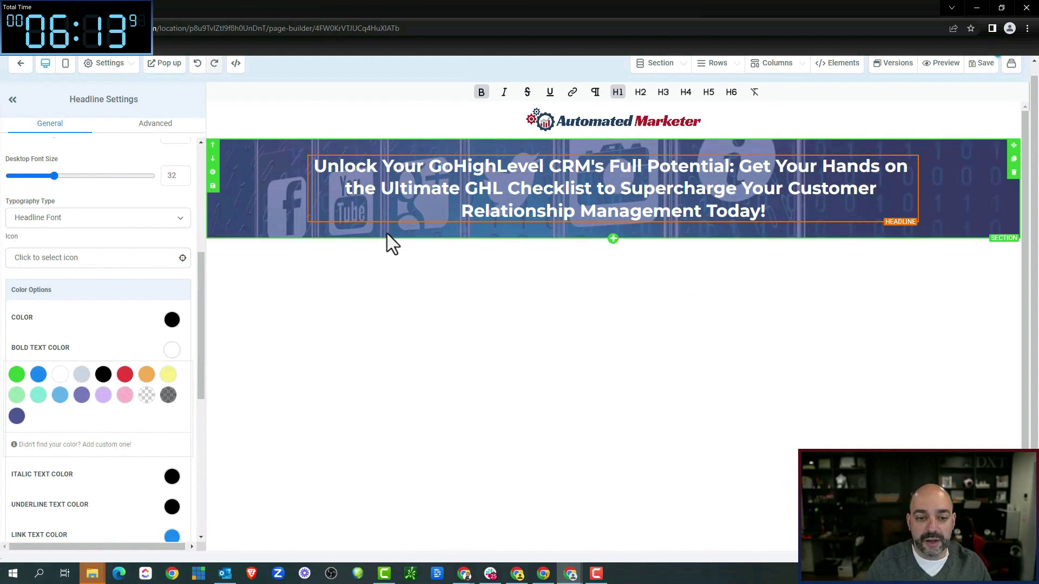
scroll(154, 447, "down", 7)
scroll(154, 441, "up", 4)
scroll(155, 439, "down", 1)
scroll(155, 440, "down", 3)
scroll(146, 446, "up", 4)
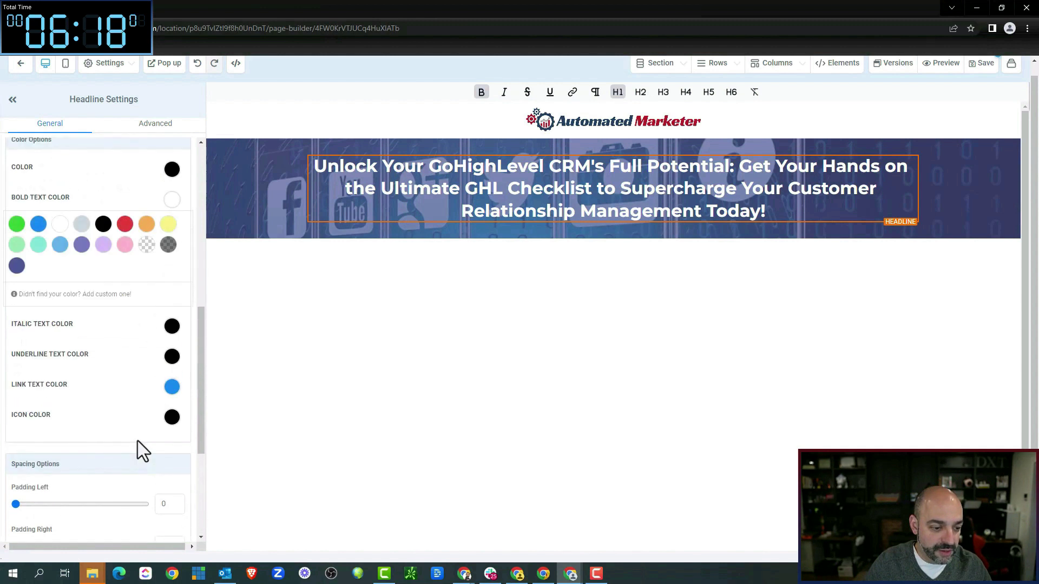
scroll(133, 441, "down", 4)
scroll(131, 444, "up", 6)
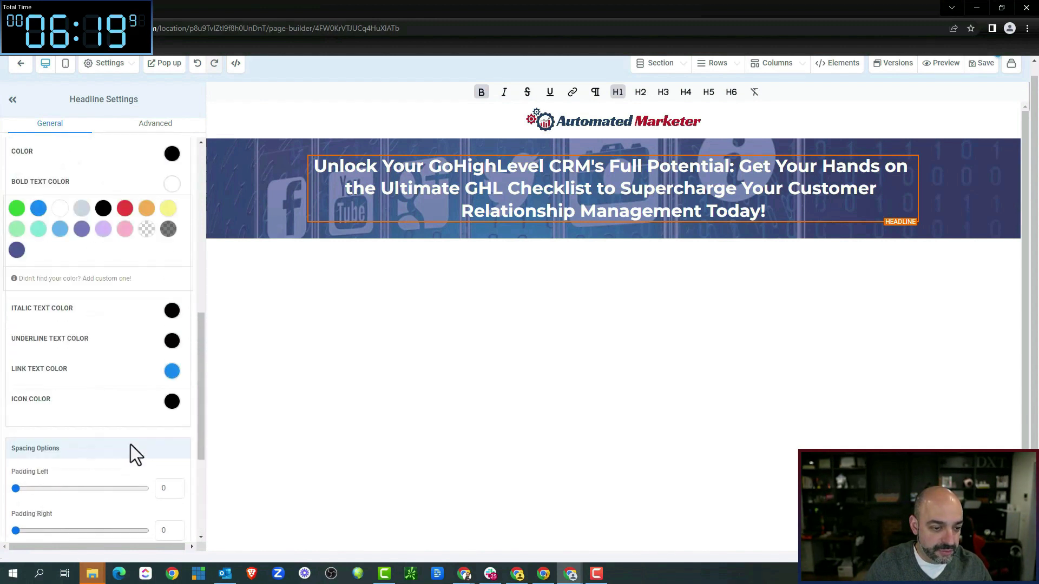
Step: Change the headline section's background color to black and its background image opacity to Half Fade
left_click(258, 167)
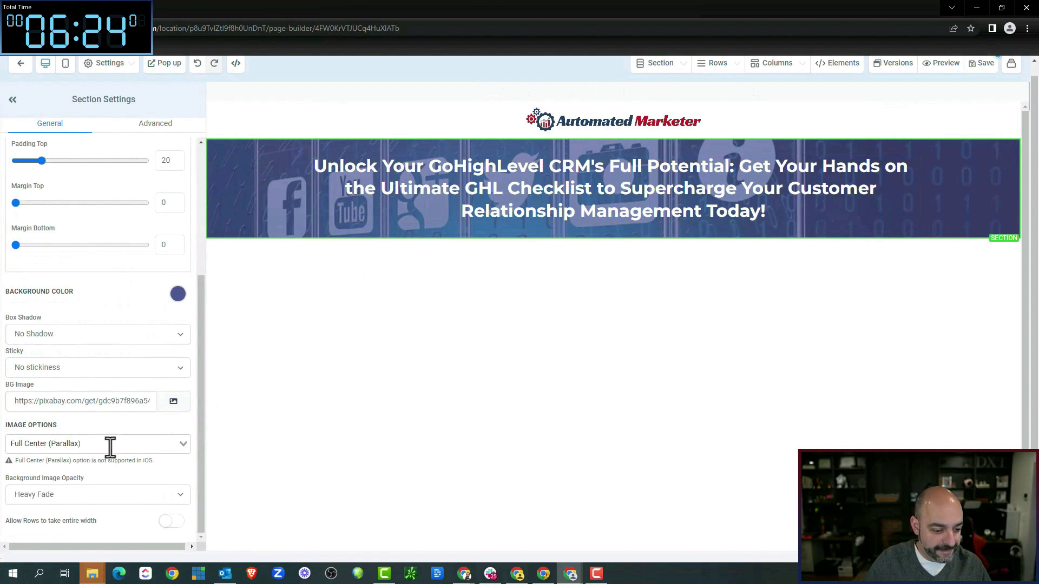
left_click(100, 495)
left_click(128, 473)
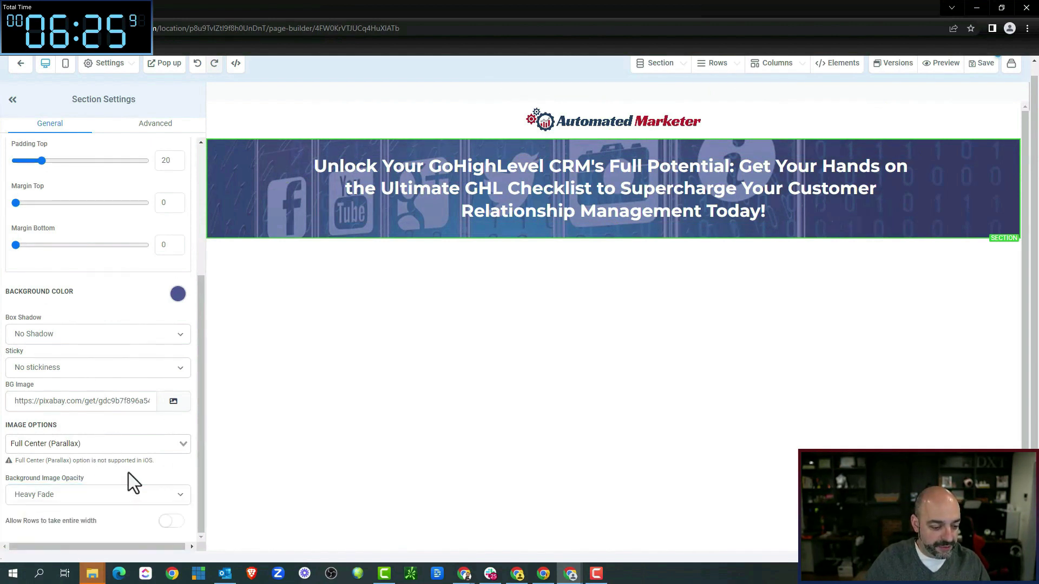
left_click(179, 295)
left_click(98, 319)
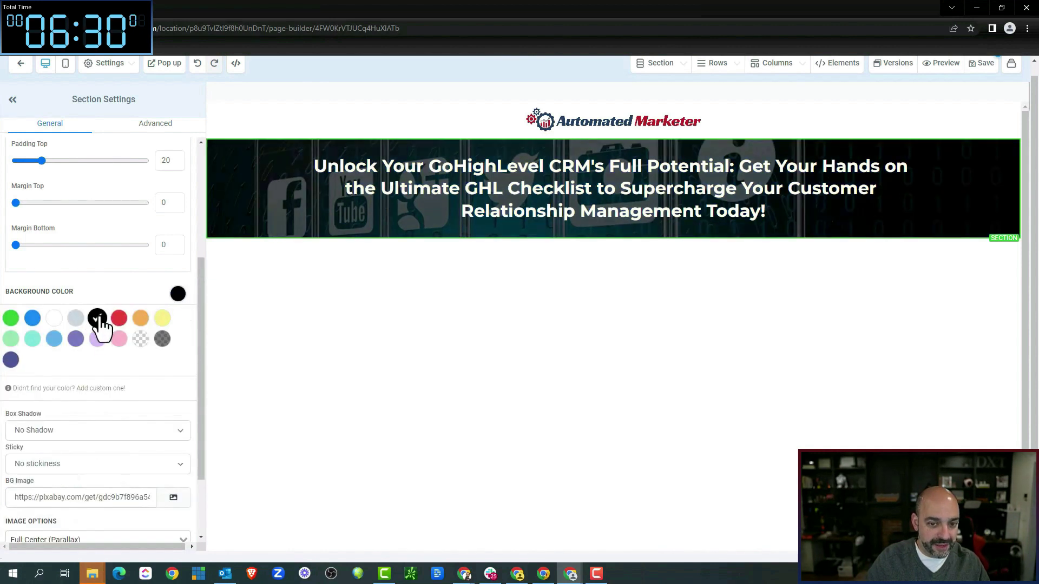
scroll(99, 494, "down", 2)
left_click(158, 494)
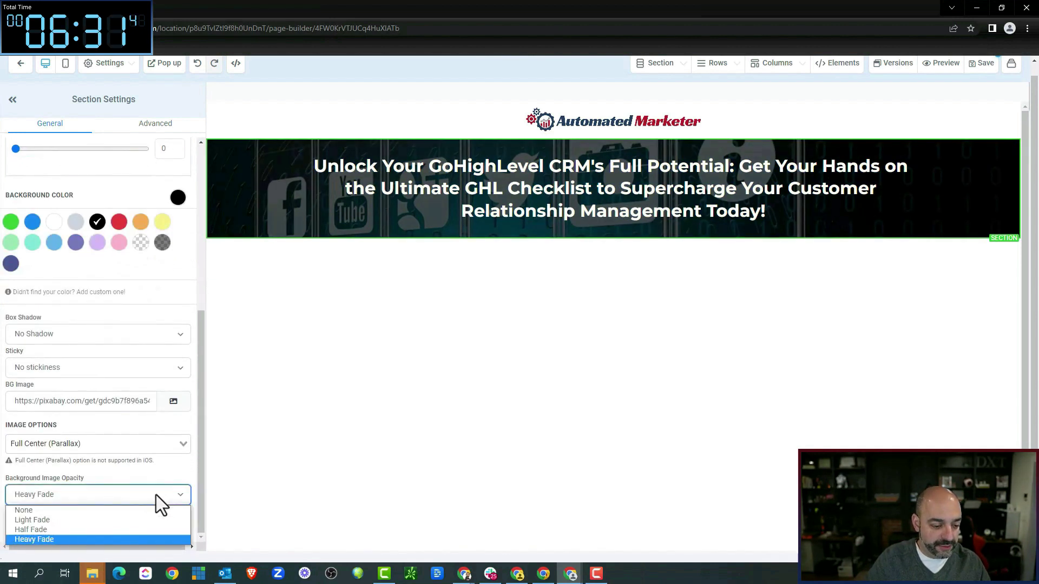
left_click(128, 530)
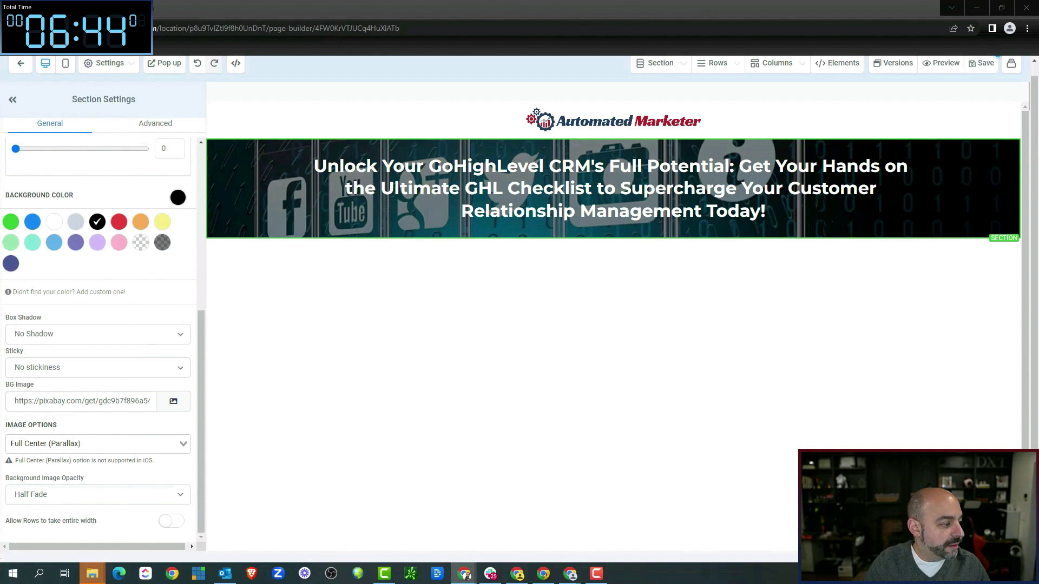
Step: Add a two-column row below the headline inside the headline section
left_click(613, 223)
left_click(611, 250)
left_click(713, 78)
left_click(696, 100)
left_click_drag(1011, 153, 719, 236)
Step: Place an image element in the first column of the new two-column row
left_click(439, 274)
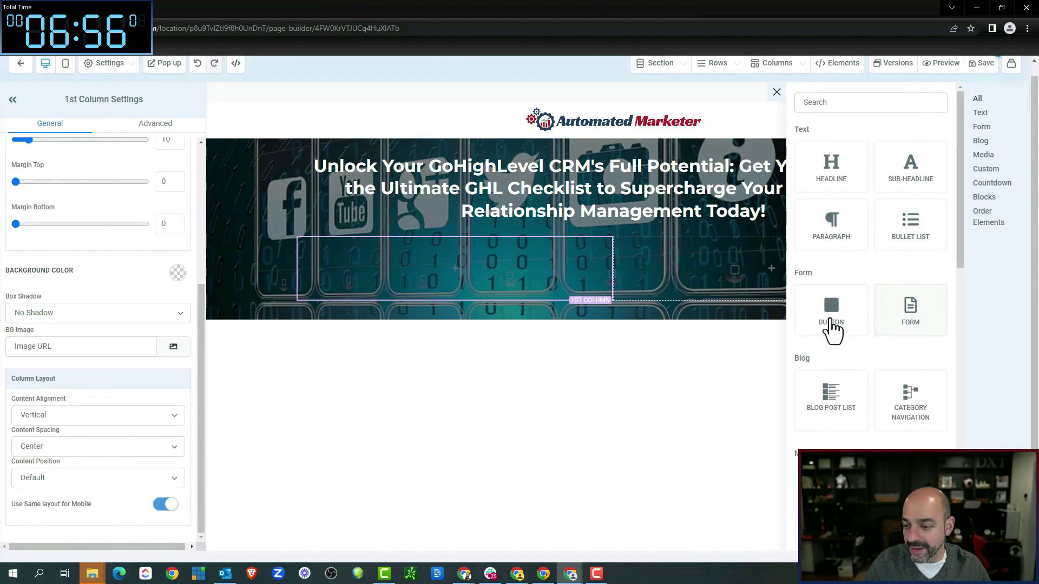
scroll(902, 424, "down", 4)
left_click_drag(911, 275, 452, 325)
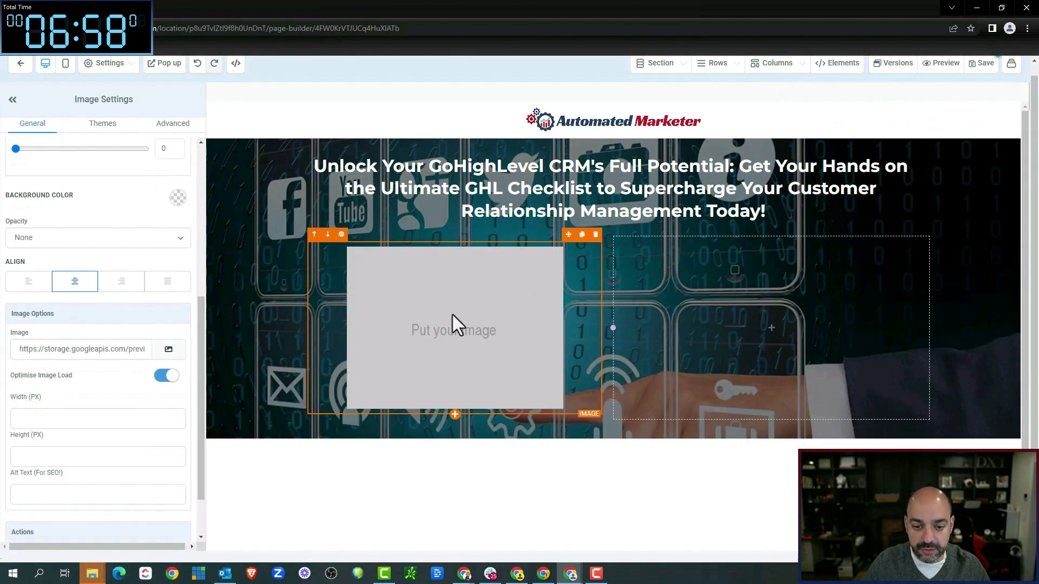
Step: Upload today's location_ZYH1HEWXgk5n7IA7dhKV image from the Downloads folder to the media library and use it for the image element
left_click(169, 351)
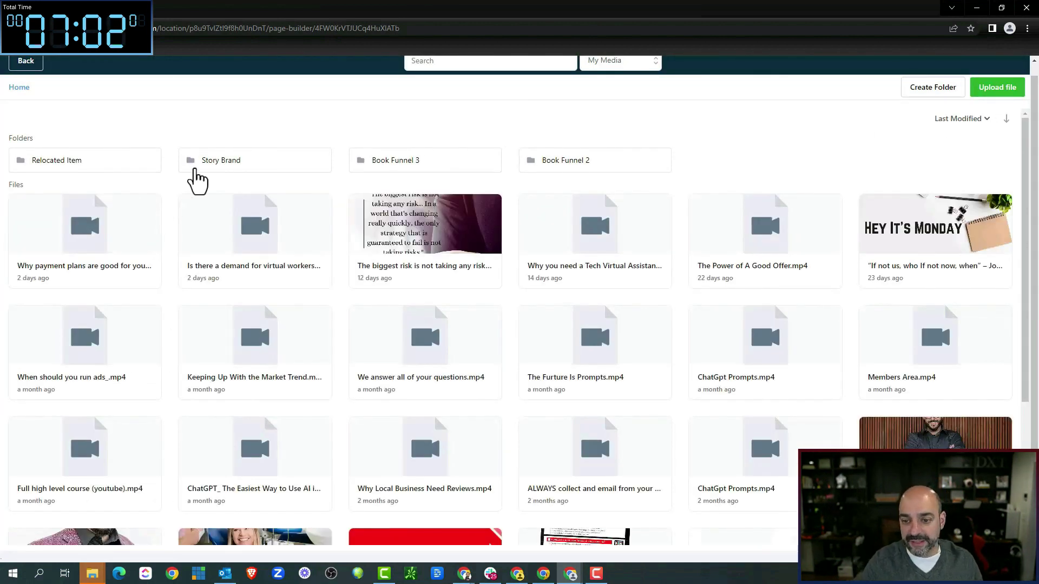
left_click(1011, 88)
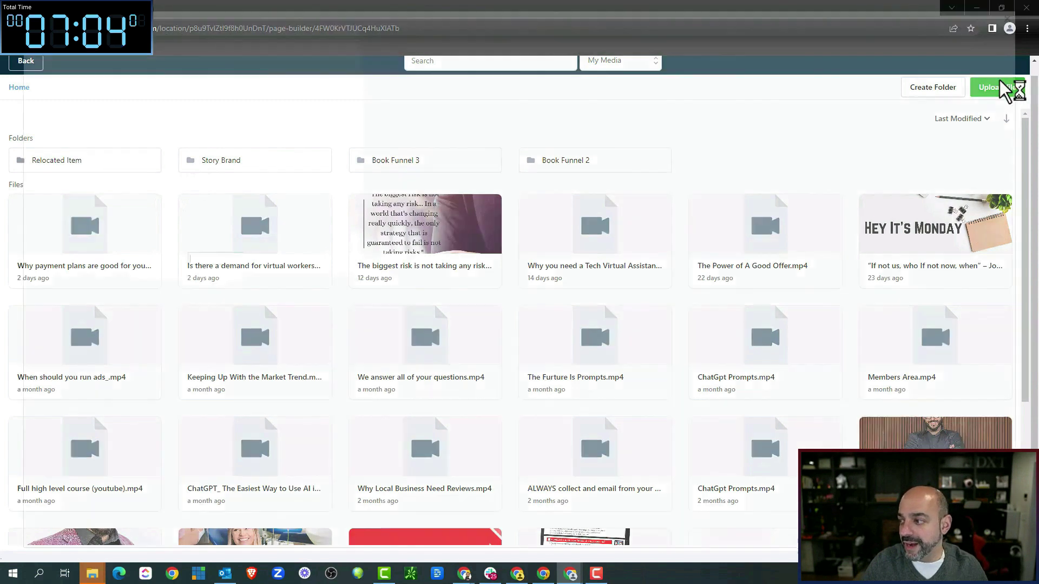
scroll(219, 144, "down", 10)
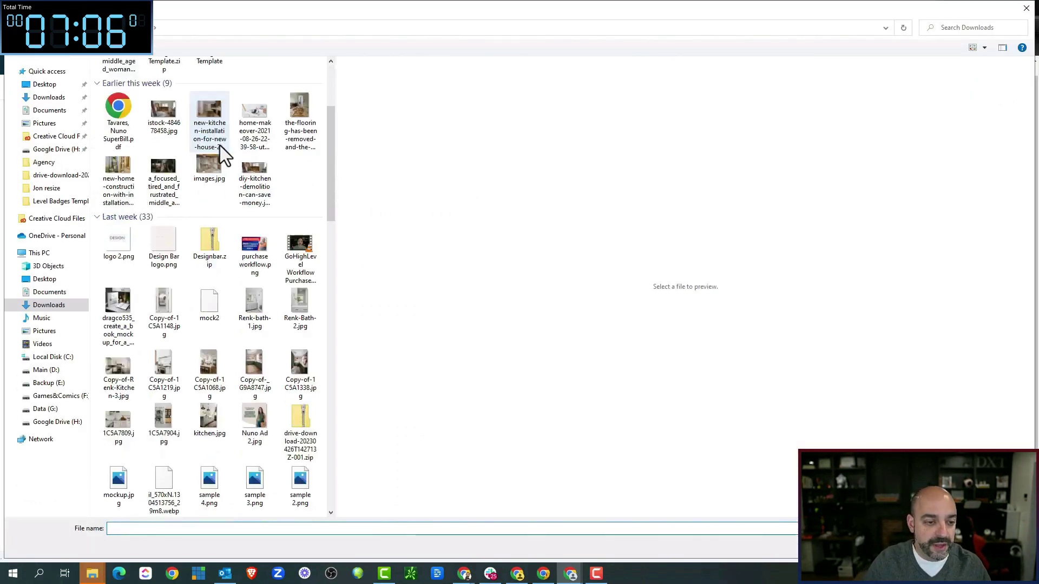
scroll(222, 258, "up", 10)
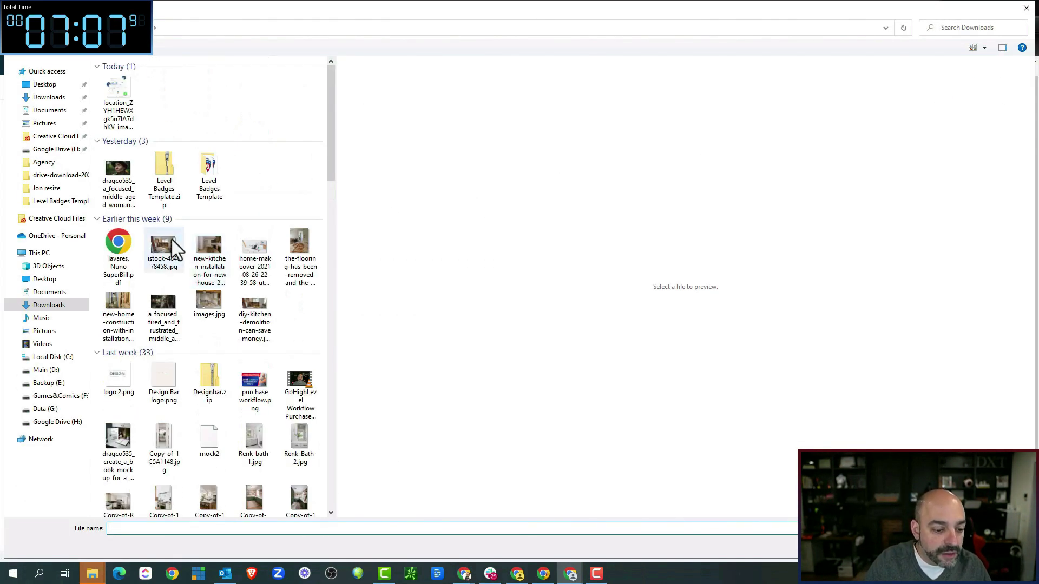
scroll(144, 248, "down", 3)
scroll(141, 222, "up", 3)
left_click(122, 93)
double_click(122, 93)
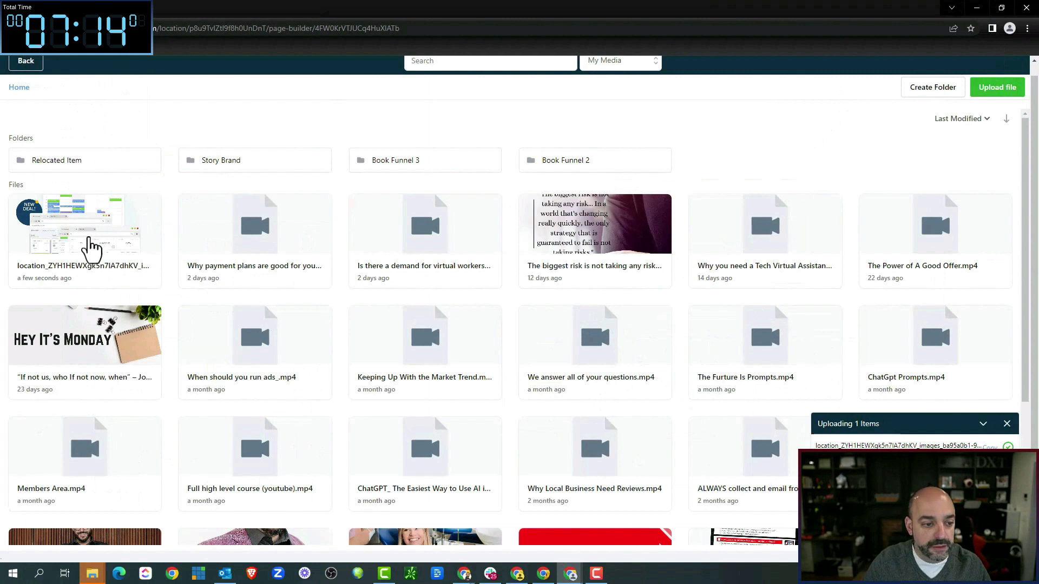
left_click(88, 246)
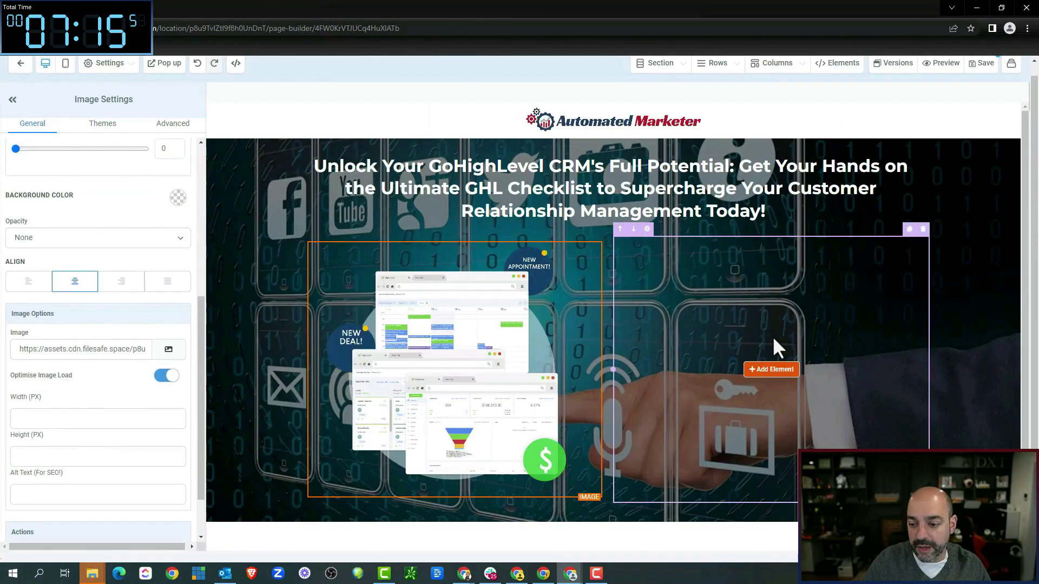
Step: Add a sub-headline below the headline reading "Discover the Essential Tasks That Will Transform Your Business and Make Your GoHighLevel Experience Unforgettable."
left_click(771, 370)
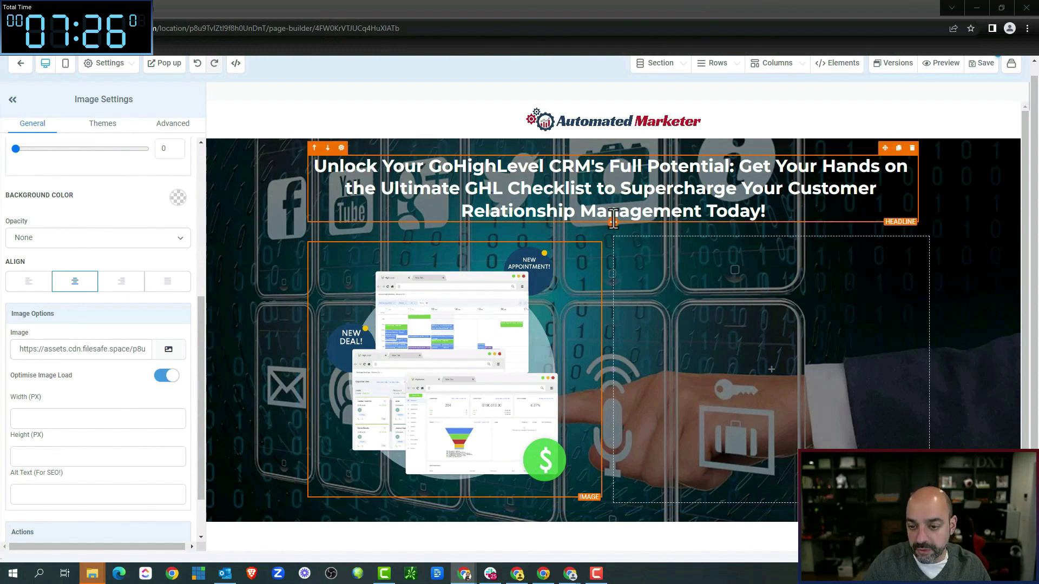
left_click(613, 223)
scroll(890, 227, "up", 5)
left_click_drag(918, 200, 592, 238)
left_click_drag(703, 230, 590, 214)
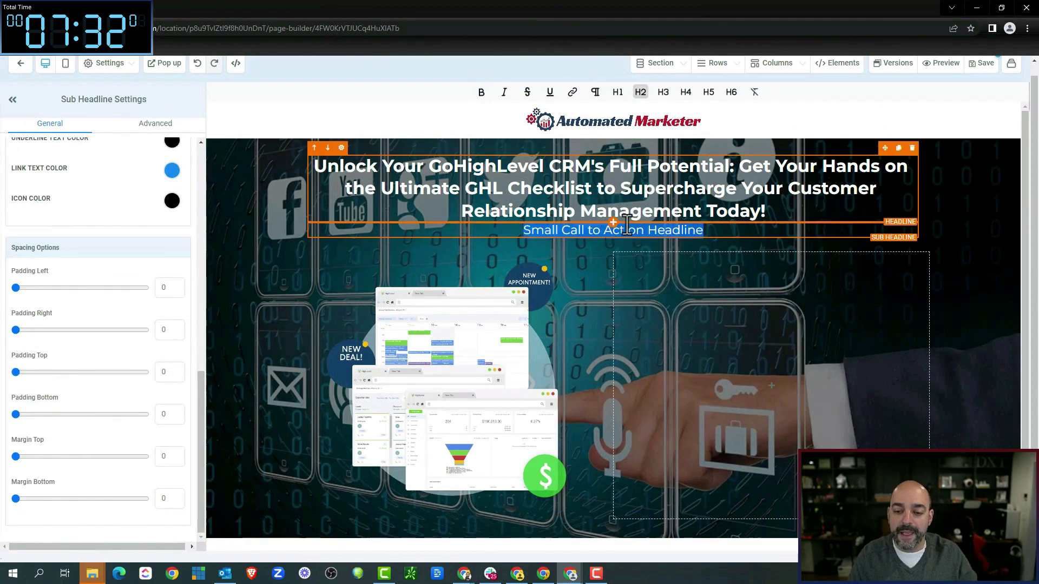
type("Discover the Essential Tasks That Will Transform Your Business and Make Your Experience Unforgettable!")
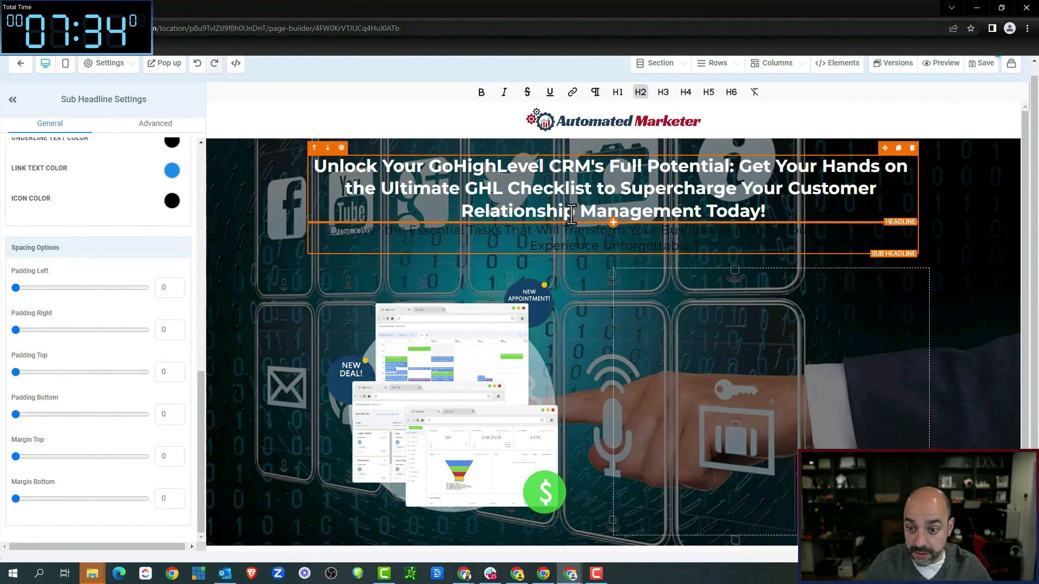
Step: Set the sub-headline's text color to white and make all of its text bold
left_click_drag(714, 238, 290, 245)
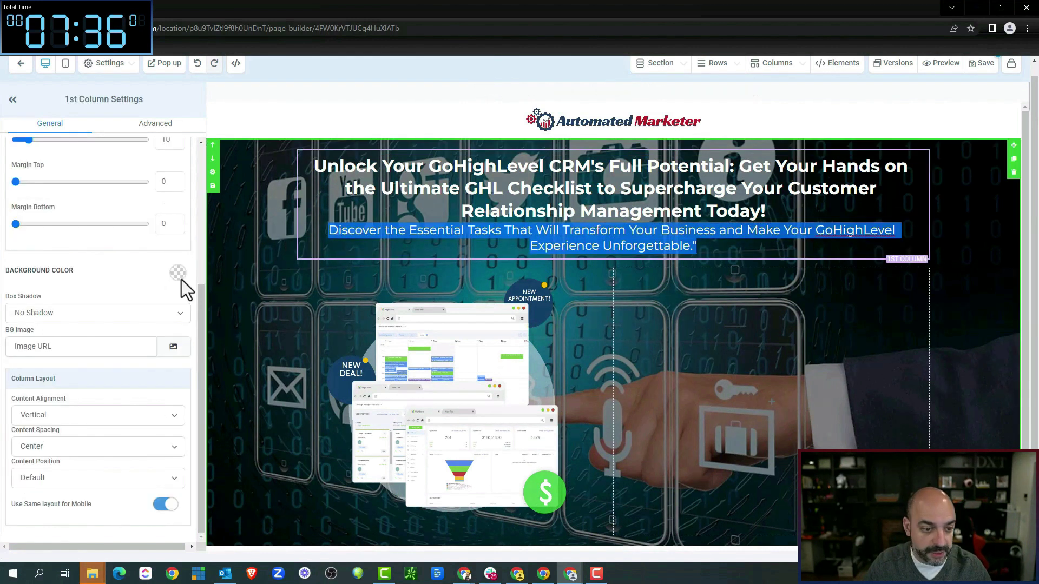
scroll(178, 271, "up", 2)
left_click(422, 227)
scroll(162, 254, "up", 4)
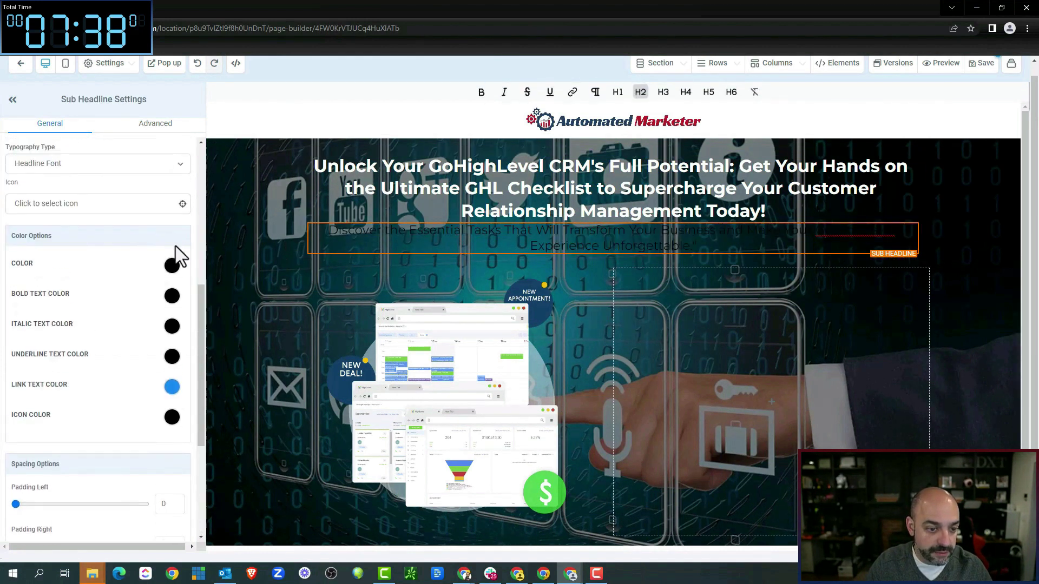
left_click(172, 265)
left_click(61, 290)
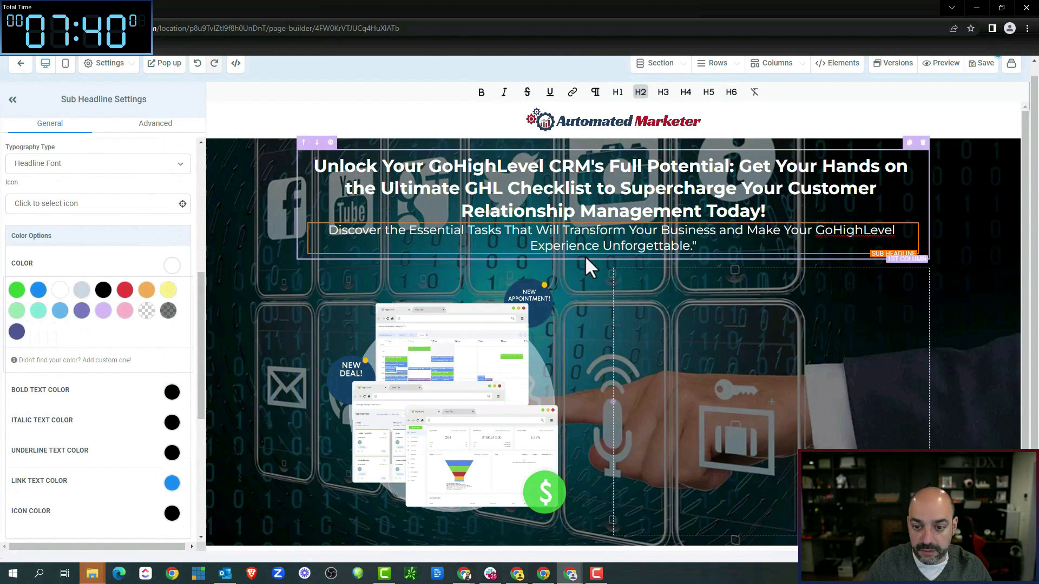
left_click_drag(691, 246, 327, 230)
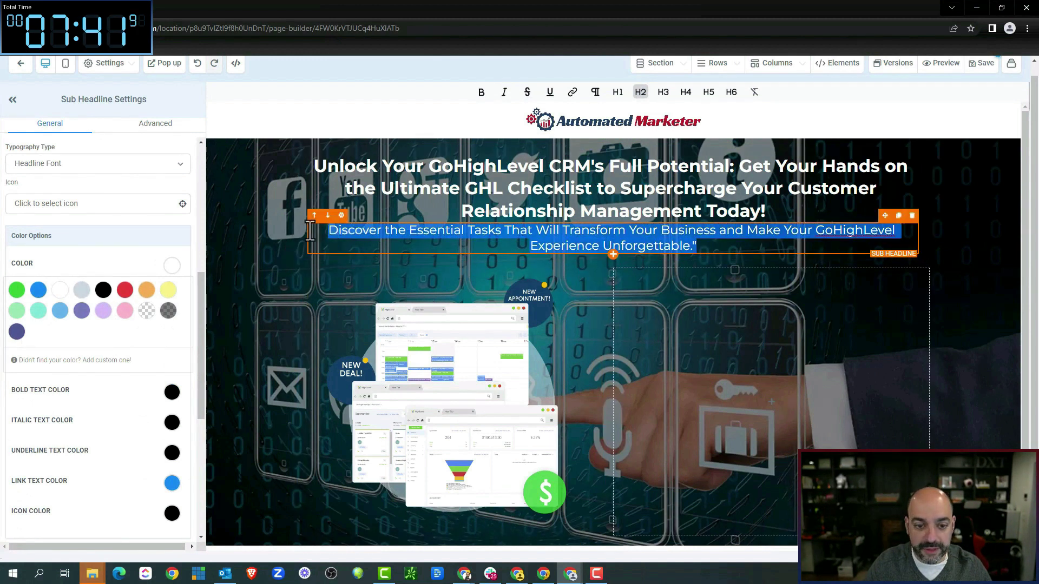
left_click(481, 92)
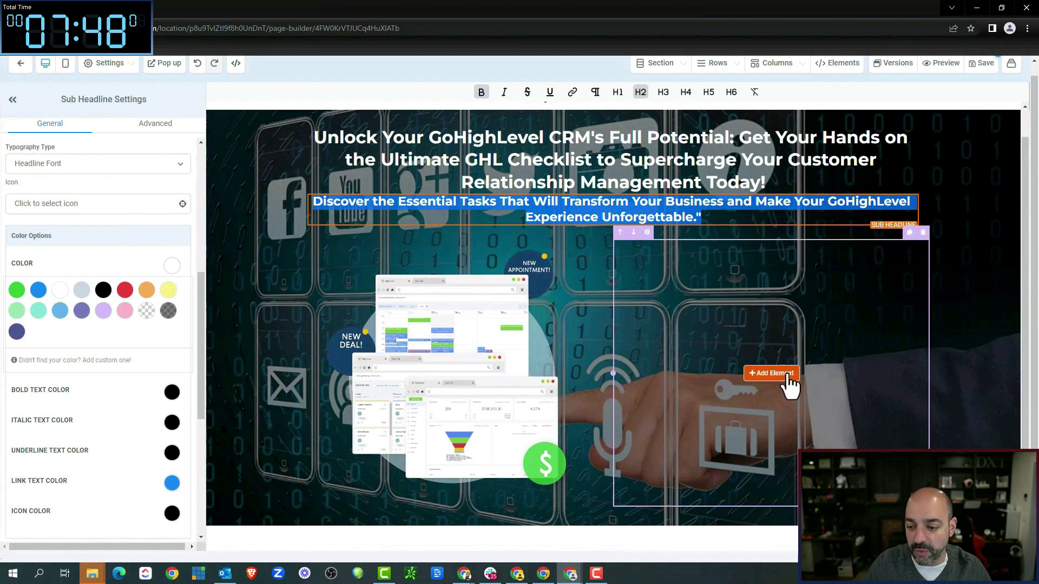
scroll(777, 387, "down", 1)
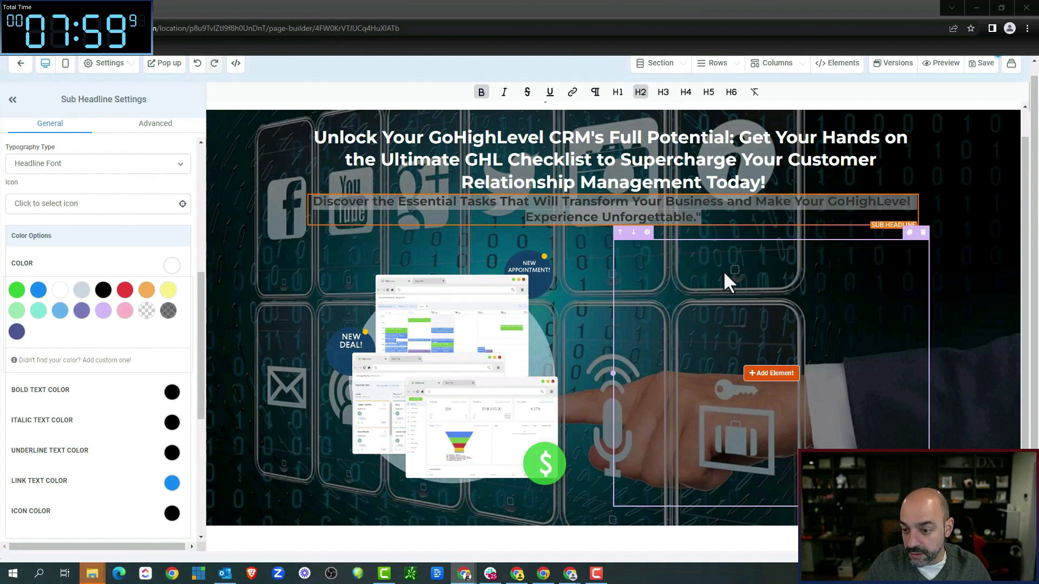
Step: Add a sub-headline in the second column reading "Inside this FREE downloadable checklist, you'll find:"
left_click(774, 375)
left_click(911, 176)
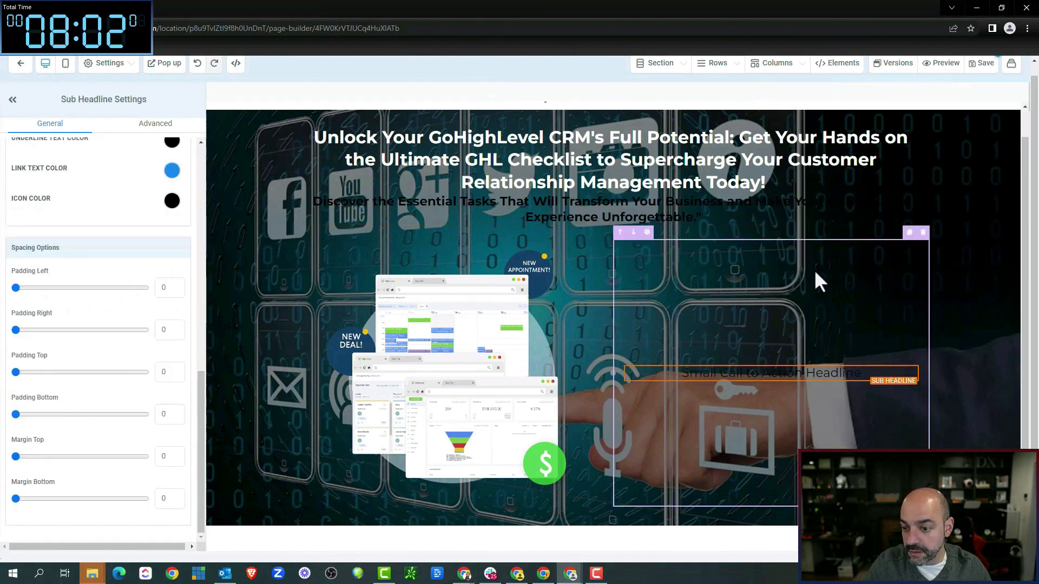
triple_click(629, 385)
type("nside this FREE downloadable checklist, you'll find:")
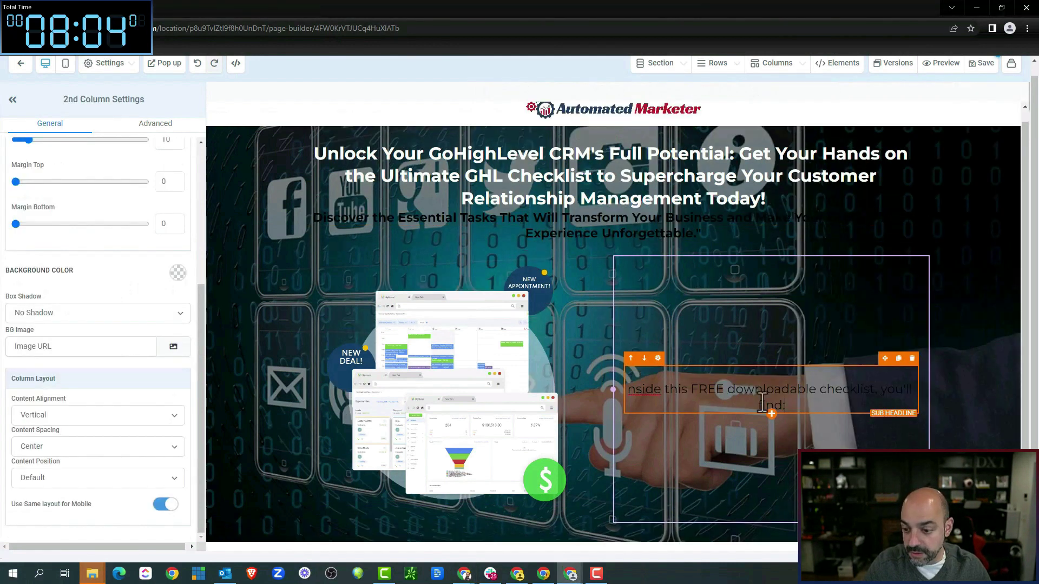
left_click(639, 392)
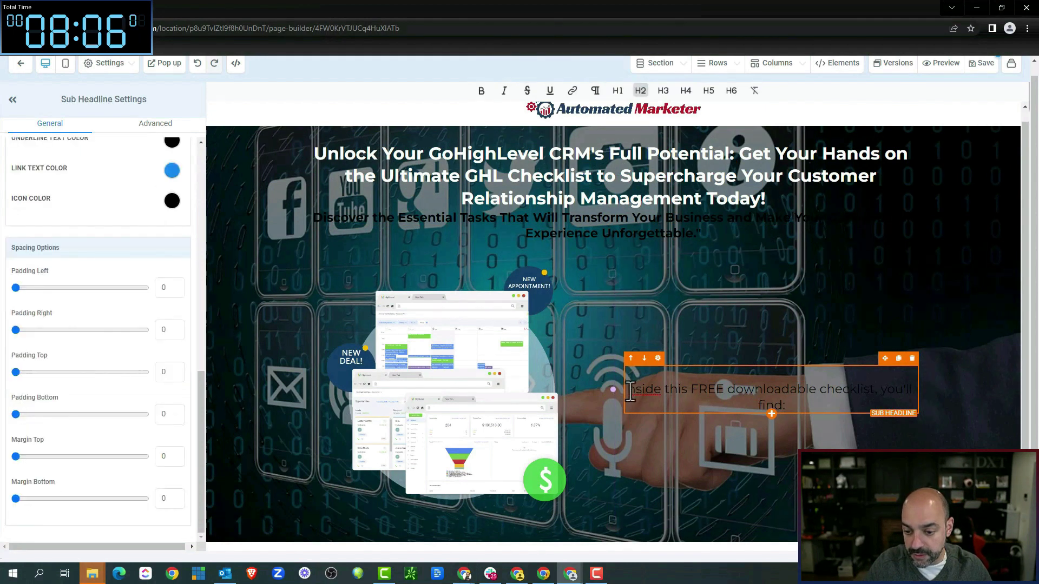
left_click_drag(793, 413, 623, 382)
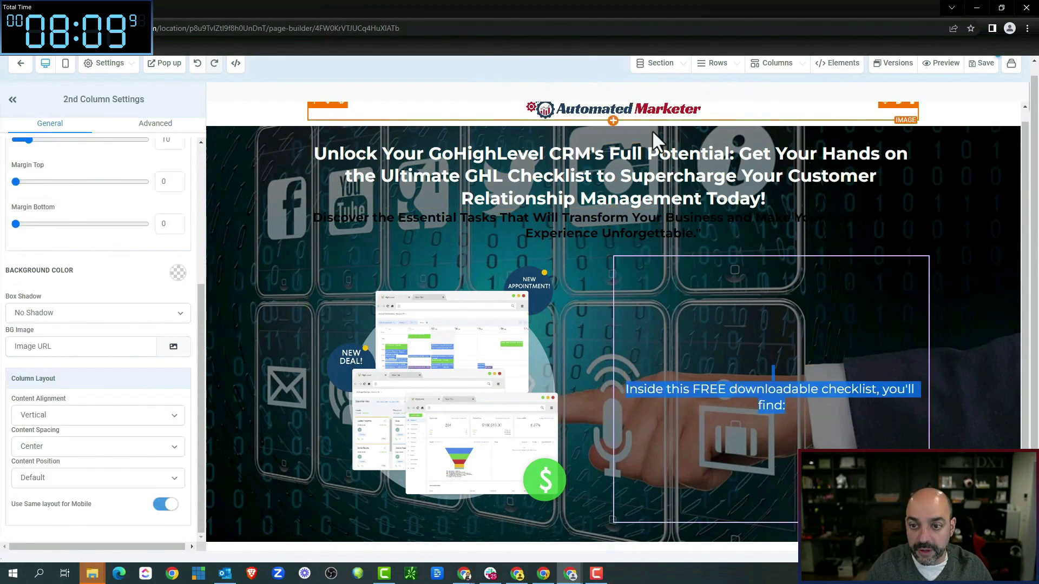
left_click(764, 373)
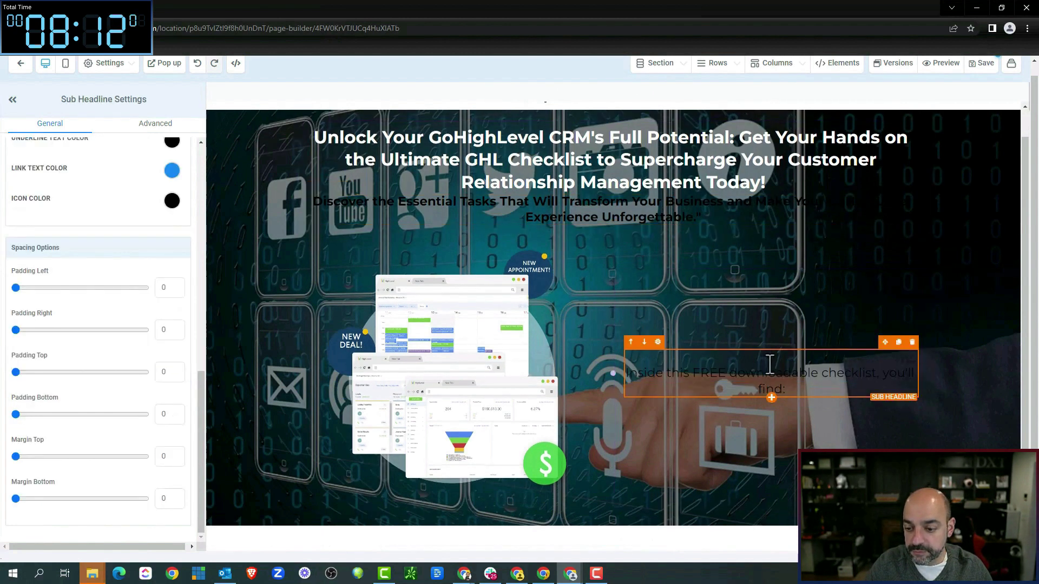
Step: Add a bullet list below that sub-headline, starting with "A comprehensive list of essential tasks to help you optimize your GoHighLevel CRM experience, from setting up your account to creating custom automations."
left_click(771, 398)
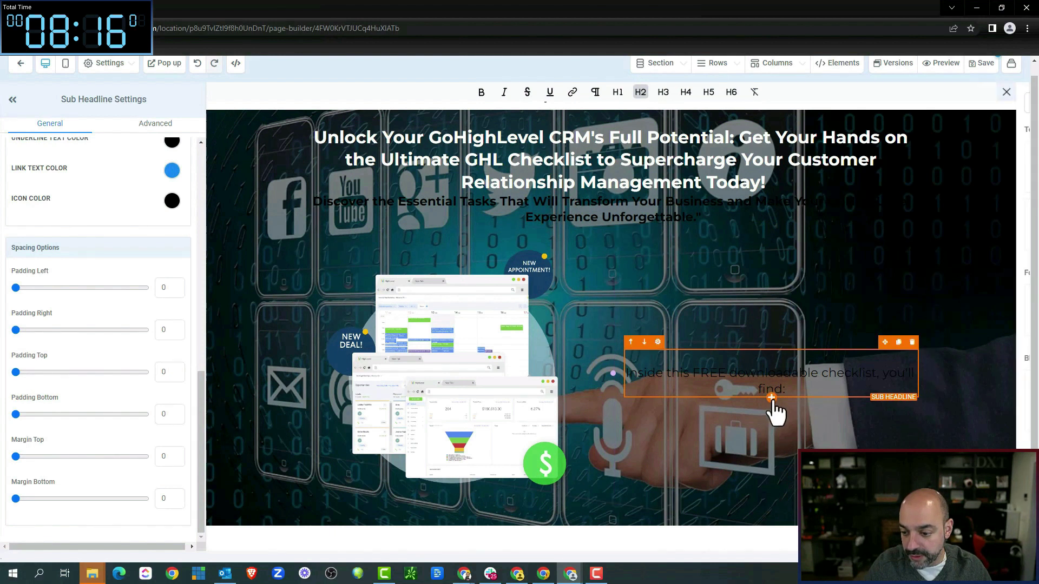
left_click(772, 399)
left_click(904, 245)
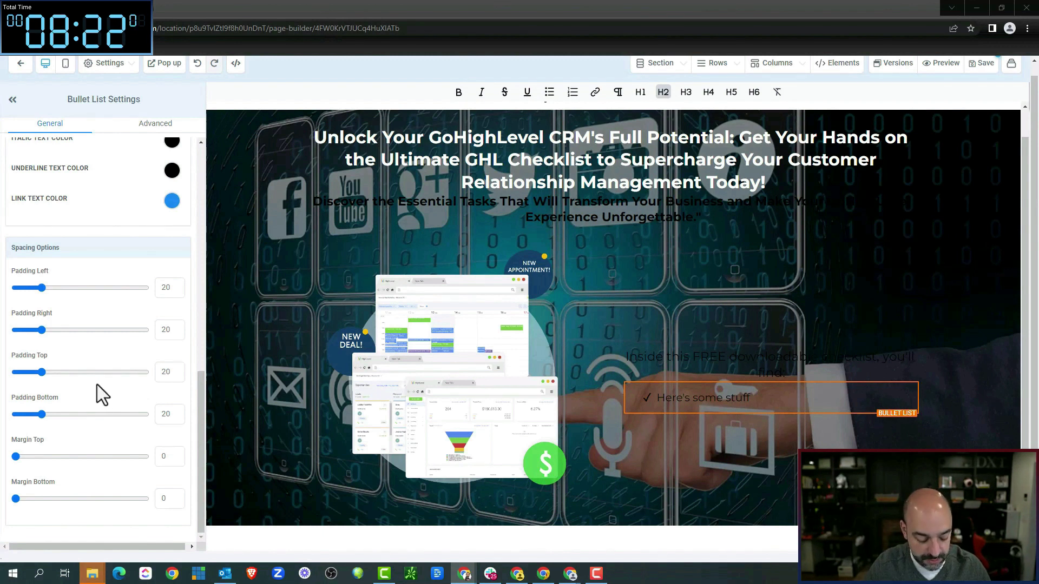
left_click_drag(752, 398, 656, 395)
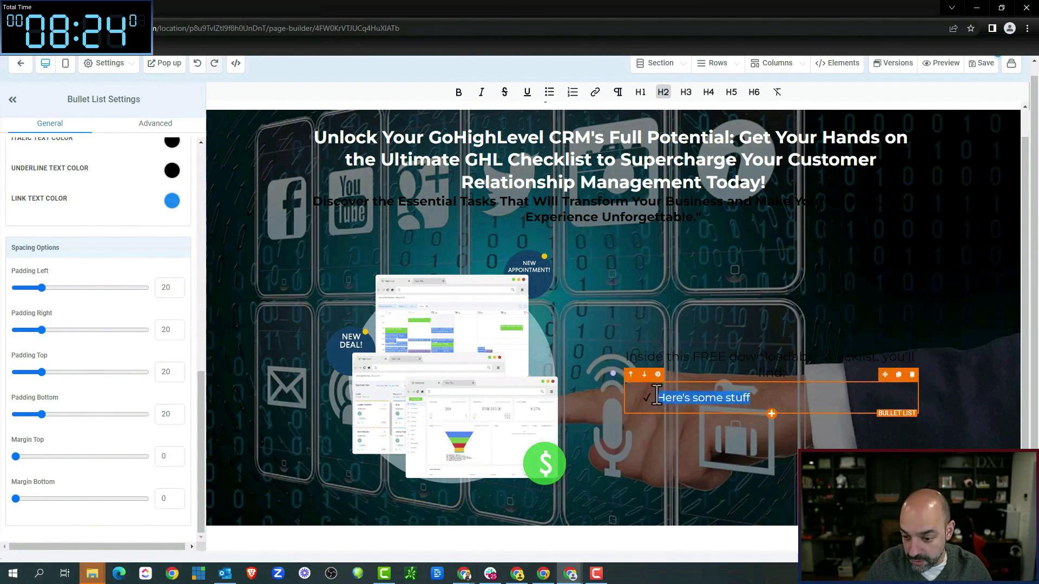
type("A comprehensive list of essential tasks to help you optimize your GoHighLevel CRM experience, from setting up your account to creating custom automations.")
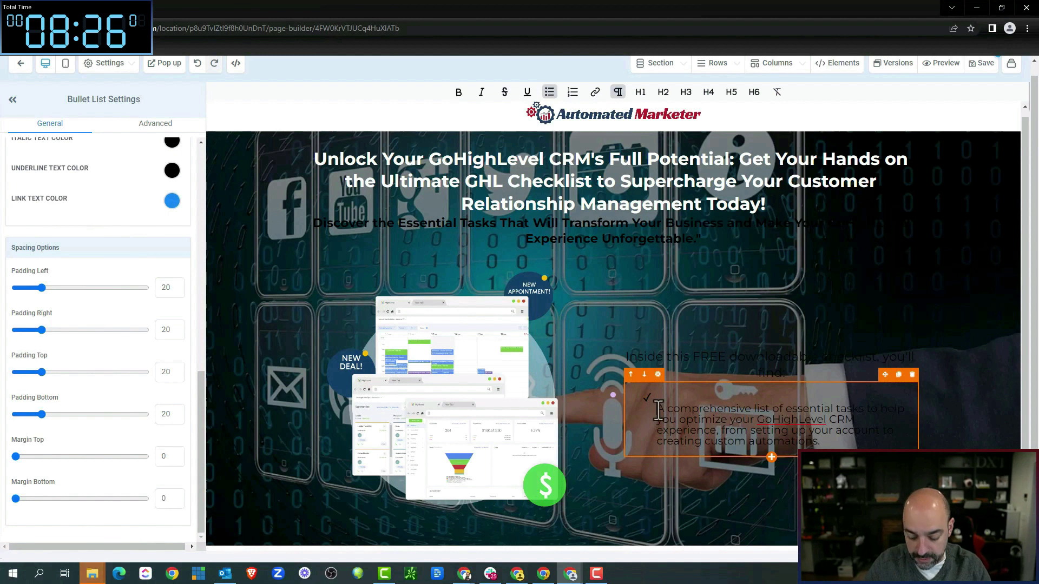
left_click(854, 433)
Step: Add a second bullet reading "Insider tips and tricks for maximizing your CRM investment and avoiding common pitfalls."
key("Return")
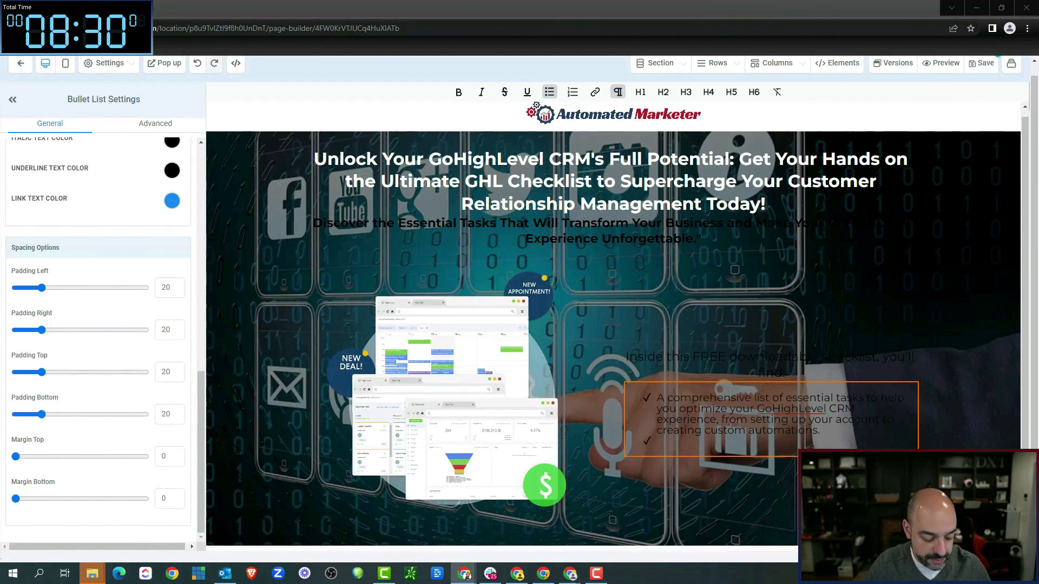
left_click(659, 443)
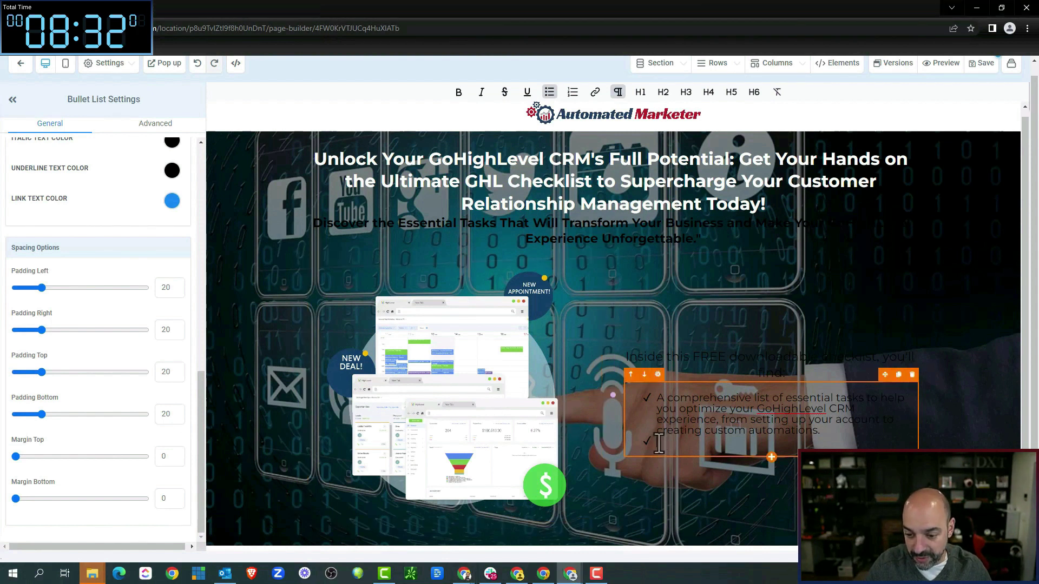
type("Insider tips and tricks for maximizing your CRM investment and avoiding pitfalls.")
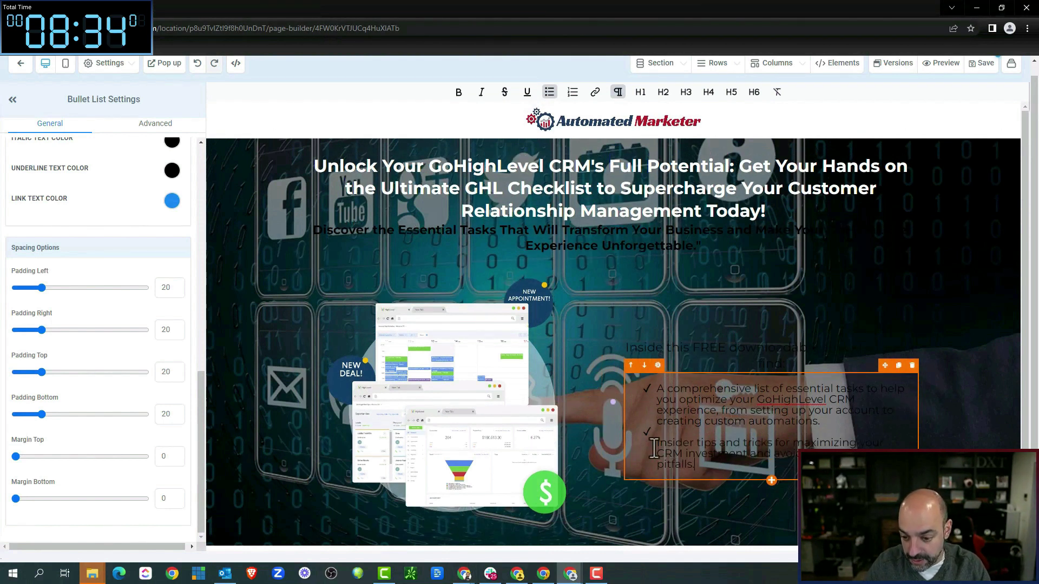
key("BackSpace")
left_click(697, 459)
Step: Add a third bullet reading "Actionable advice to help you increase customer engagement, boost sales, and grow your business like never before."
key("Return")
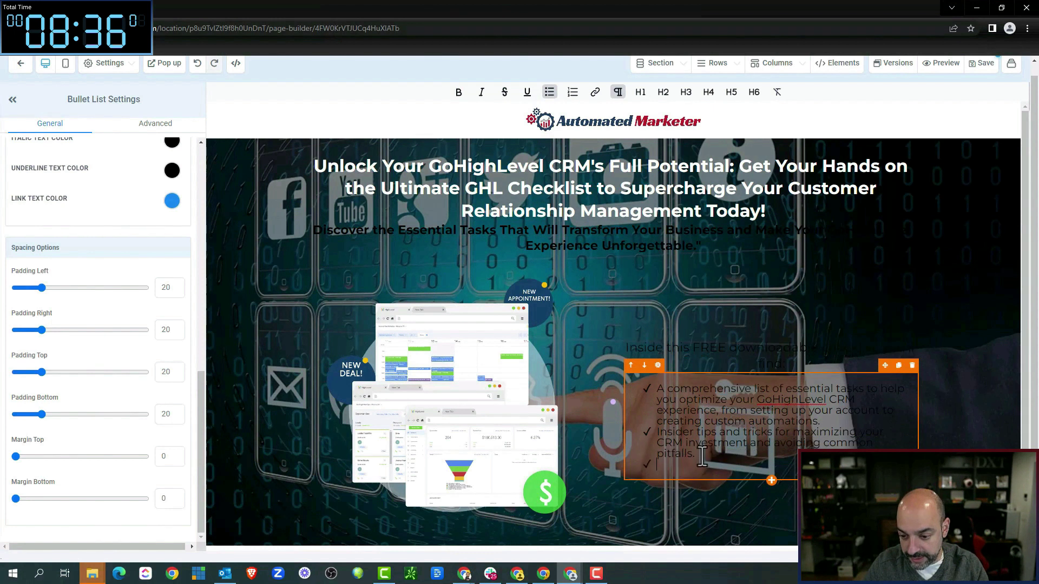
key("alt+Tab")
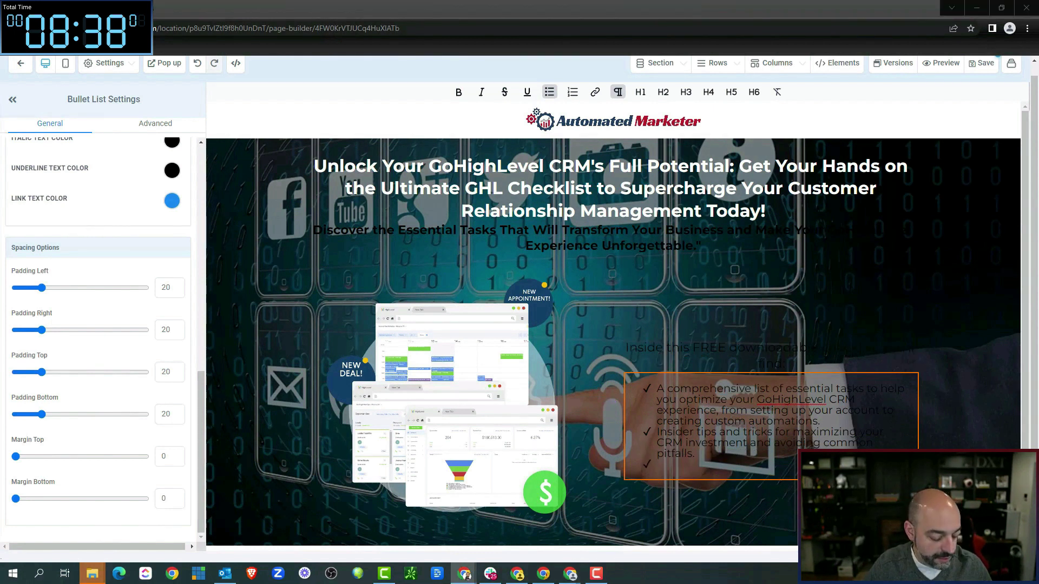
key("alt+Tab")
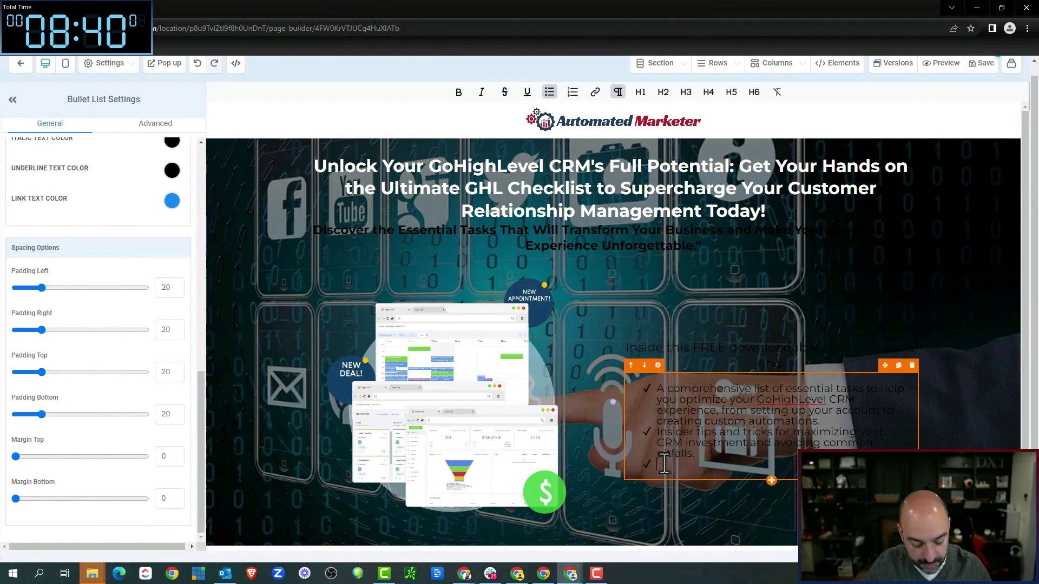
key("ctrl+v")
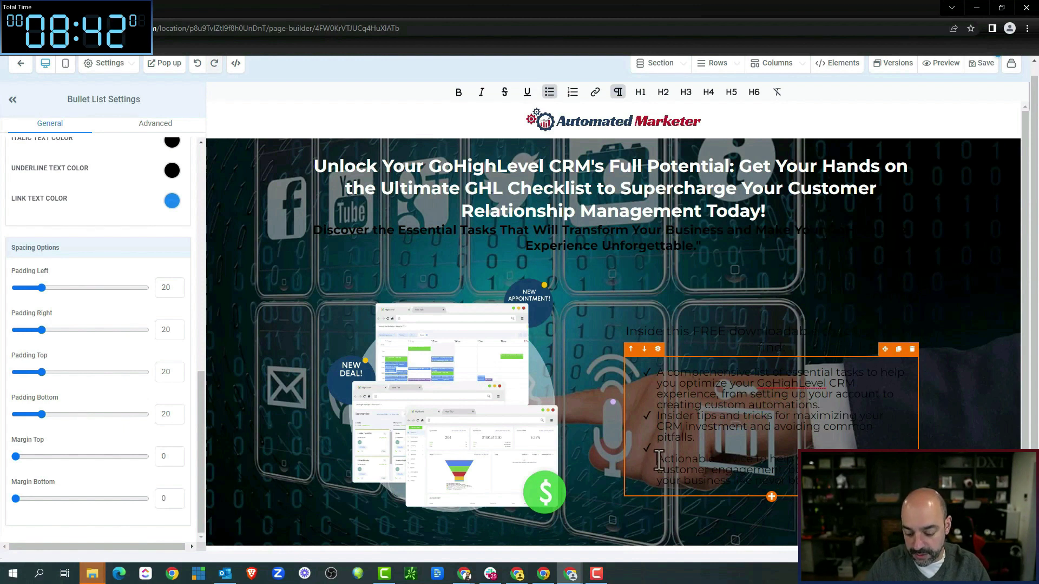
Step: Set the background image opacity of the section behind the headline and columns to Heavy Fade
left_click(215, 318)
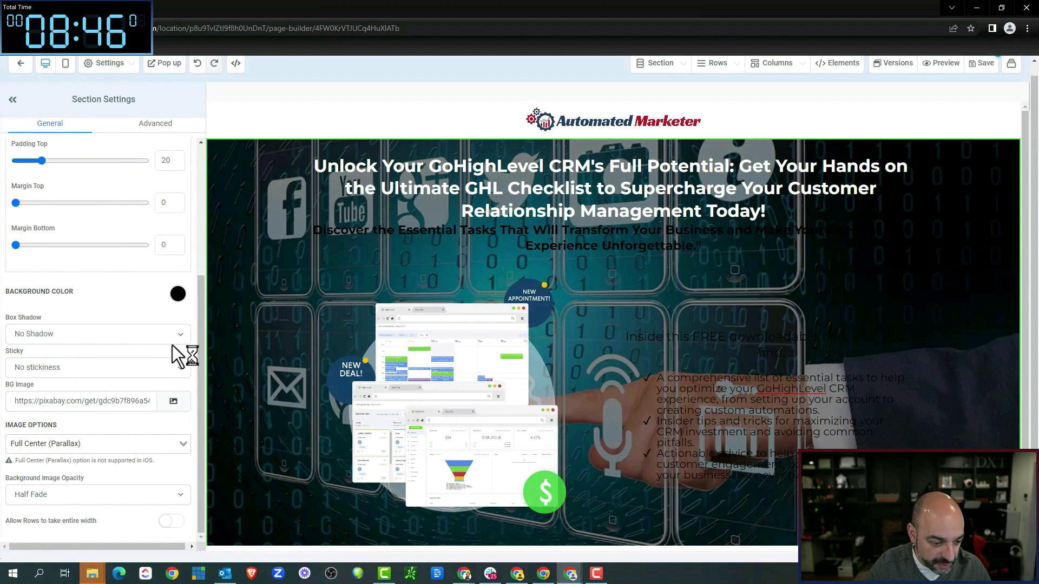
left_click(145, 495)
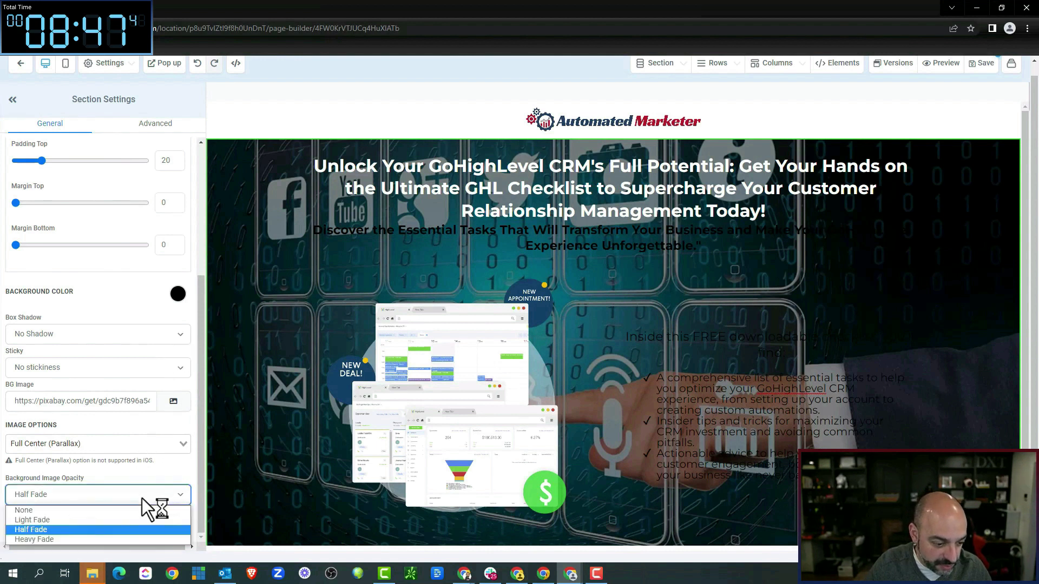
left_click(122, 539)
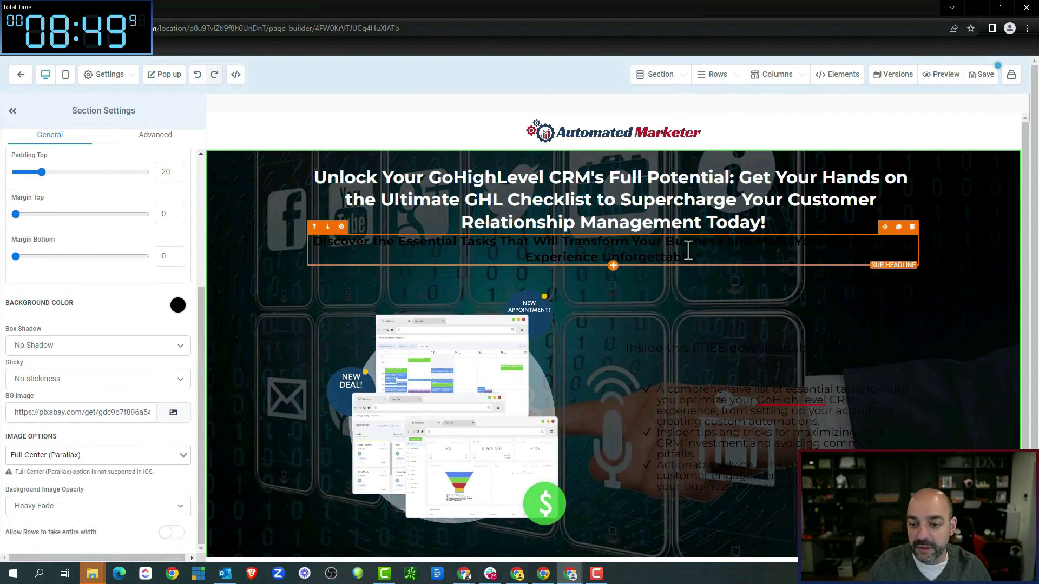
Step: Set the bold text color of the sub-headline under the main headline to white
left_click(688, 250)
left_click(172, 361)
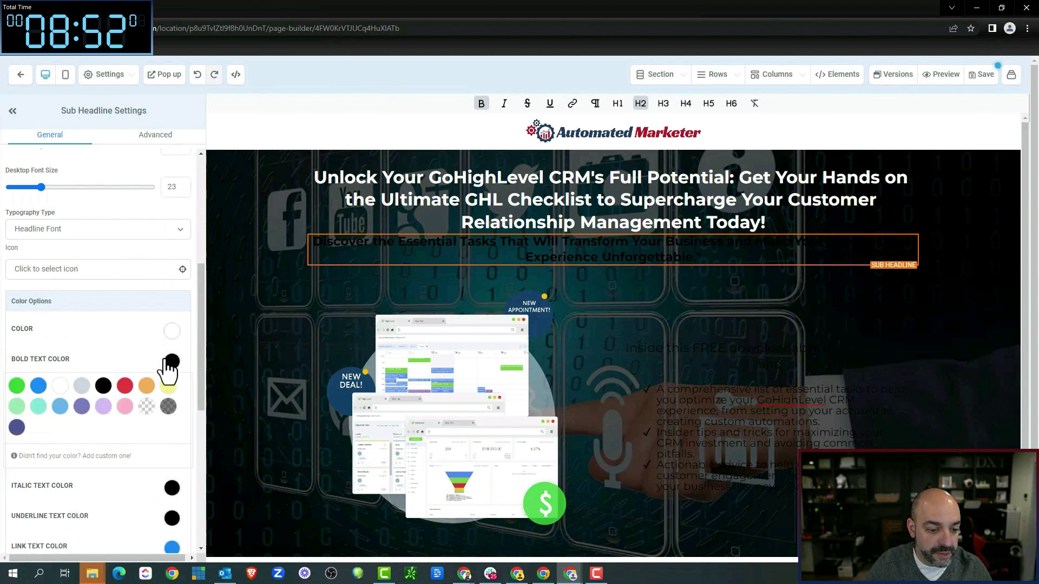
left_click(60, 386)
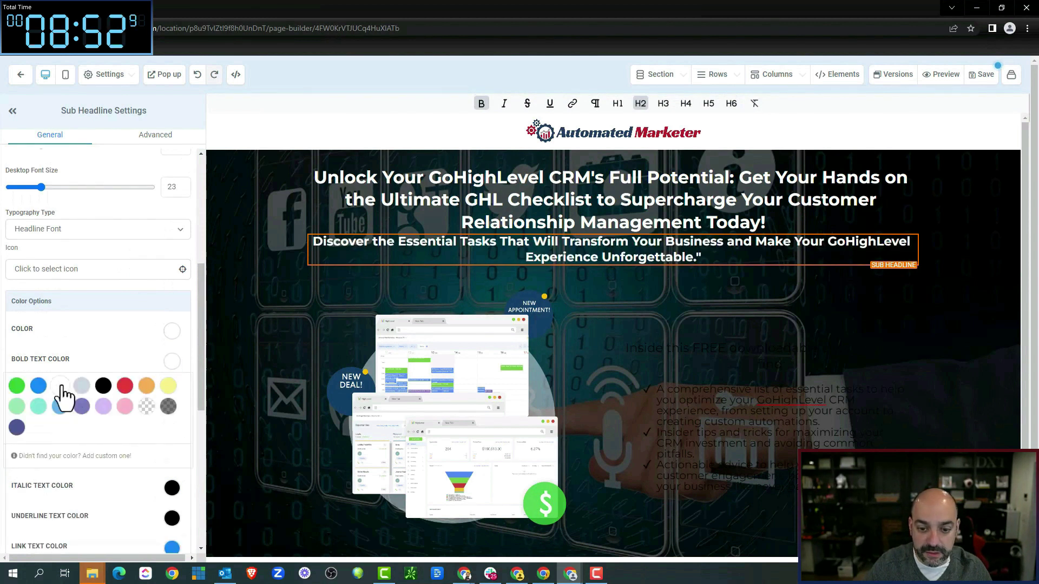
Step: Set the text color of the bullet list in the second column to white
left_click(752, 409)
left_click(172, 330)
left_click(60, 355)
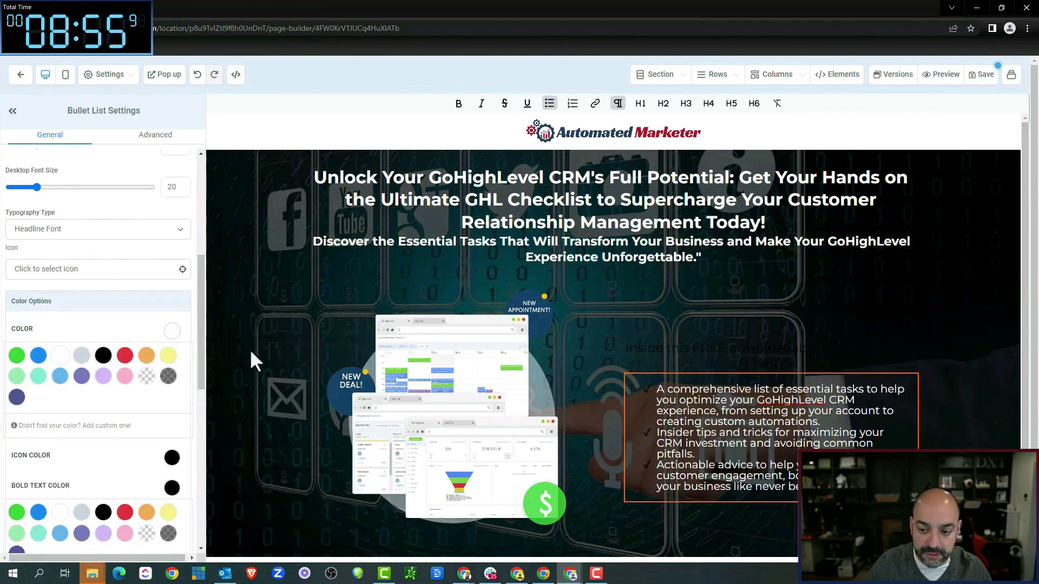
Step: Set the text color of the "Inside this FREE downloadable checklist" sub-headline to white
left_click(782, 357)
left_click(922, 350)
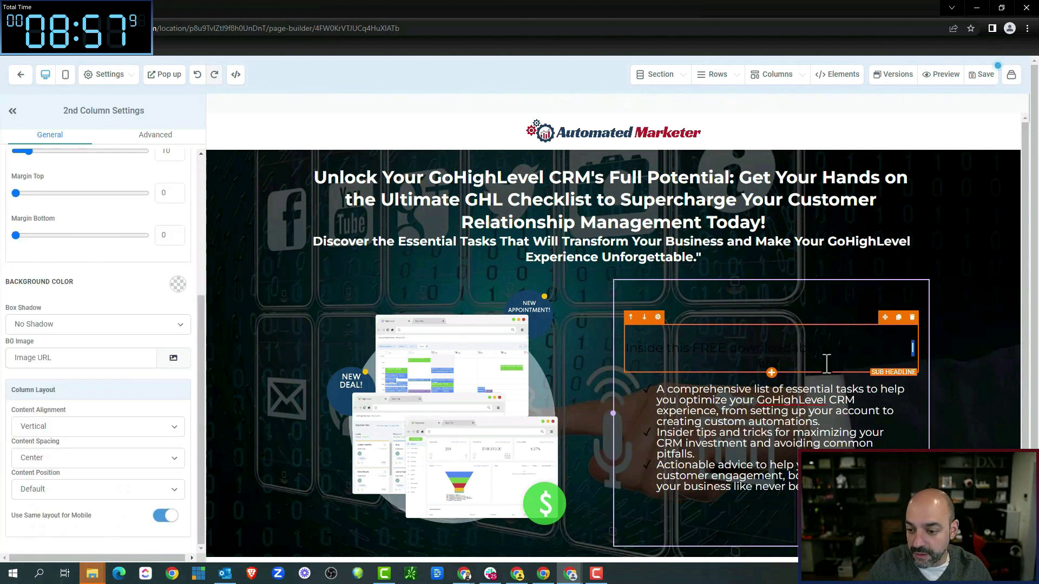
left_click_drag(827, 363, 593, 343)
left_click(786, 342)
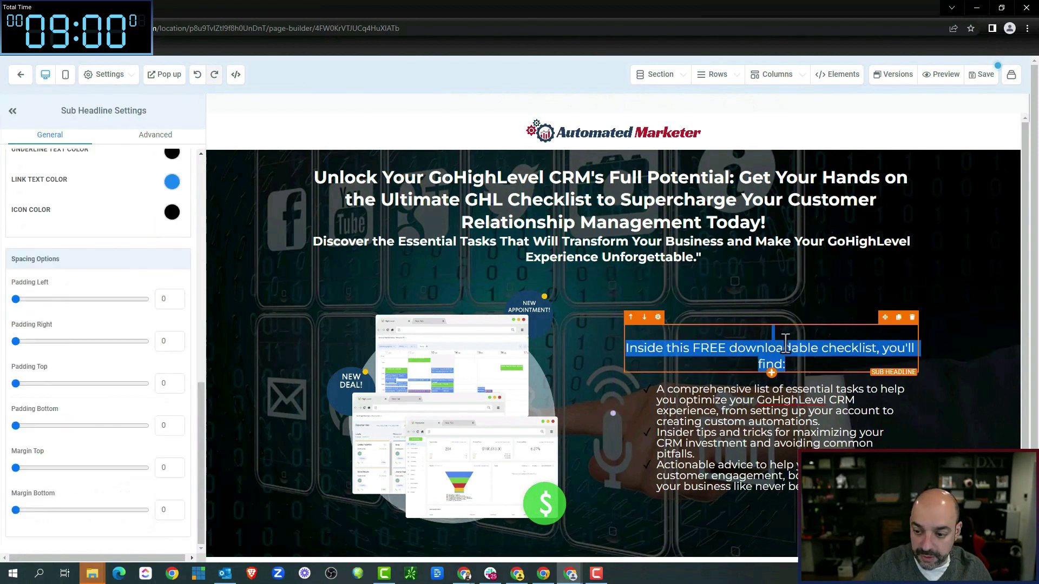
scroll(163, 325, "up", 6)
left_click(171, 266)
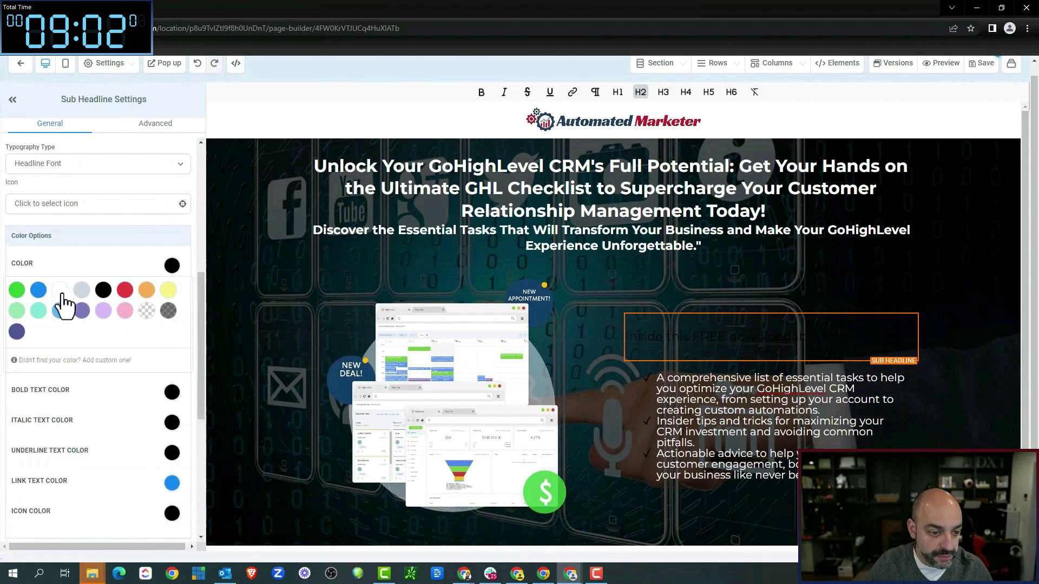
left_click(60, 291)
Step: Add a form element below the bullet list and assign the Gohighlevel Lead Magnet form to it
scroll(746, 310, "down", 1)
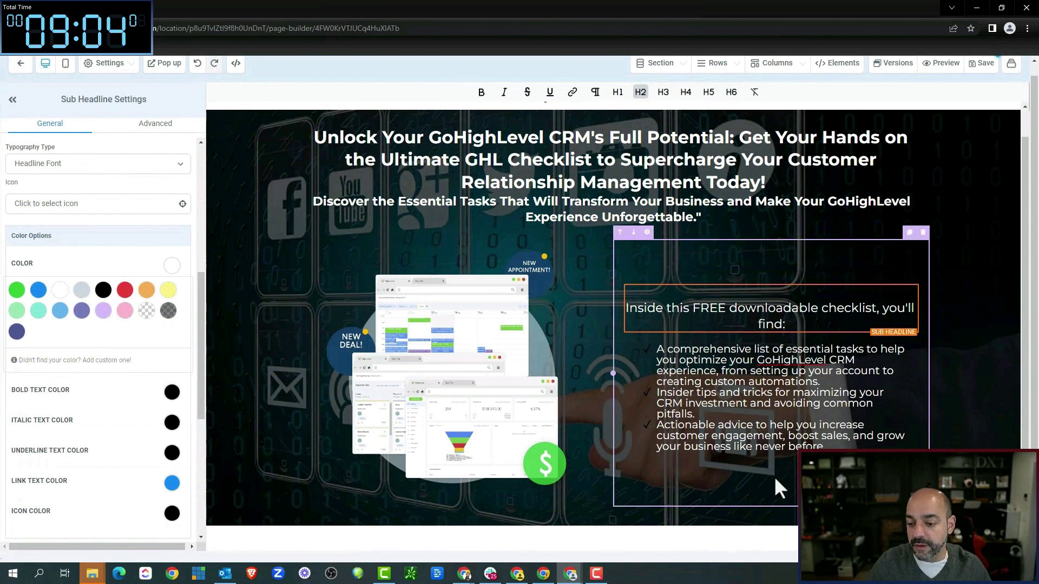
left_click(772, 463)
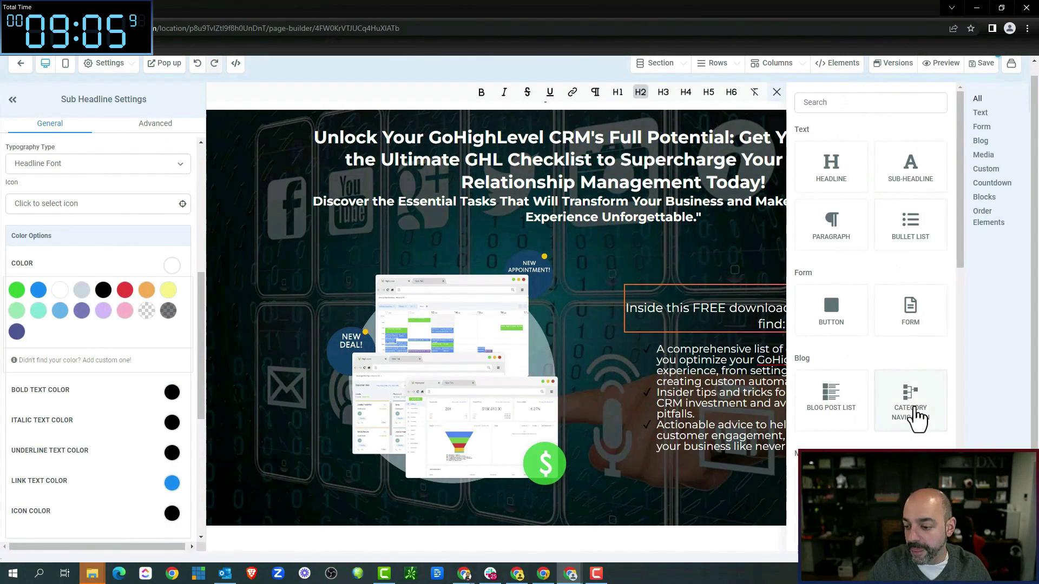
scroll(899, 428, "down", 5)
scroll(911, 422, "up", 5)
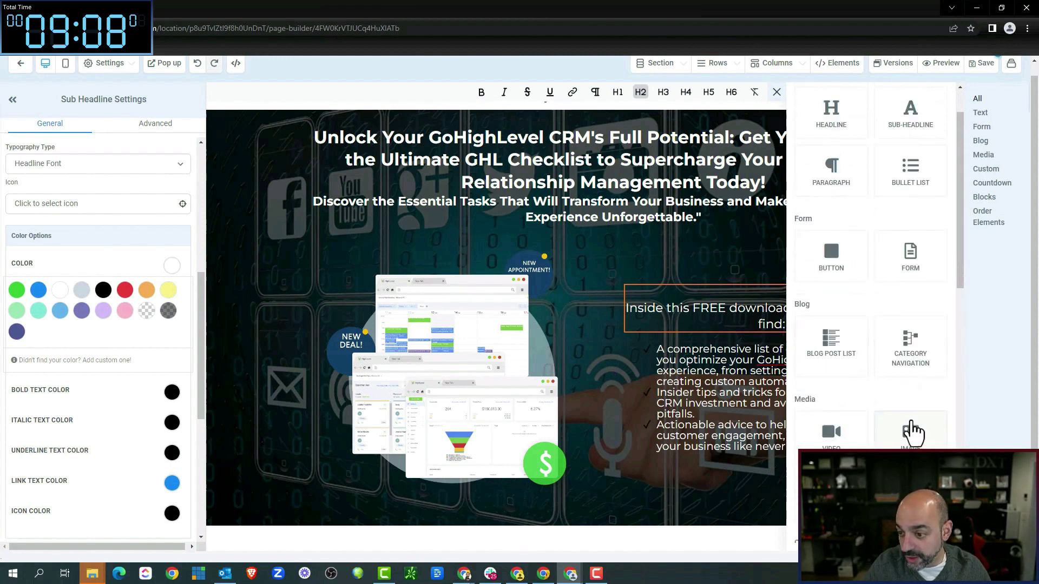
left_click(920, 281)
left_click(441, 261)
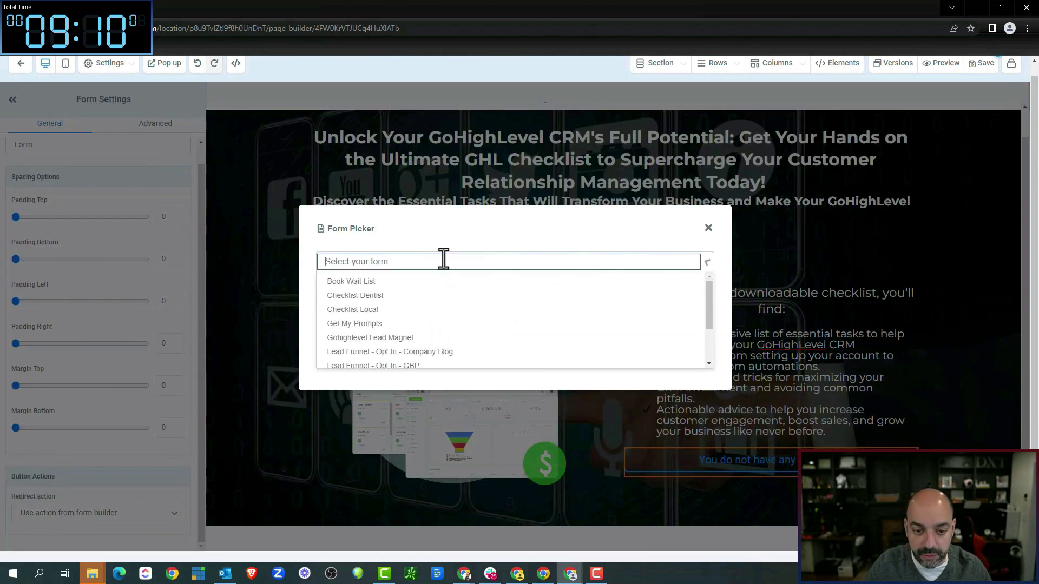
scroll(411, 336, "down", 2)
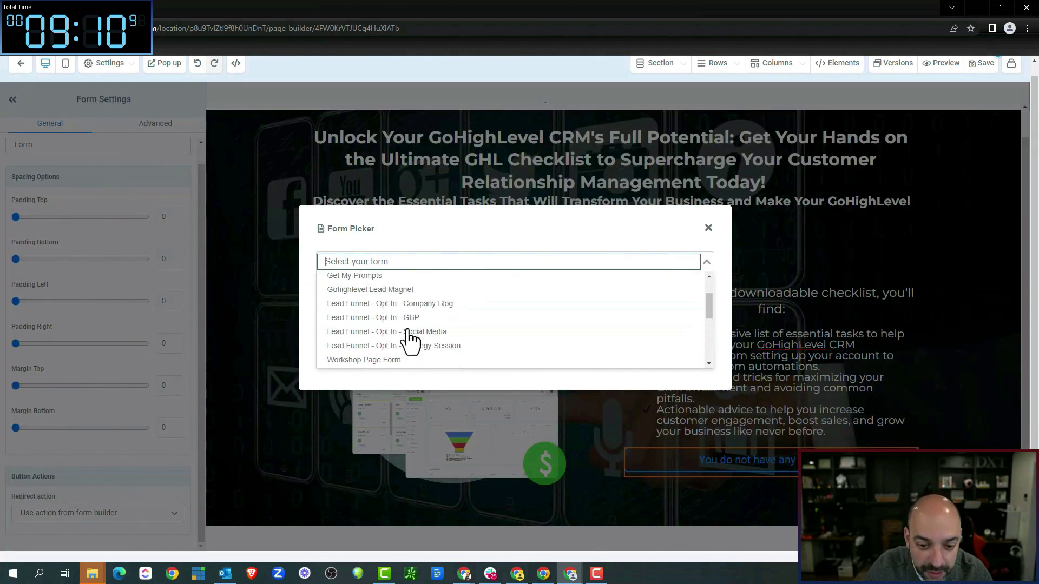
left_click(403, 293)
Step: Add a full-width section at the end of the page with a one-column row containing a paragraph element
scroll(895, 297, "down", 4)
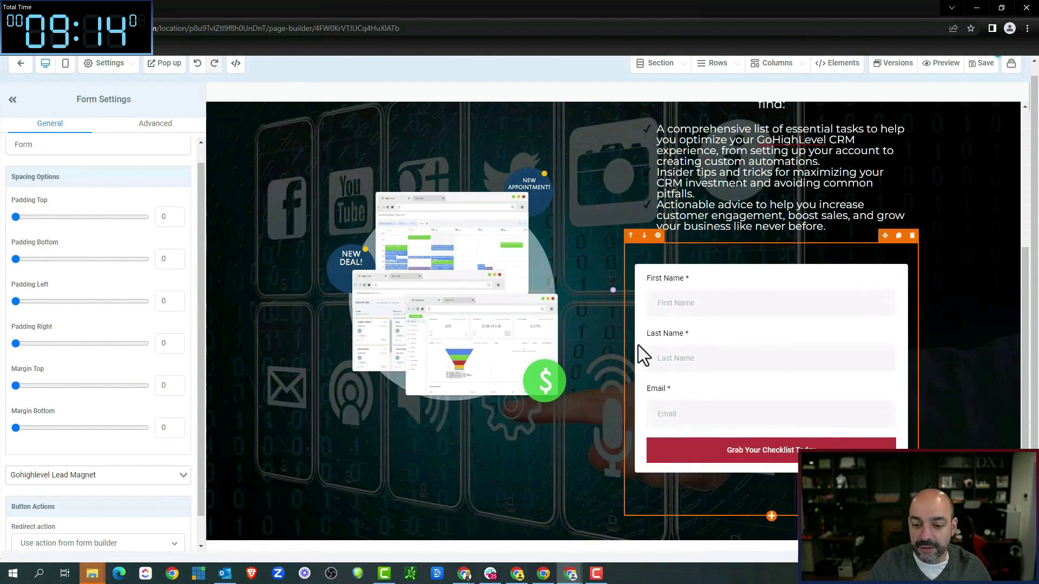
left_click(613, 542)
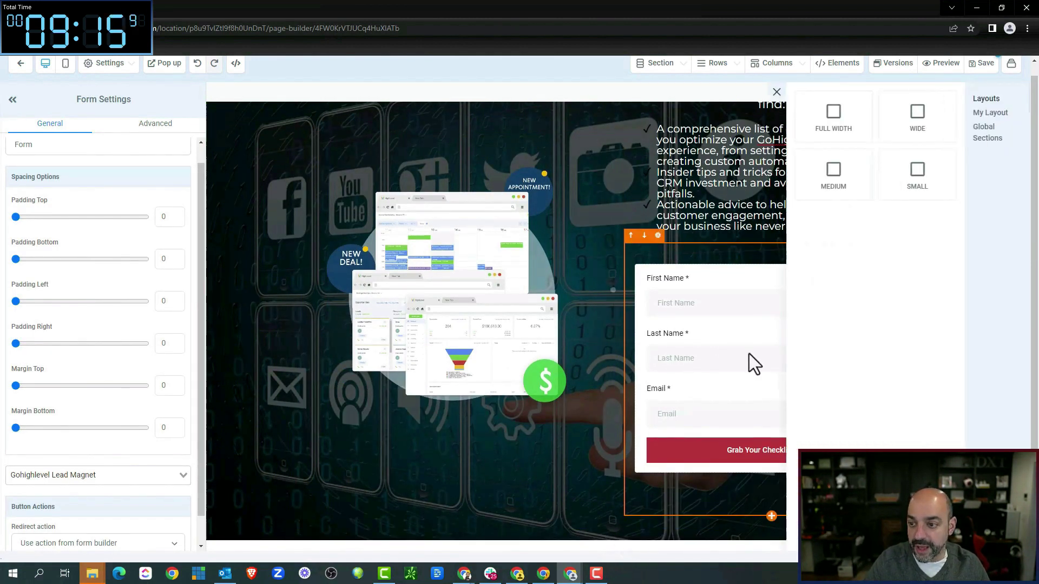
left_click(838, 130)
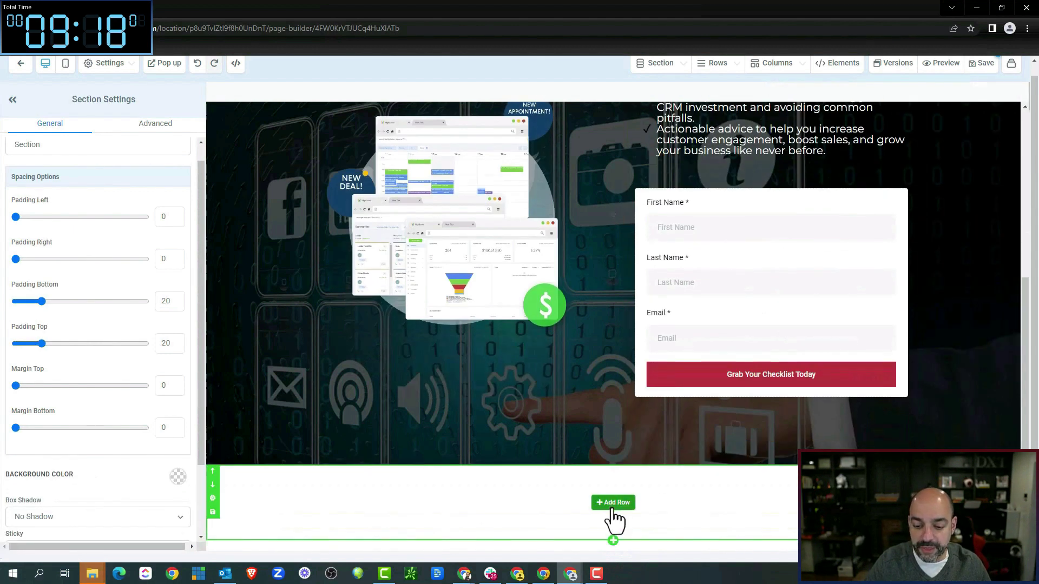
left_click(613, 502)
left_click(896, 156)
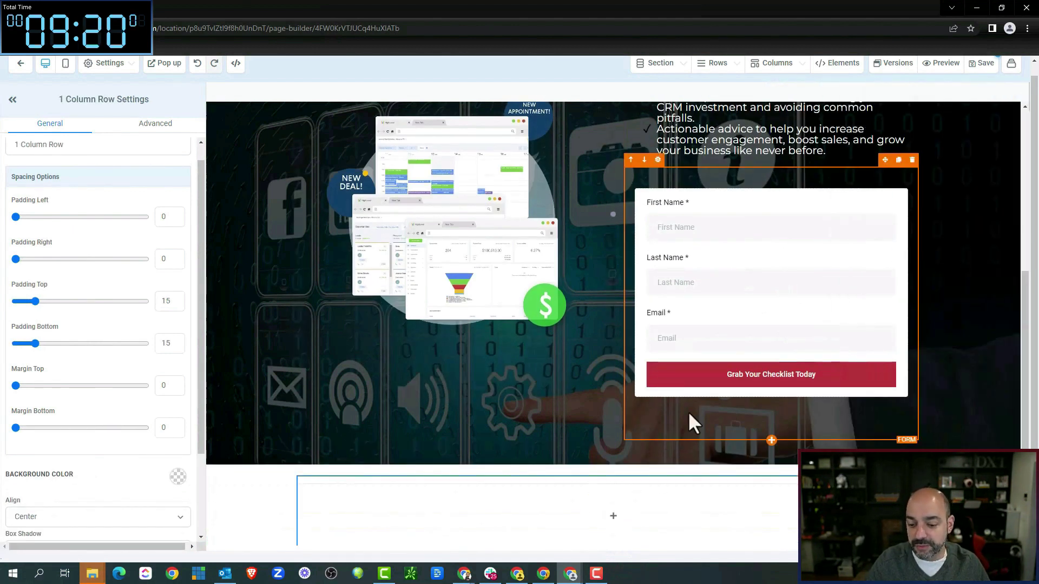
left_click(614, 517)
left_click(835, 172)
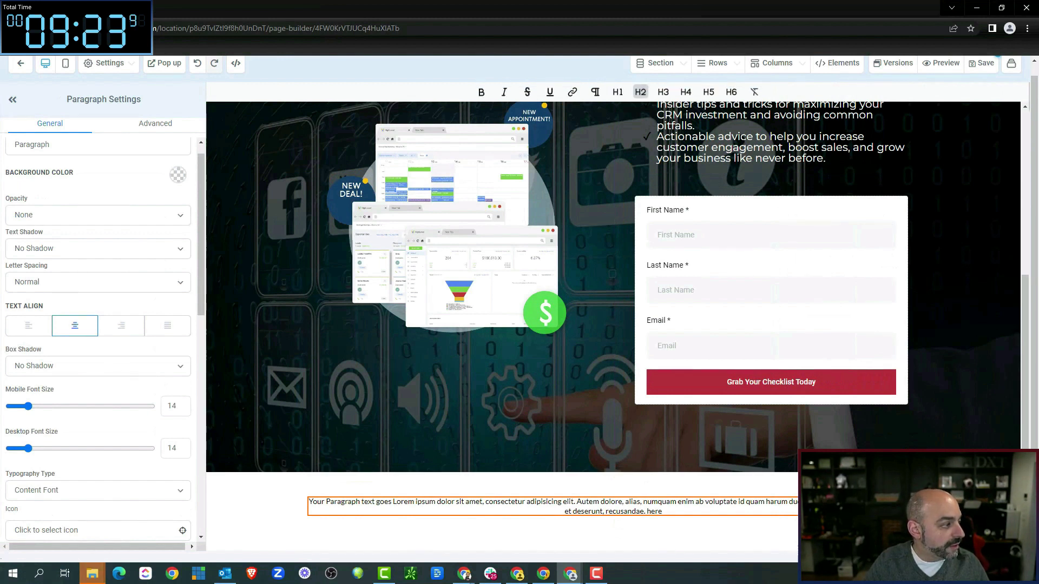
Step: Replace the placeholder text of the closing paragraph with the copied introduction beginning "Hey there, GoHighLevel Power User!"
left_click(465, 575)
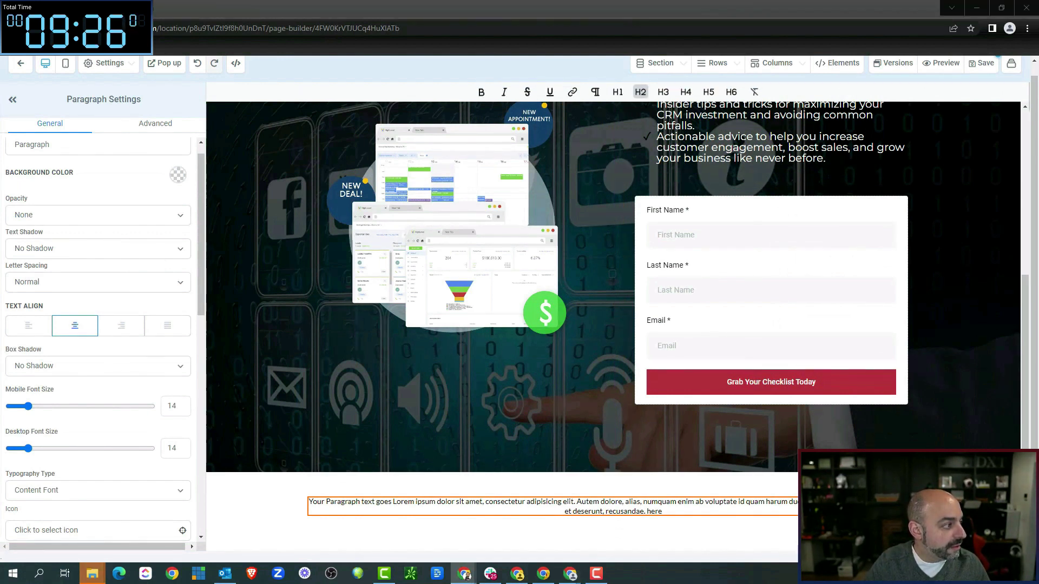
left_click_drag(676, 502, 341, 504)
left_click(685, 513)
key("ctrl+a")
key("ctrl+v")
left_click(683, 485)
key("Return")
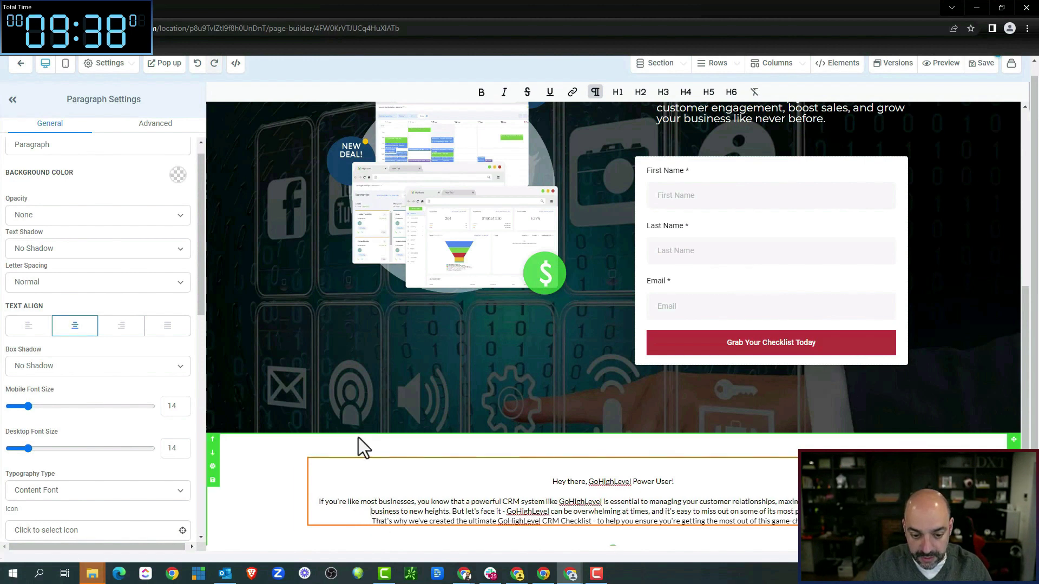
Step: Narrow the one-column row around the closing paragraph to a width of 63
left_click(266, 465)
scroll(87, 449, "down", 2)
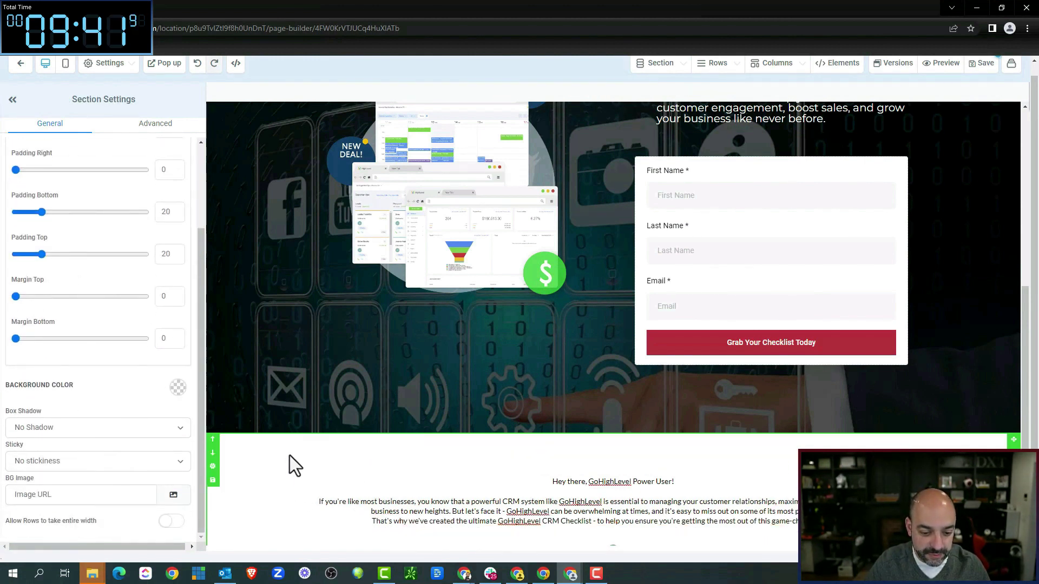
left_click(335, 447)
scroll(124, 514, "down", 1)
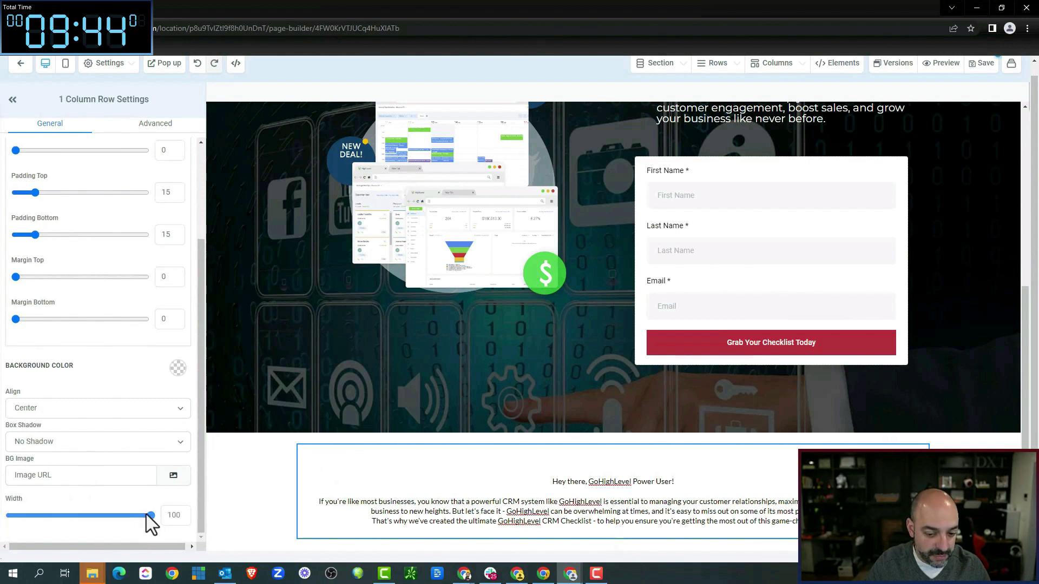
left_click_drag(146, 515, 76, 518)
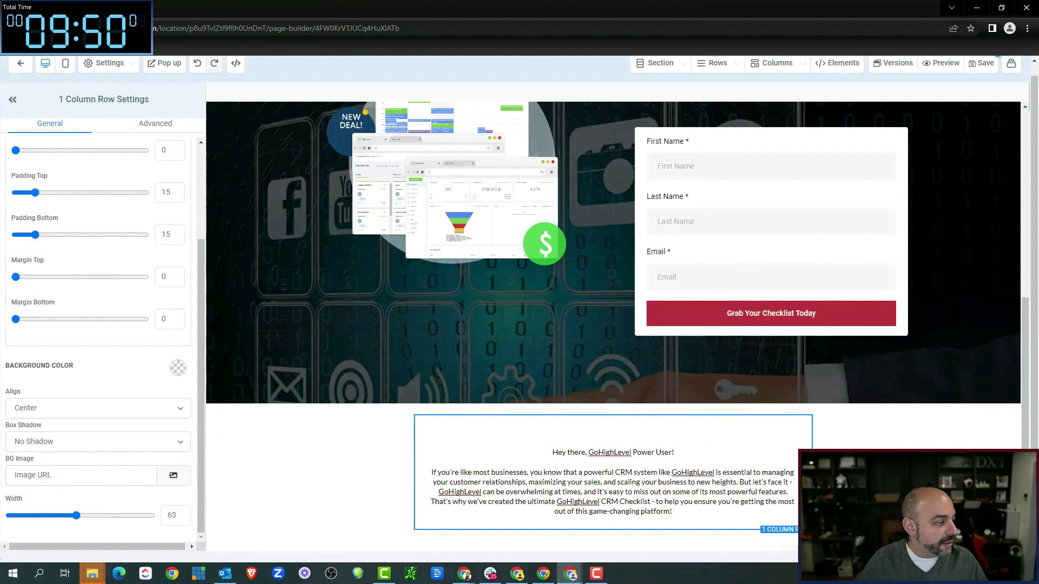
Step: Append the copied "Don't miss out on the chance to supercharge your GoHighLevel CRM experience" text to the paragraph and remove the extra blank lines before it
left_click(464, 573)
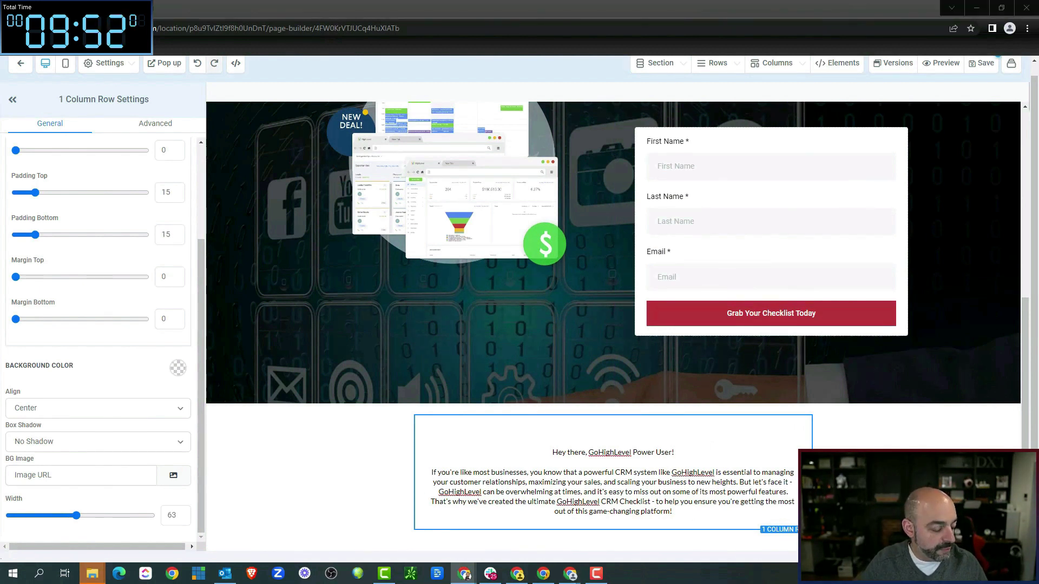
left_click(684, 511)
type("Don't miss out on the chance to supercharge your GoHighLevel CRM experience. Get your FREE Ultimate GoHighLevel CRM Checklist now by simply entering your email address below. You'll receive instant access to the checklist and your bonus \"GoHighLevel Power User Cheat Sheet\"! [EMAIL OPT-IN FORM]")
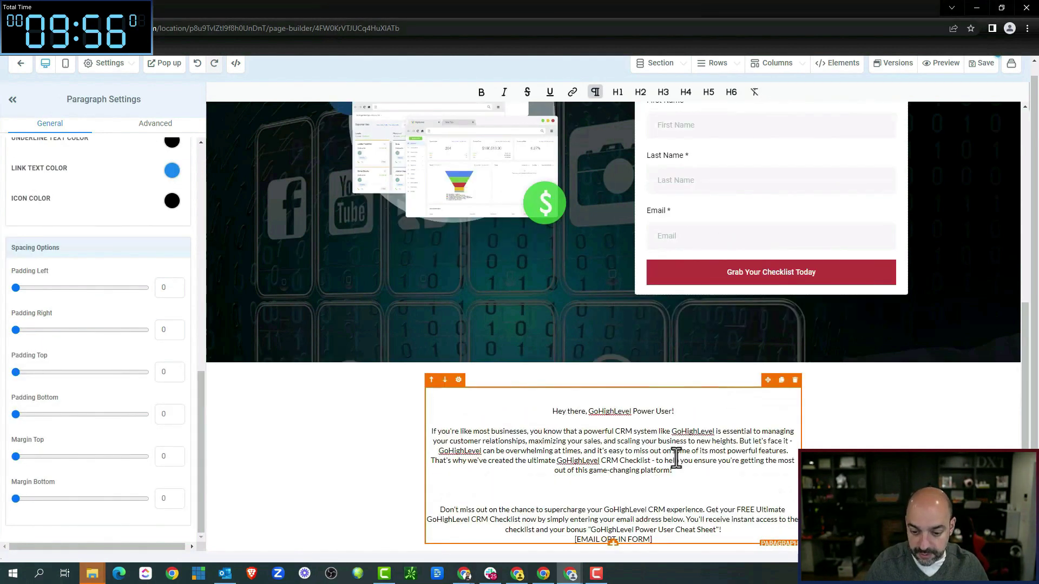
key("BackSpace")
key("BackSpace")
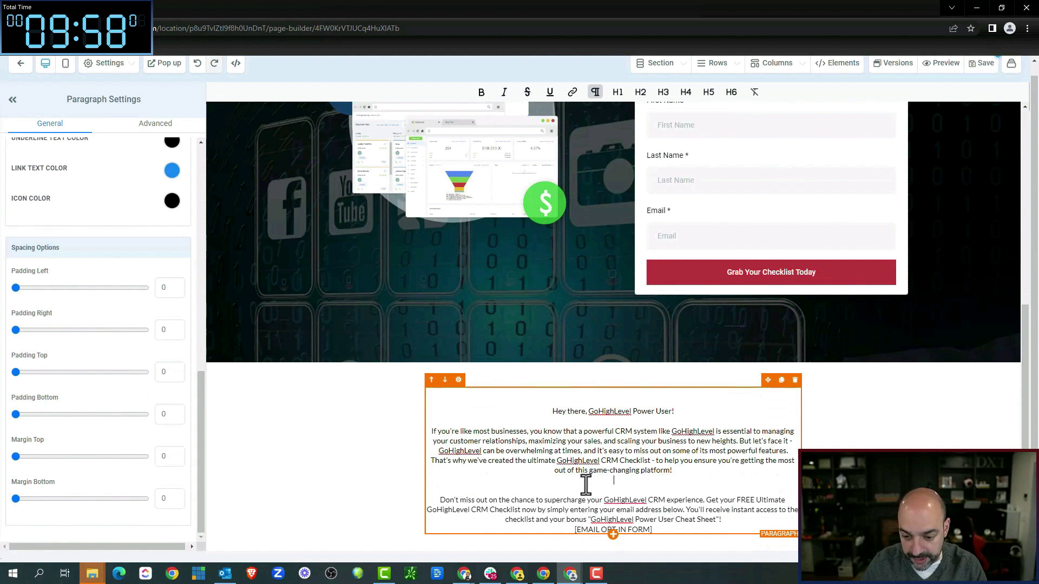
left_click_drag(691, 523, 493, 385)
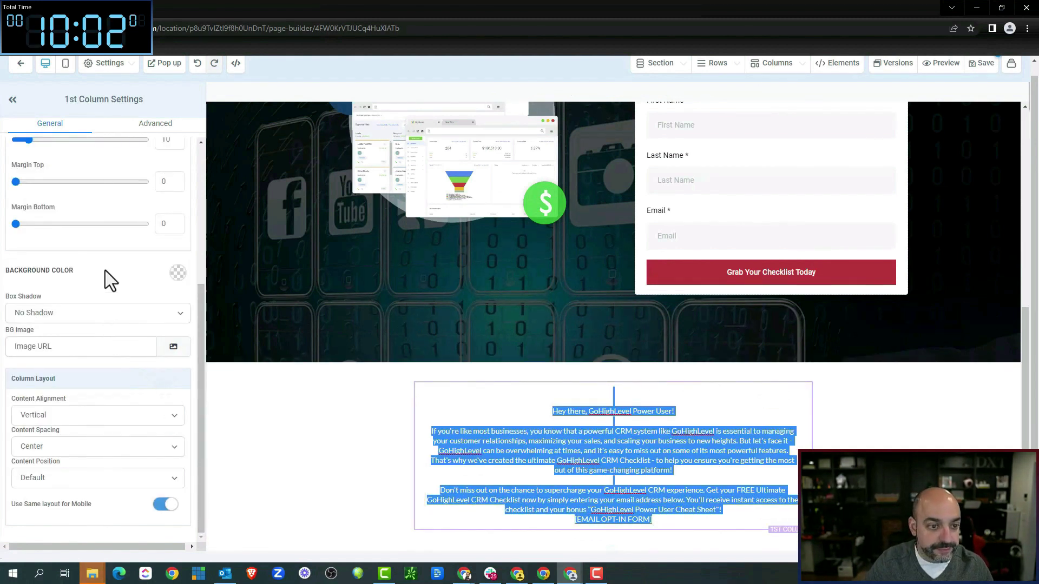
scroll(105, 271, "up", 4)
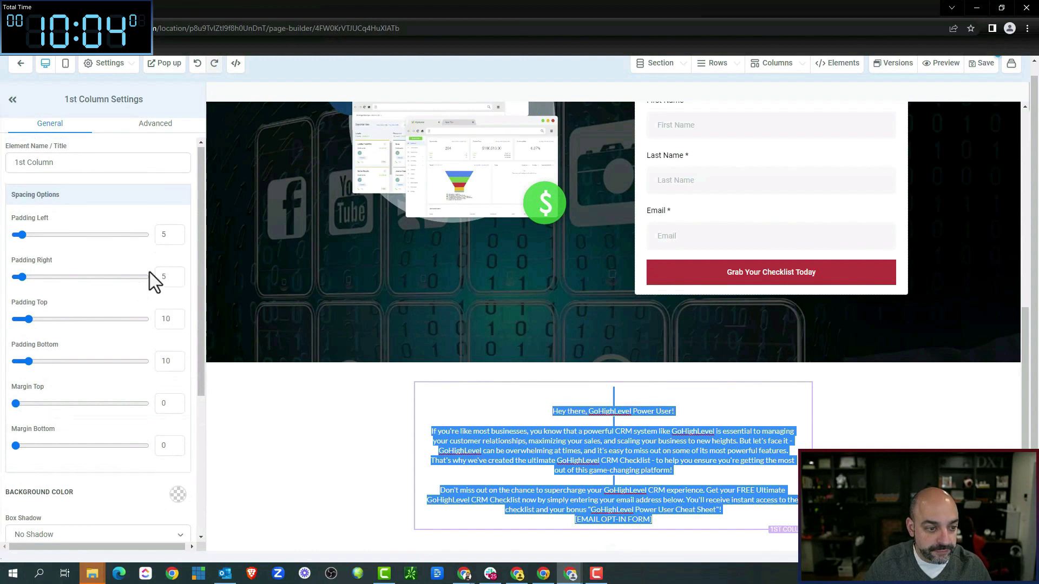
scroll(153, 281, "down", 4)
scroll(115, 304, "up", 4)
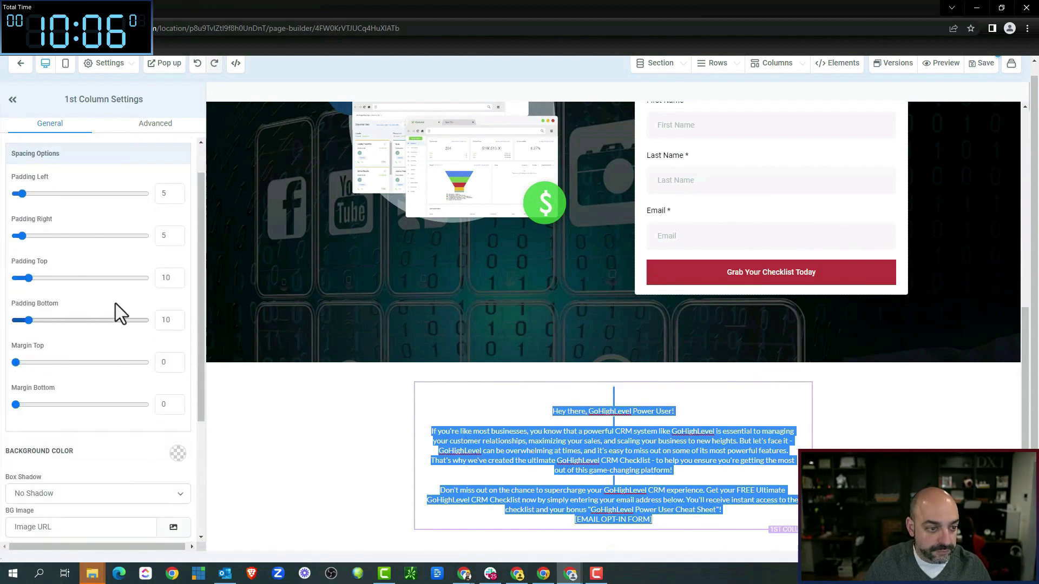
scroll(110, 314, "down", 4)
left_click(329, 417)
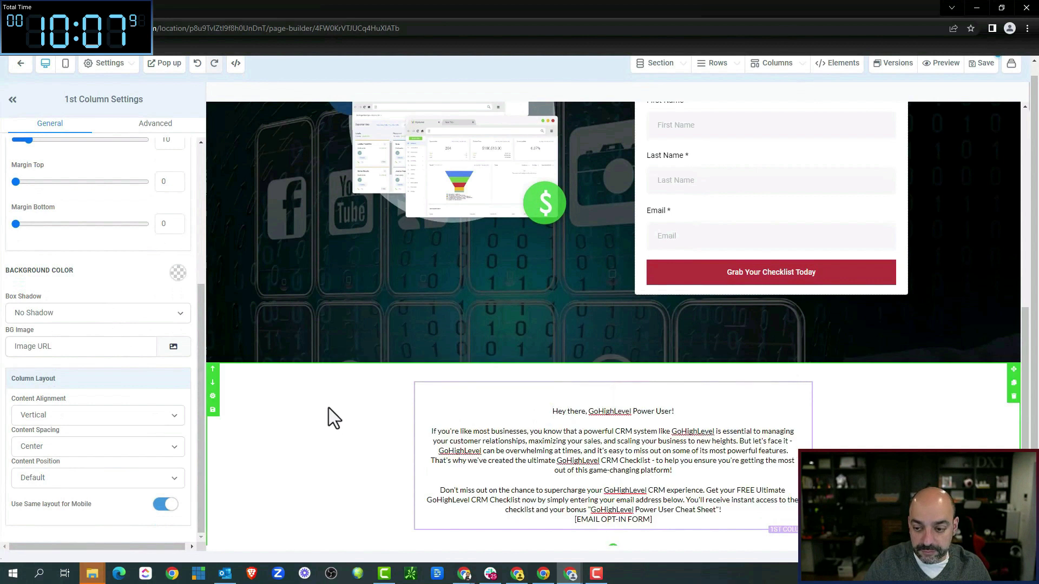
Step: Set the closing paragraph's desktop font size to 22 and its mobile font size to 16
left_click(657, 436)
scroll(105, 361, "up", 6)
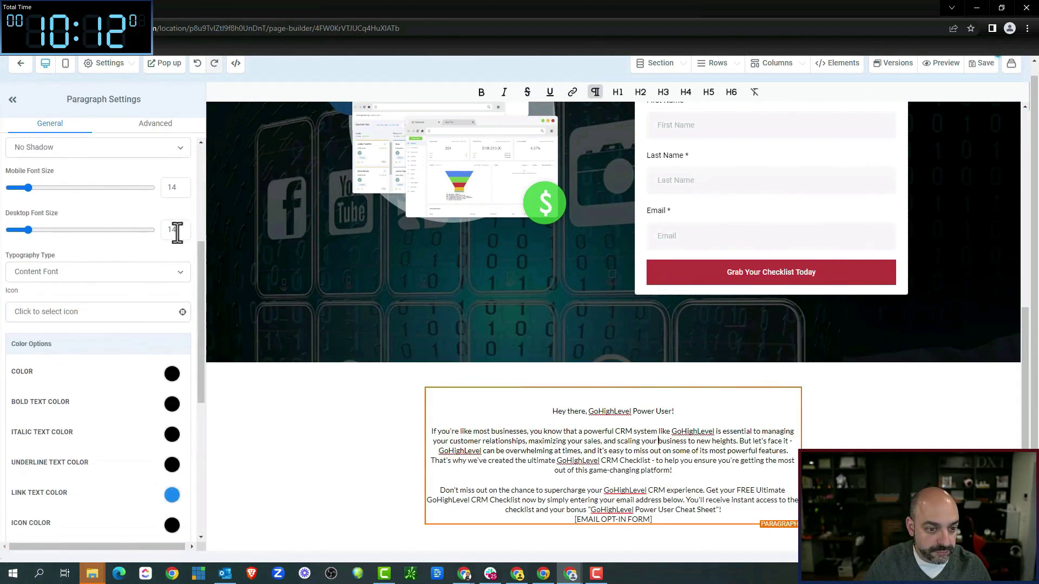
type("22")
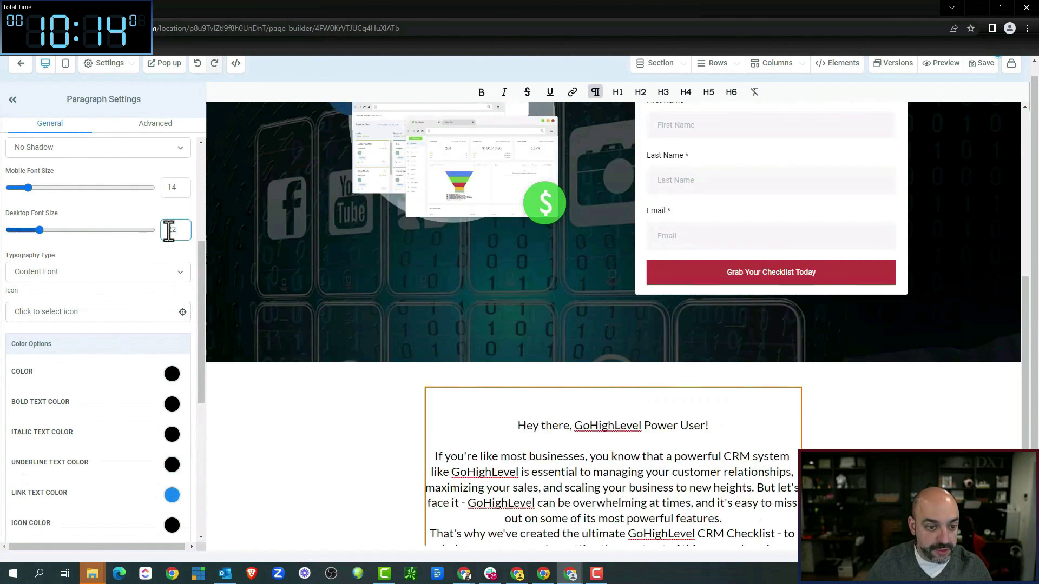
double_click(172, 187)
type("16")
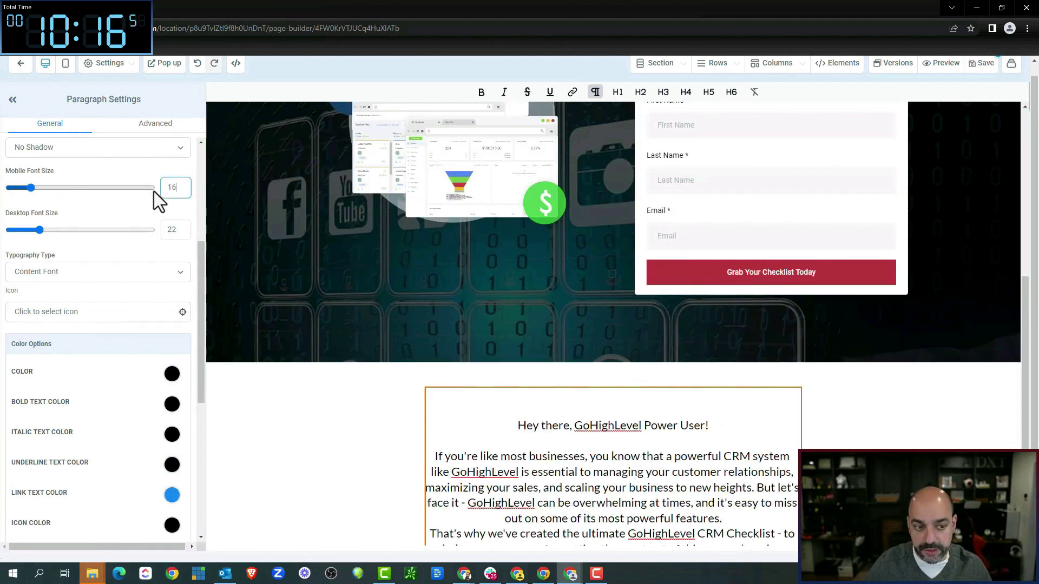
Step: Add another section below the closing paragraph with a one-column row containing a paragraph element
scroll(589, 220, "down", 1)
scroll(587, 216, "down", 2)
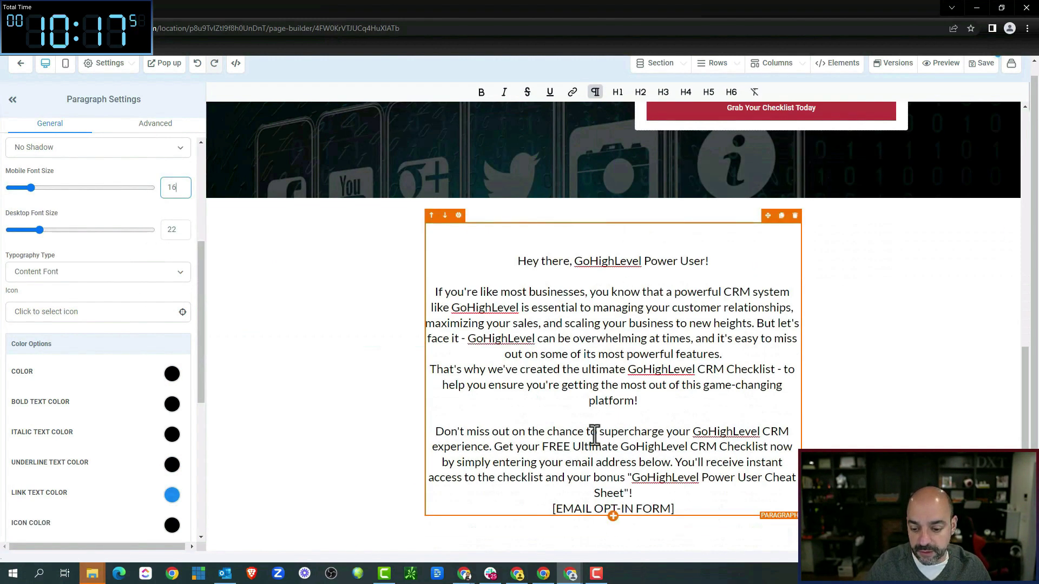
left_click(613, 541)
left_click_drag(806, 136, 635, 544)
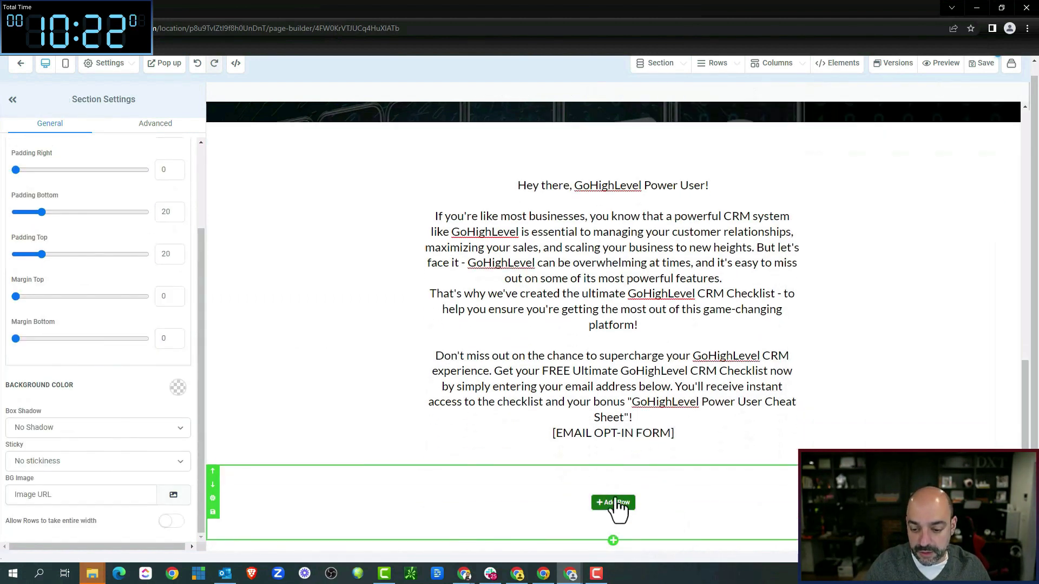
left_click(611, 501)
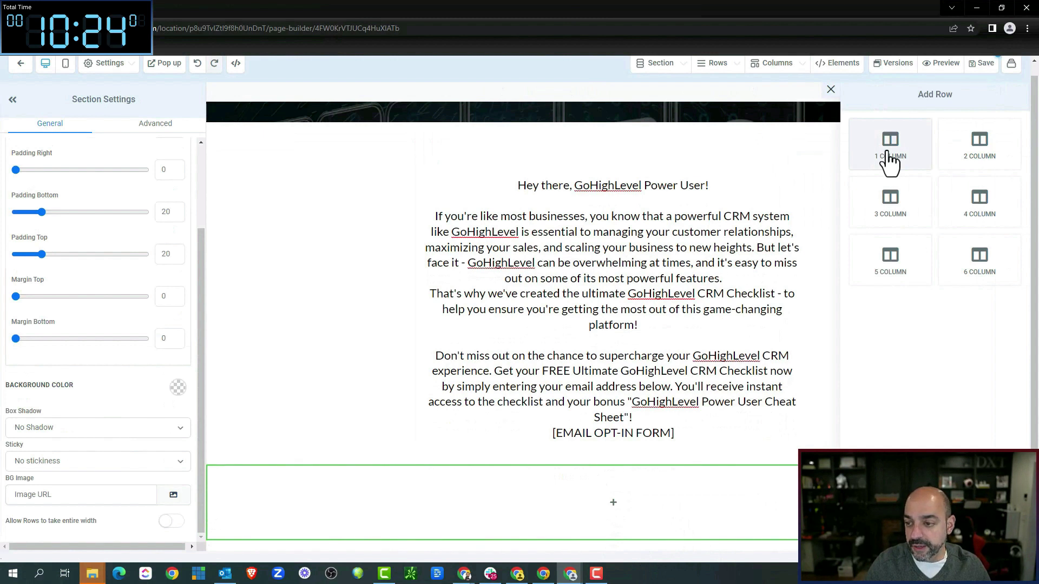
left_click(889, 161)
left_click(613, 491)
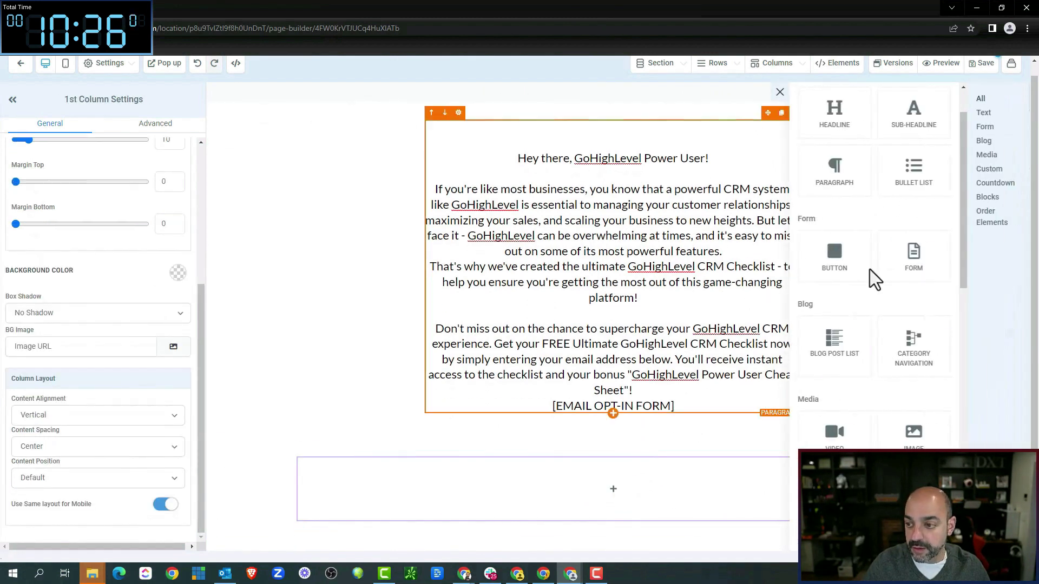
left_click(844, 178)
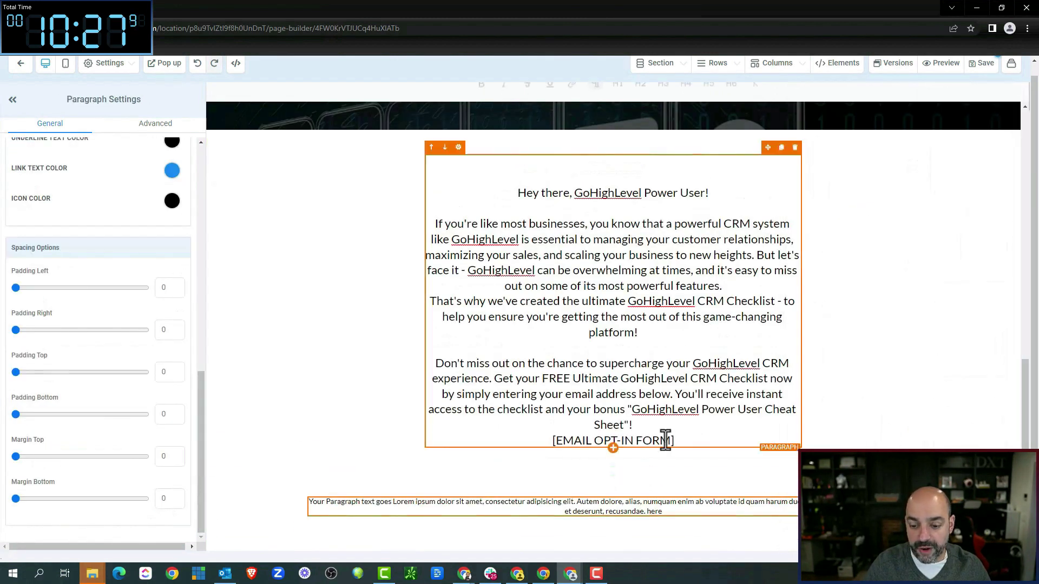
Step: Replace the new paragraph's placeholder text with the footer line "Automated Marketer 2023 | Privacy & Terms"
left_click_drag(681, 504, 293, 505)
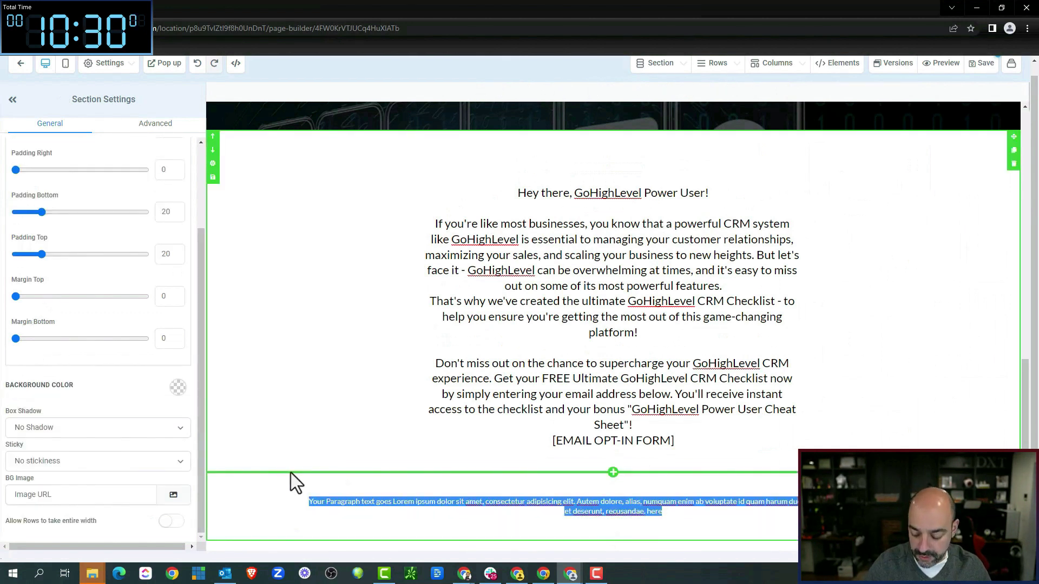
type("Autoamt")
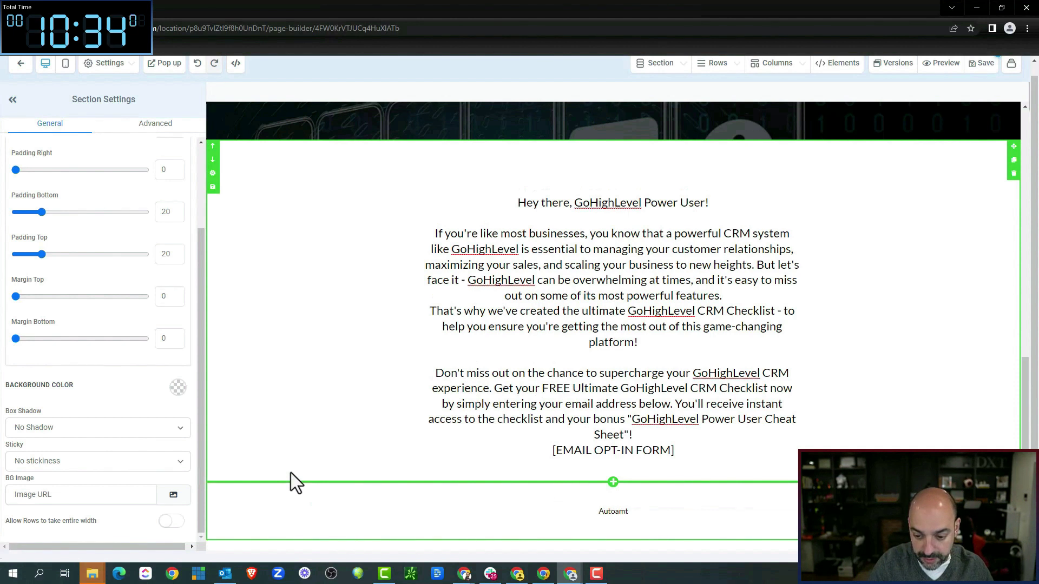
key("BackSpace")
key("BackSpace")
key("BackSpace")
type("mated Marketer 2023")
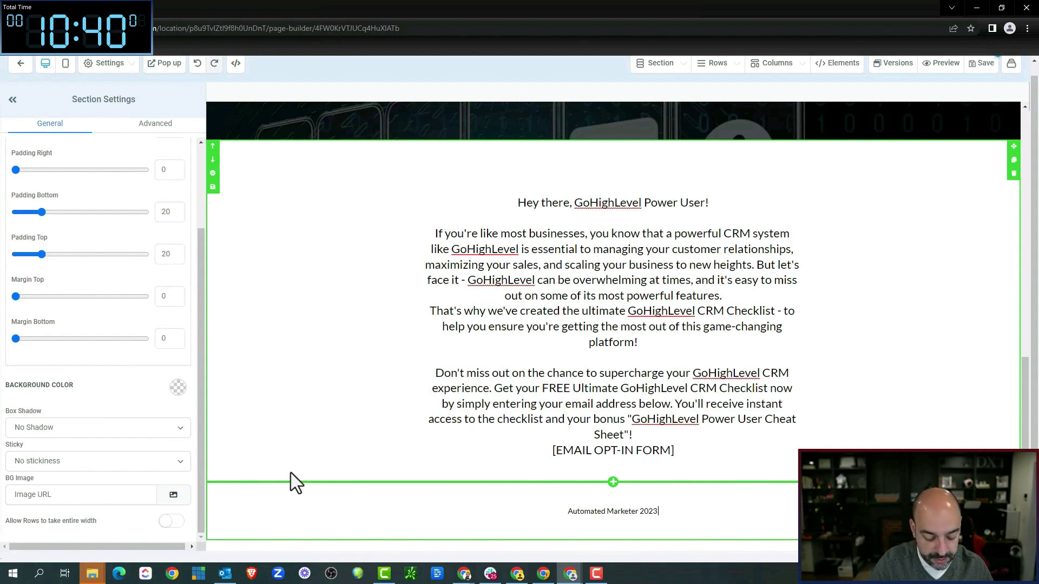
type(" | Priv")
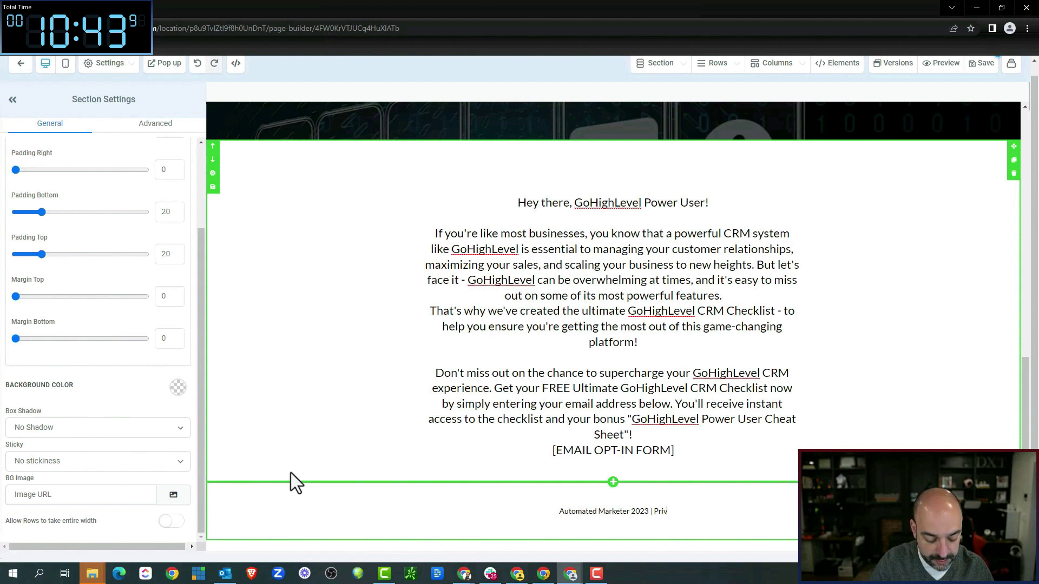
type("acy & Te")
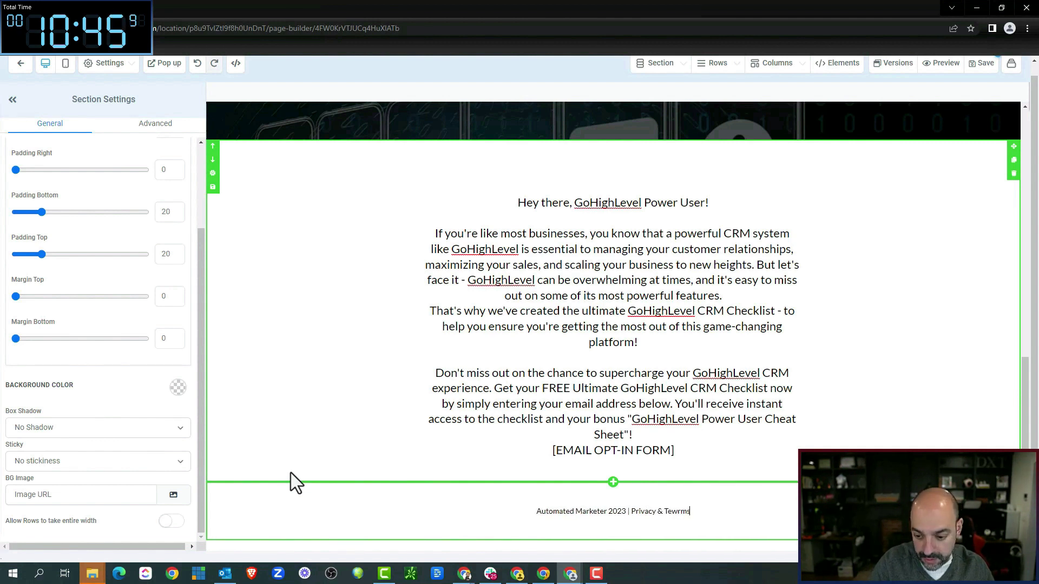
type("rms")
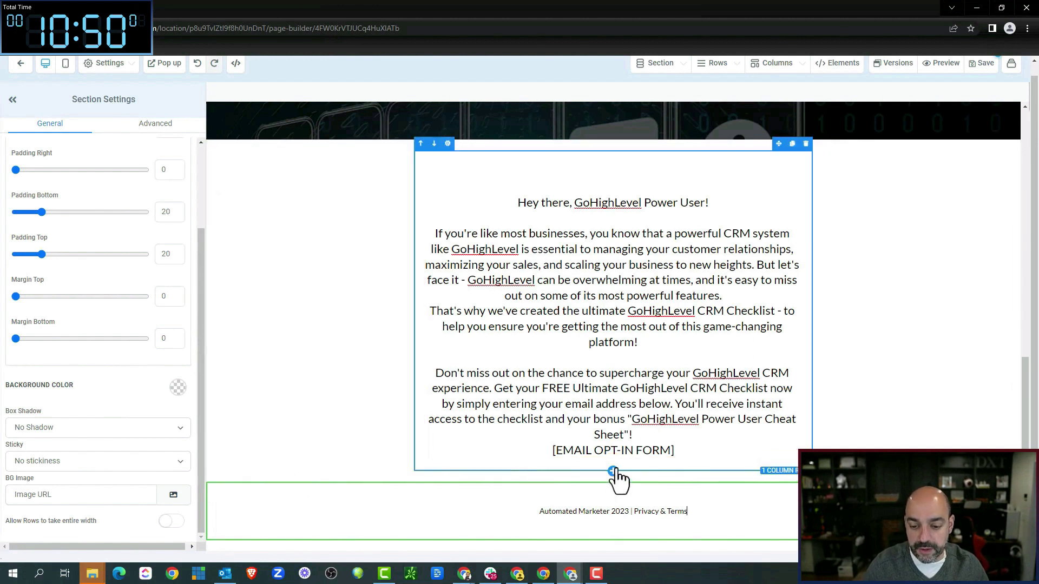
Step: Delete the "[EMAIL OPT-IN FORM]" placeholder from the end of the closing paragraph
left_click(681, 447)
left_click_drag(681, 447, 546, 454)
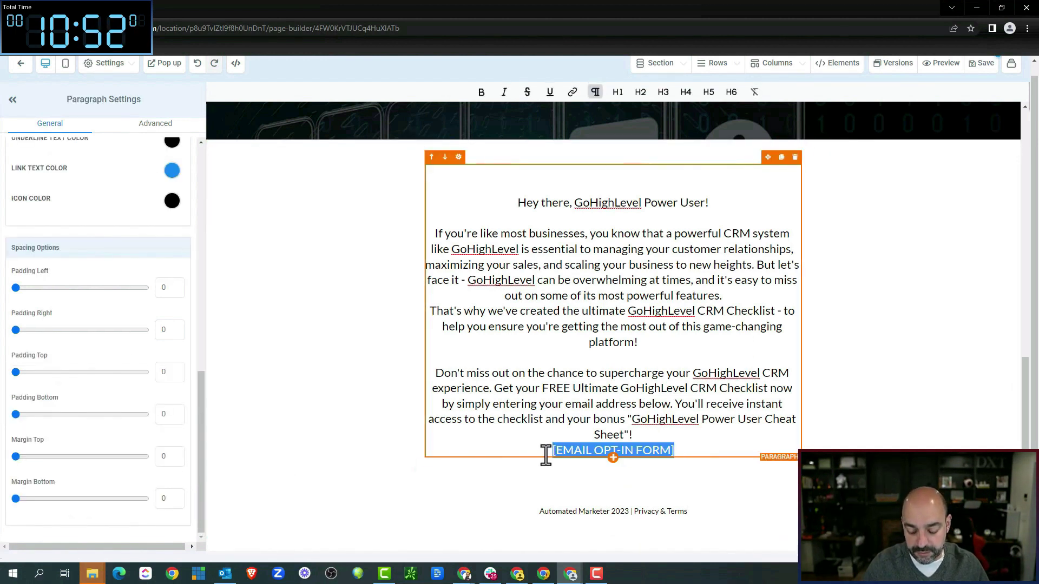
key("BackSpace")
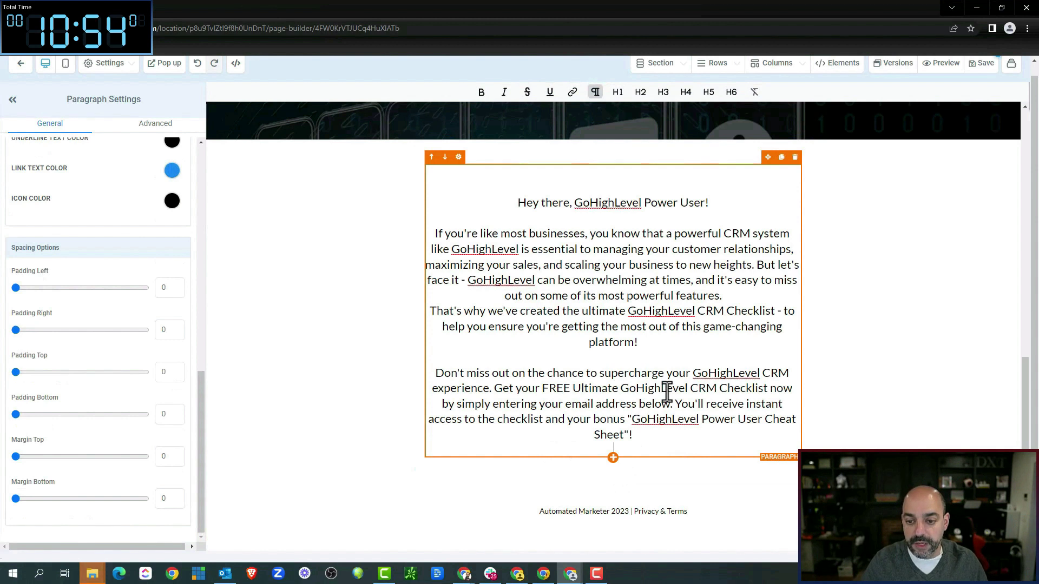
Step: Set the icon color of the checklist bullet list in the second column to red
scroll(603, 317, "up", 10)
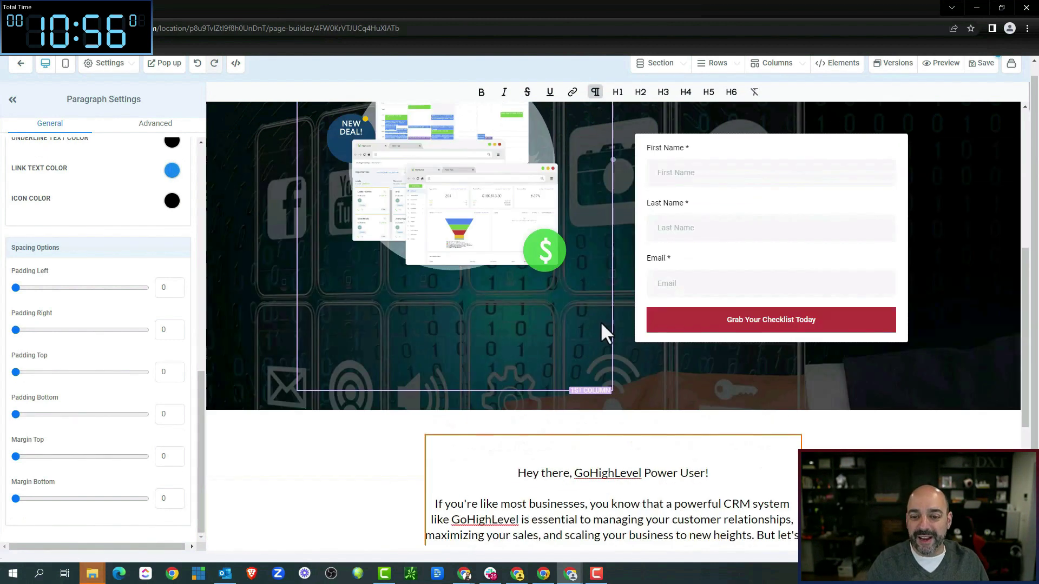
scroll(606, 313, "up", 3)
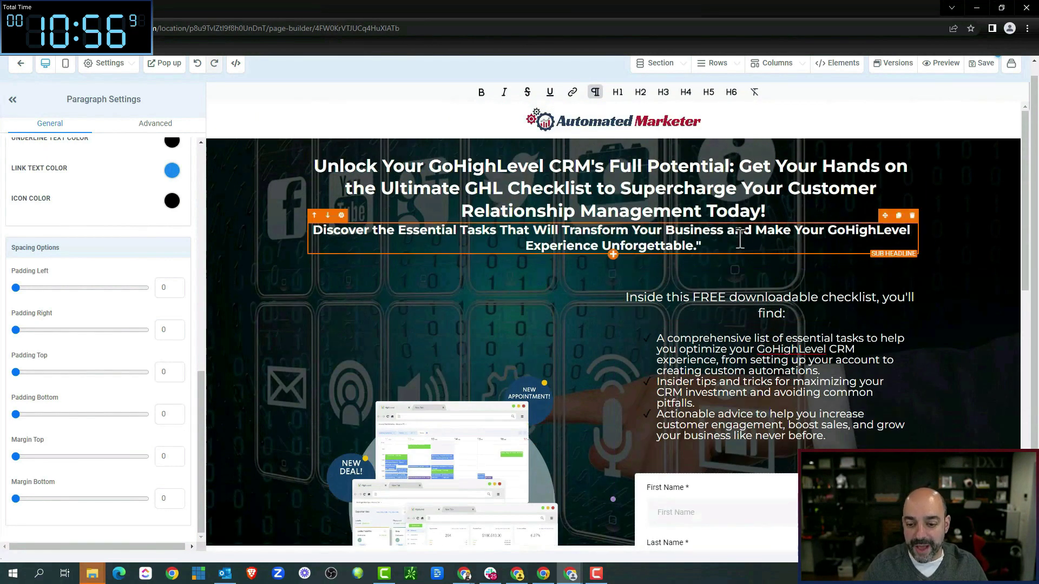
left_click(714, 355)
scroll(173, 296, "up", 4)
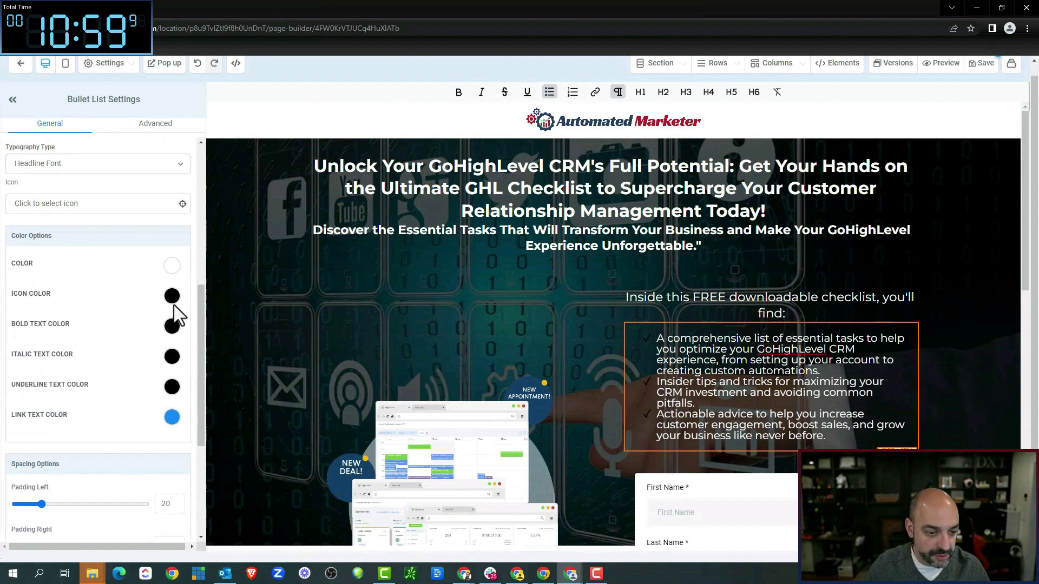
left_click(174, 305)
left_click(125, 321)
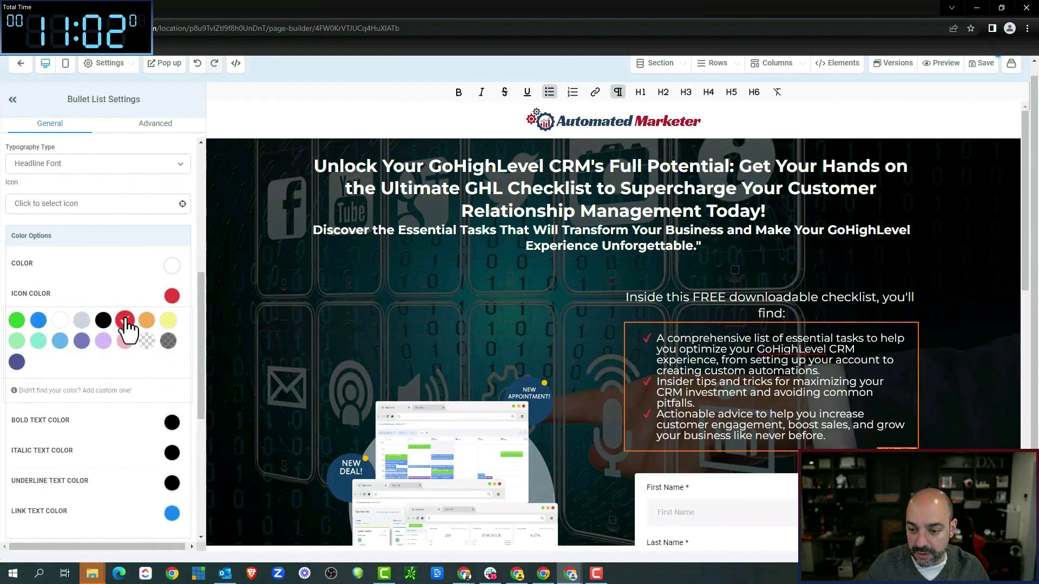
Step: Set the background color of the footer section to black
scroll(758, 303, "down", 5)
scroll(343, 343, "down", 5)
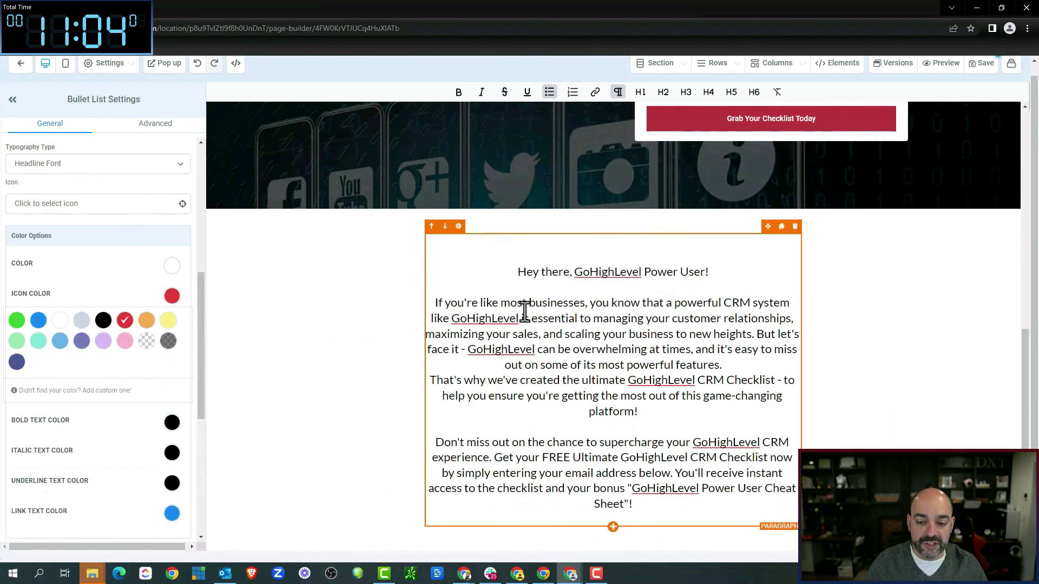
scroll(524, 311, "down", 1)
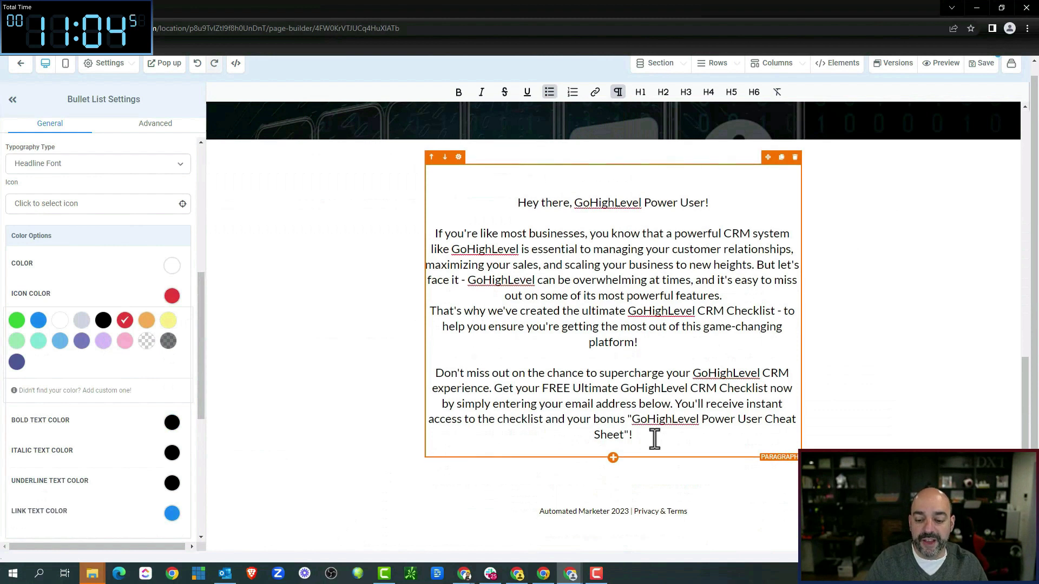
left_click(244, 495)
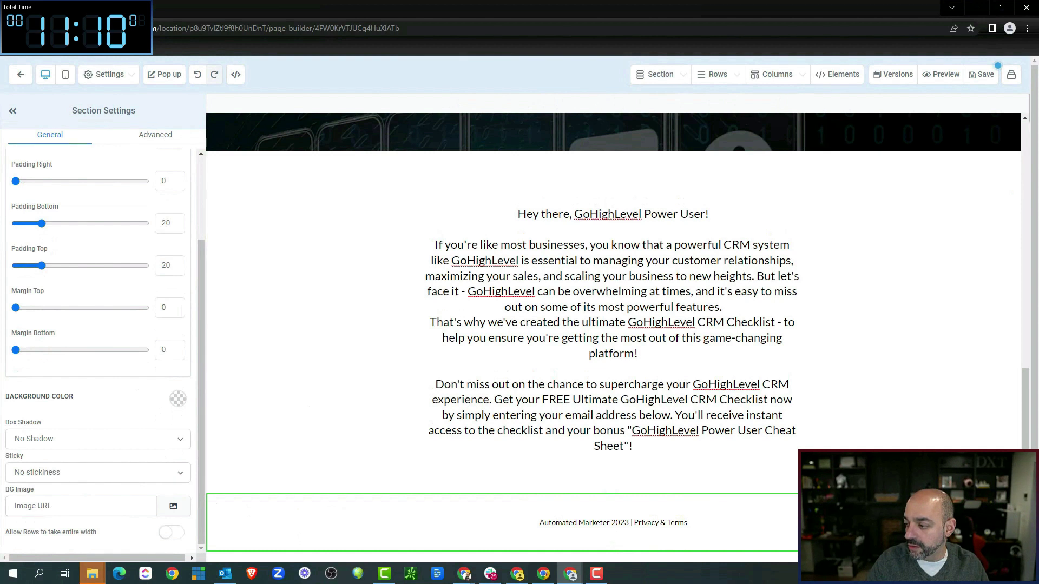
left_click(178, 400)
left_click(97, 423)
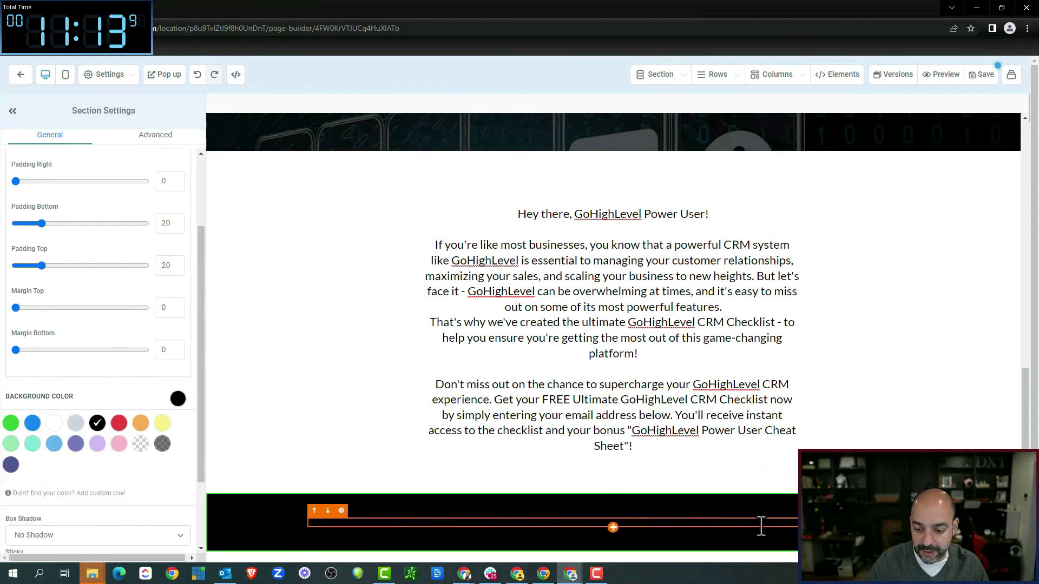
Step: Set the text color of the footer paragraph "Automated Marketer 2023 | Privacy & Terms" to white
left_click(610, 527)
double_click(610, 527)
scroll(104, 314, "up", 3)
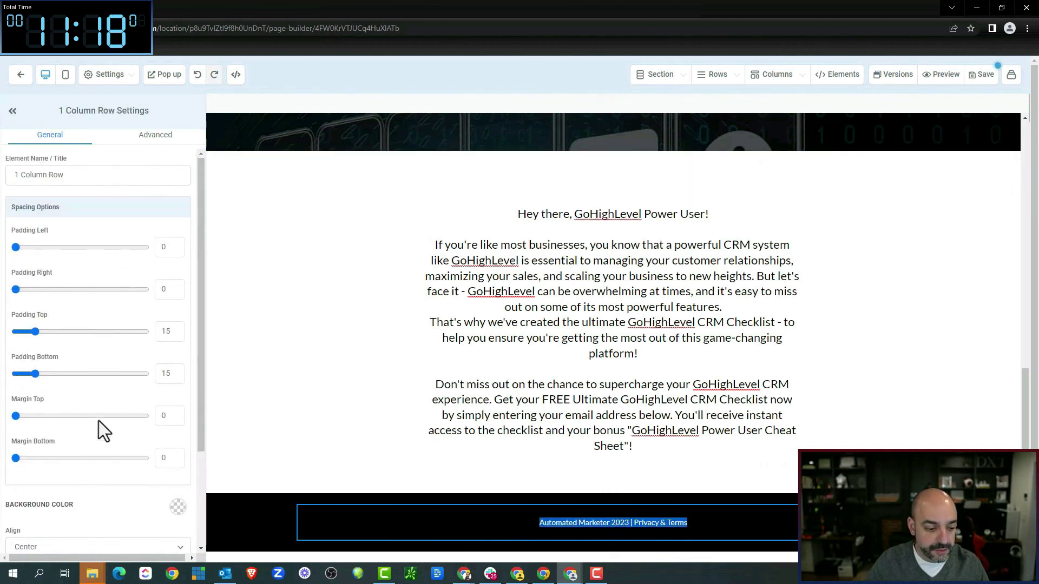
scroll(119, 403, "down", 3)
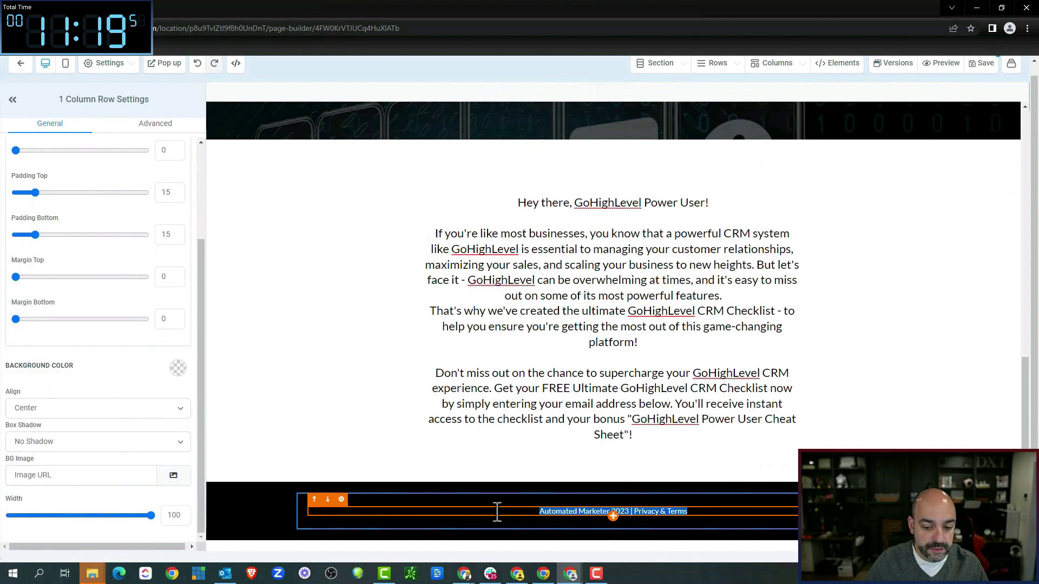
left_click(570, 514)
scroll(156, 320, "up", 4)
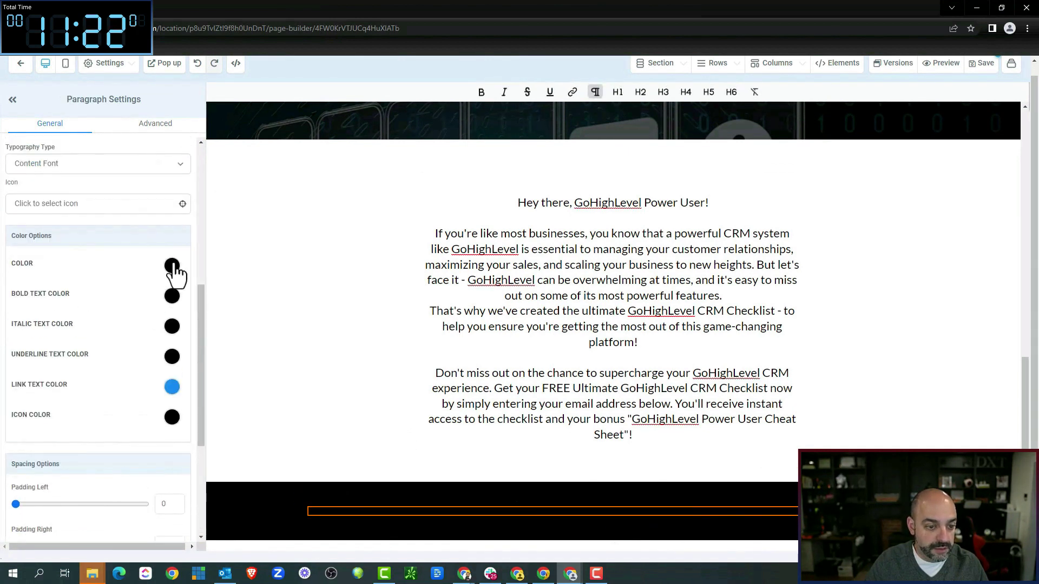
left_click(172, 265)
left_click(60, 290)
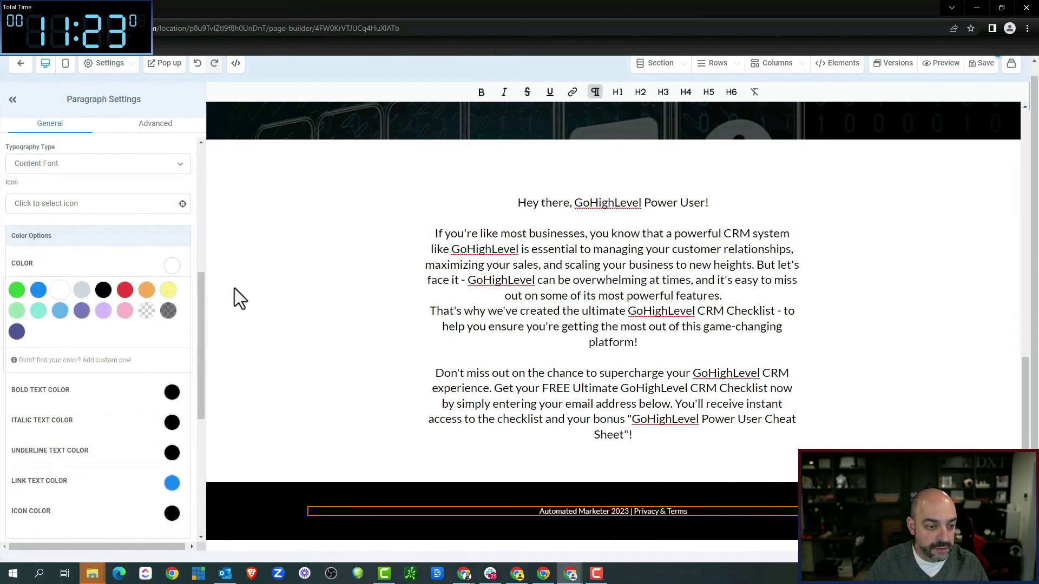
Step: Review the page from the headline down to the footer and save it
left_click(866, 297)
scroll(877, 287, "up", 10)
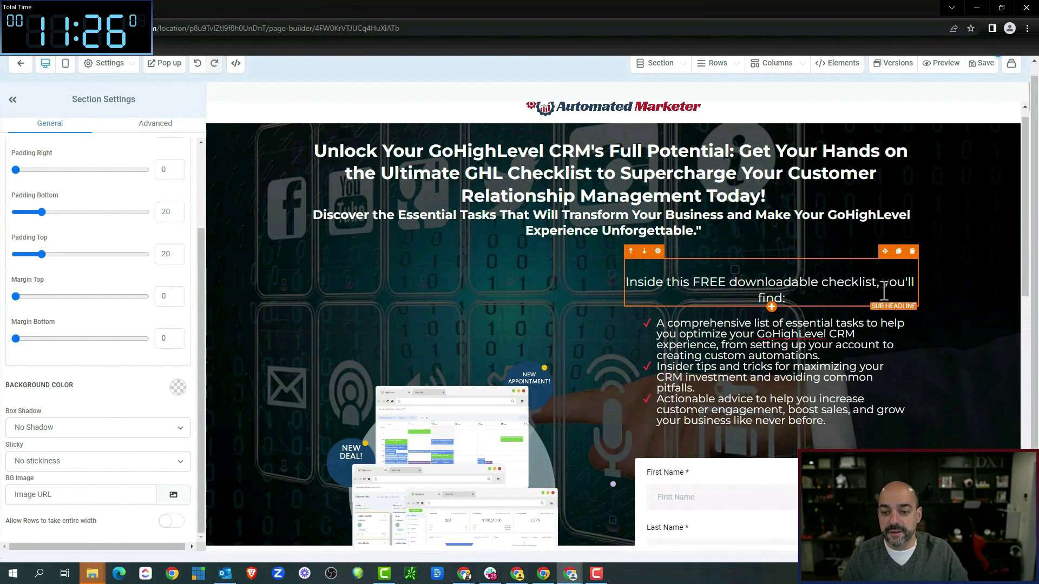
scroll(865, 282, "down", 10)
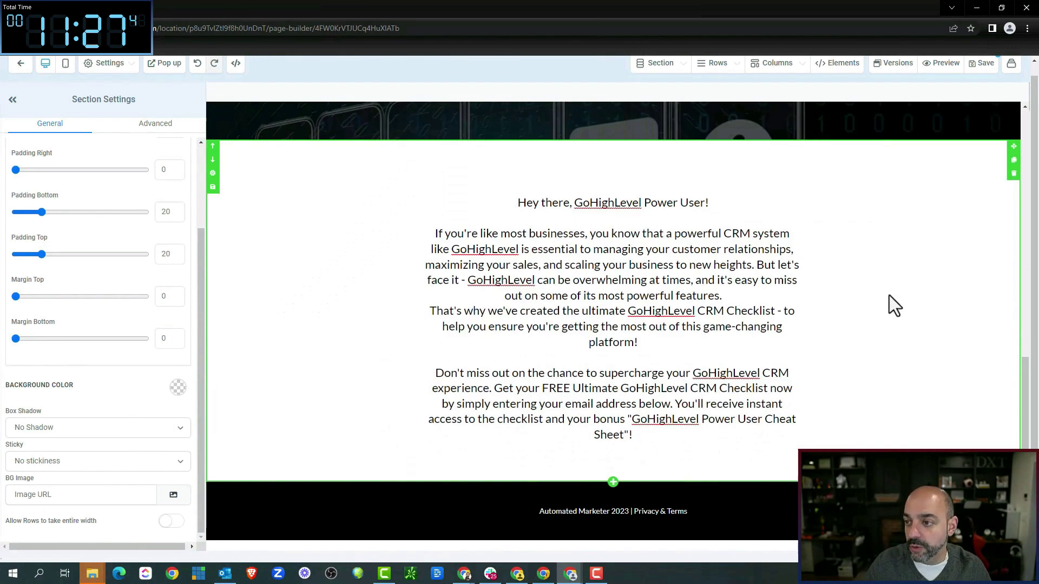
left_click(984, 65)
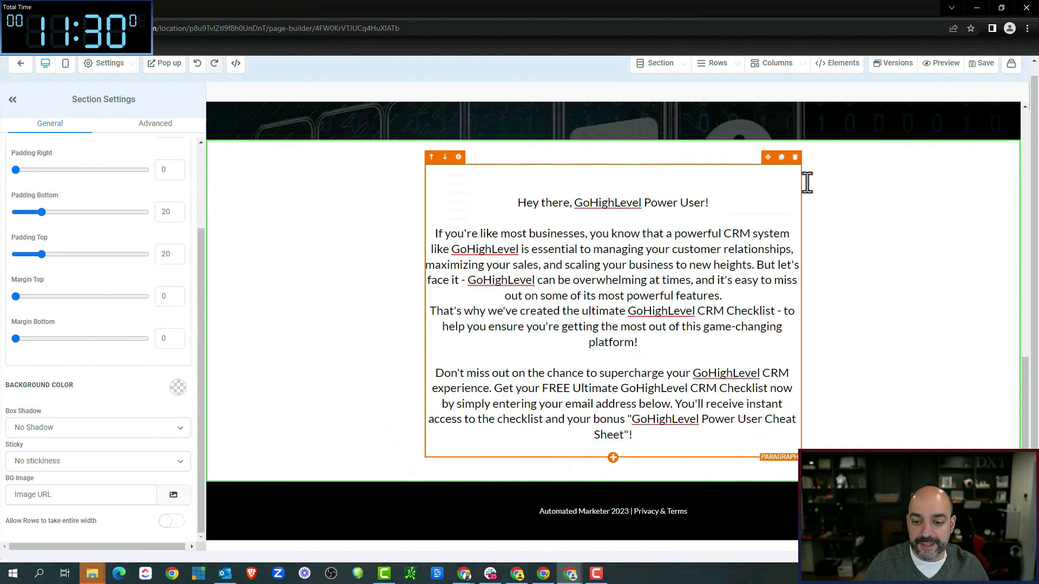
Step: Return to the funnel's steps and clone the Gohighlevel Lead Magnet step within the same funnel
scroll(807, 217, "up", 5)
scroll(271, 232, "down", 4)
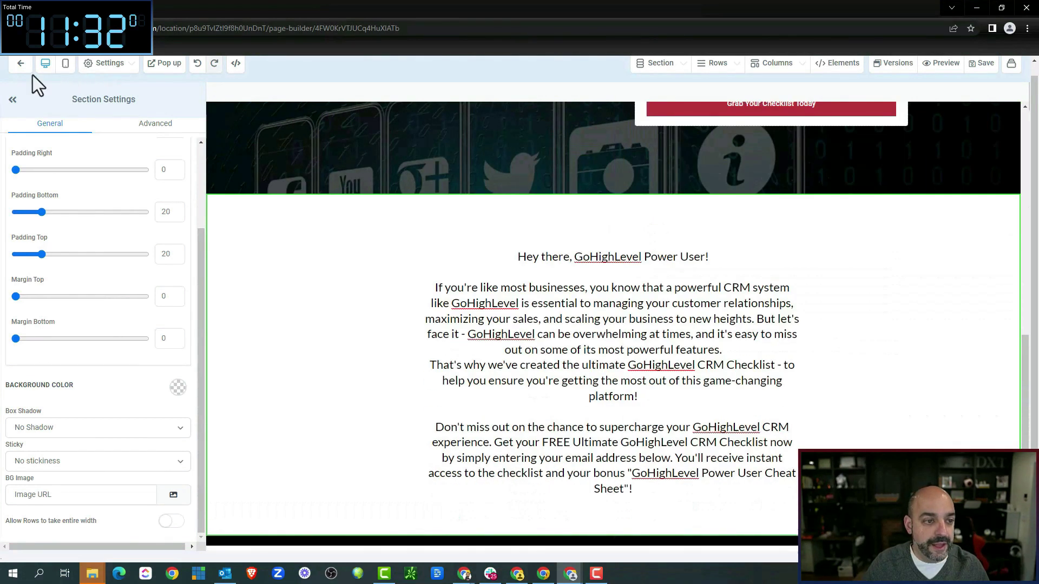
left_click(19, 67)
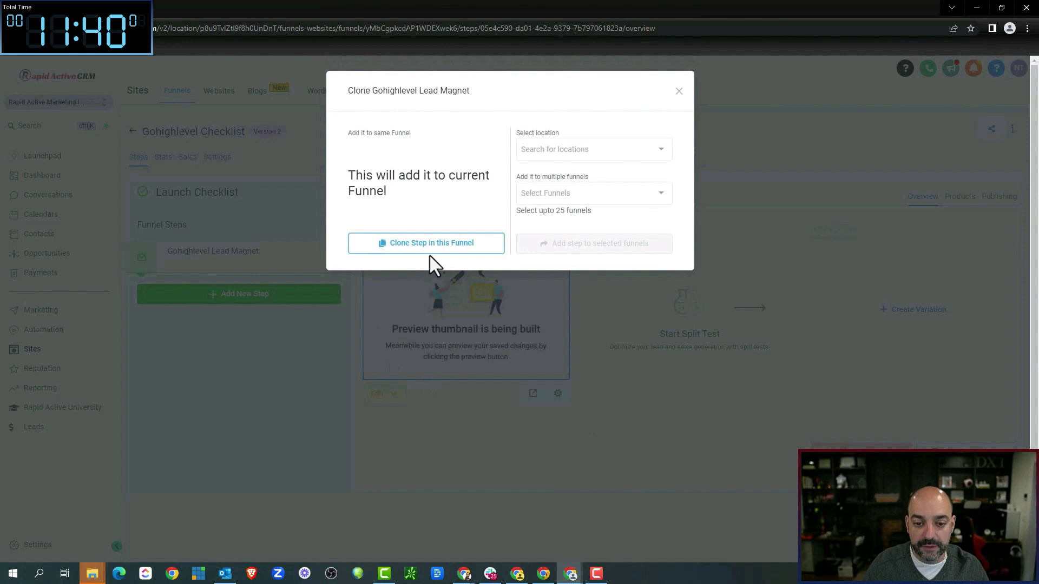
left_click(430, 248)
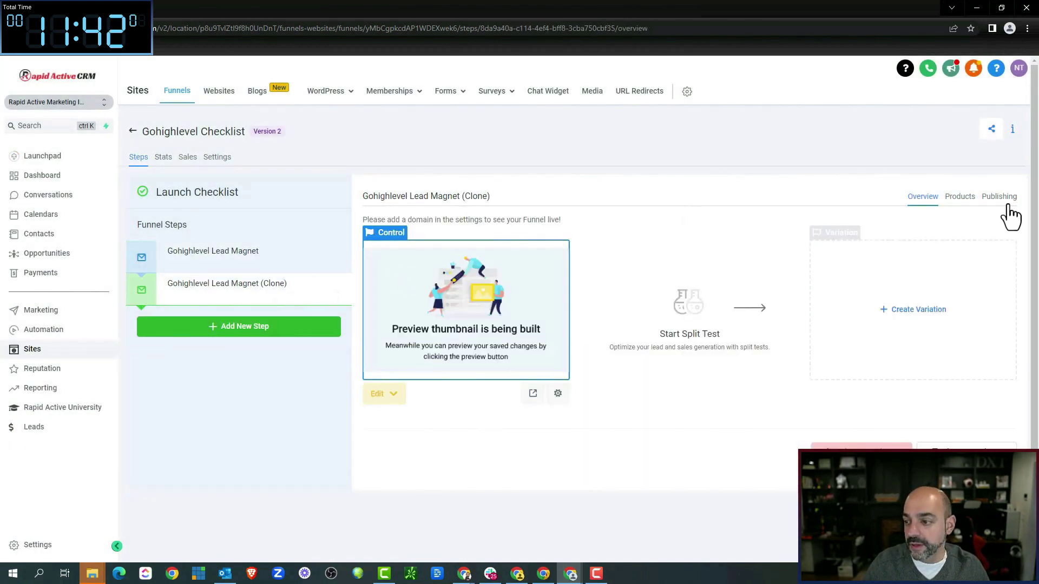
Step: Rename the cloned step "Gohighlevel Lead Magnet TY", edit the numeric ending of its path, and update the step
left_click(1001, 198)
left_click_drag(676, 247, 648, 248)
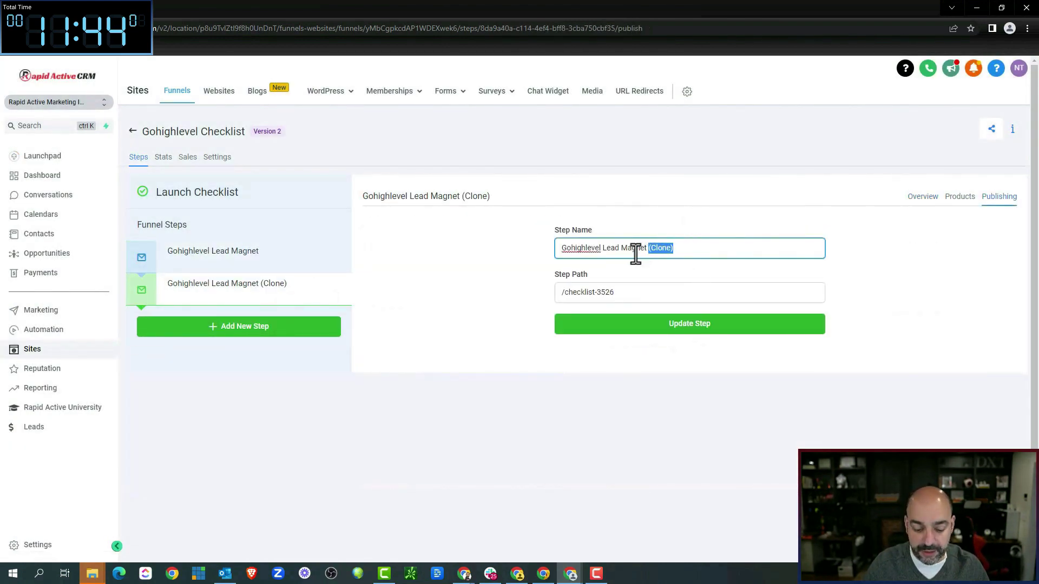
type("THY")
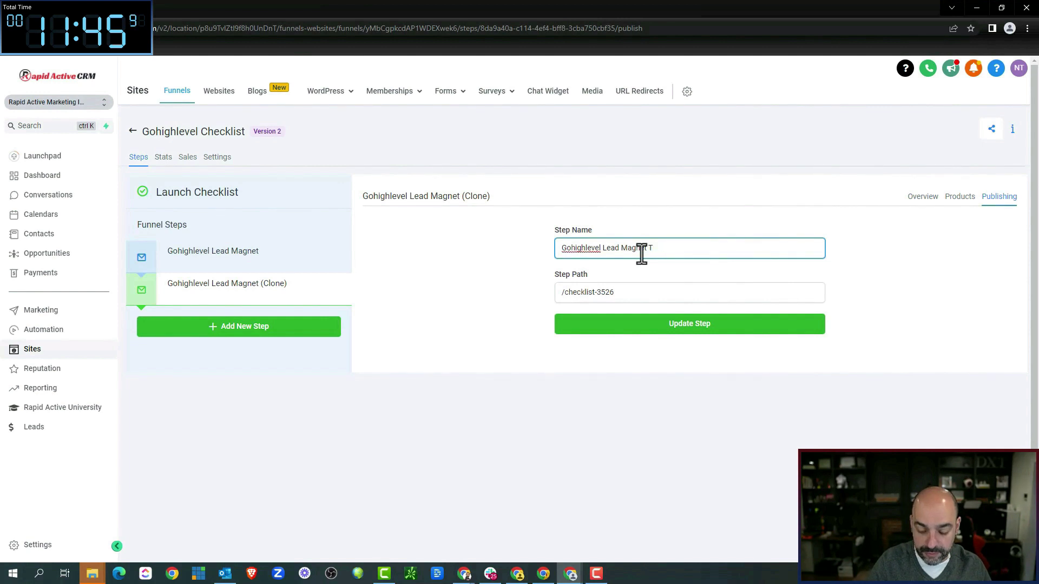
left_click_drag(617, 293, 595, 292)
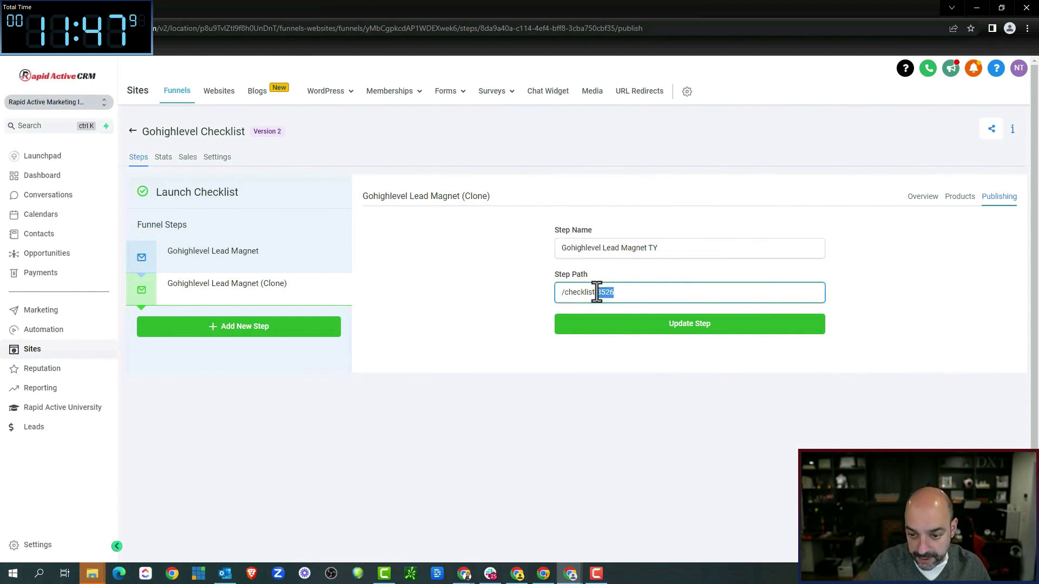
left_click(684, 325)
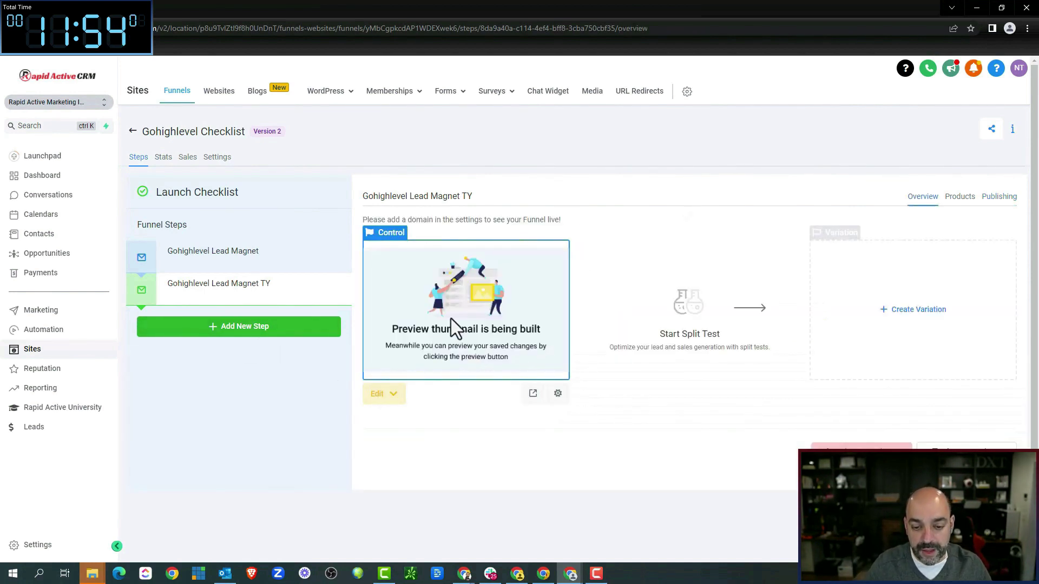
Step: In the TY step's page, delete the two-column row with the image, checklist and form, and the closing paragraph section
left_click(379, 396)
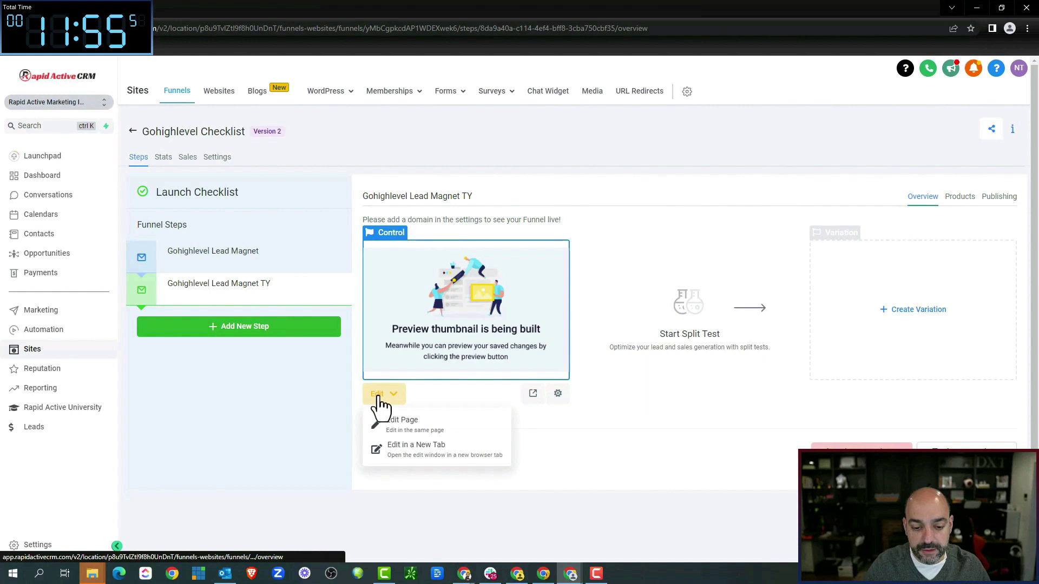
left_click(403, 427)
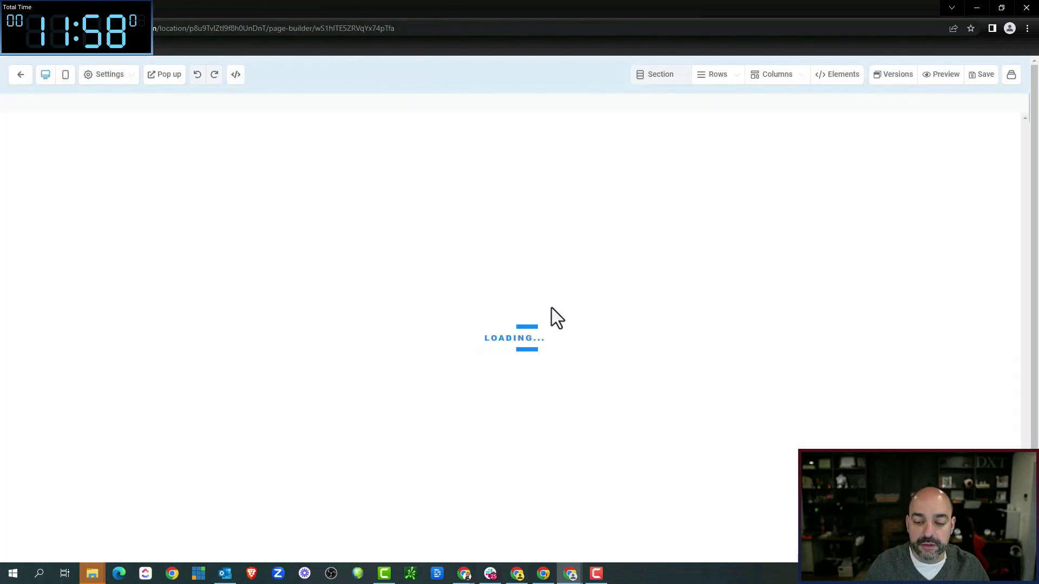
scroll(557, 313, "down", 3)
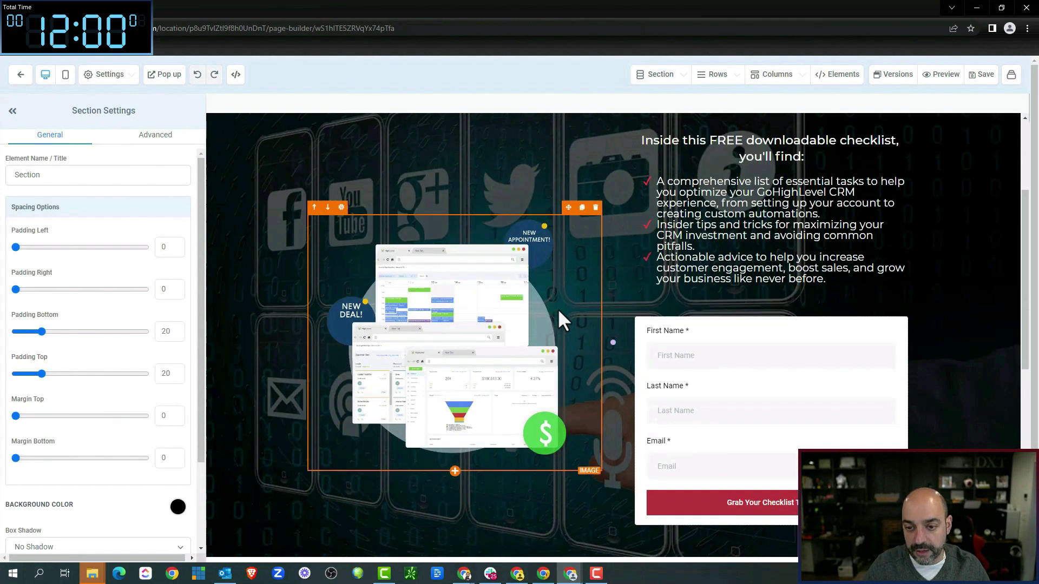
scroll(557, 308, "up", 3)
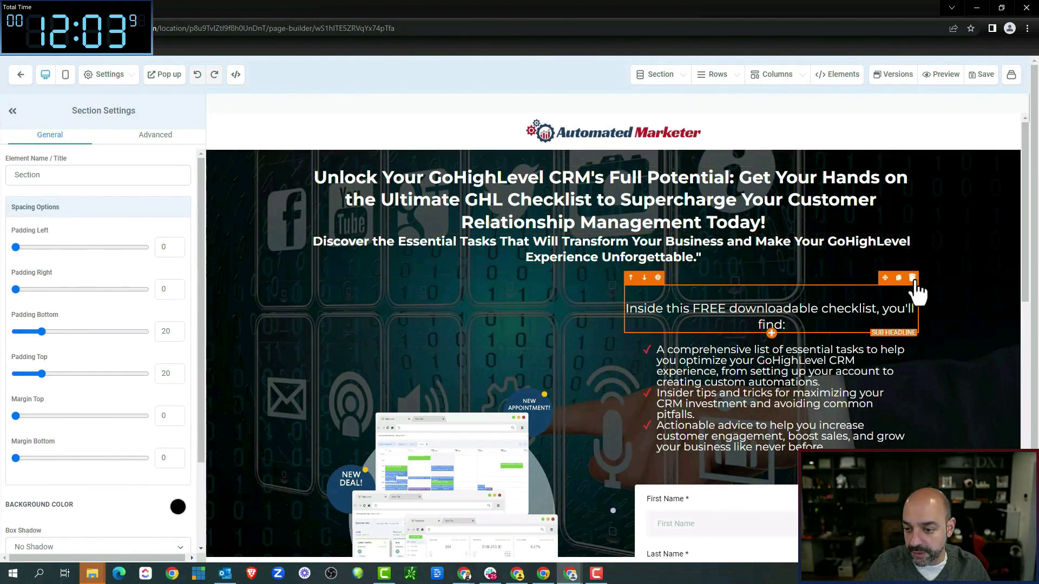
left_click(914, 280)
left_click(922, 266)
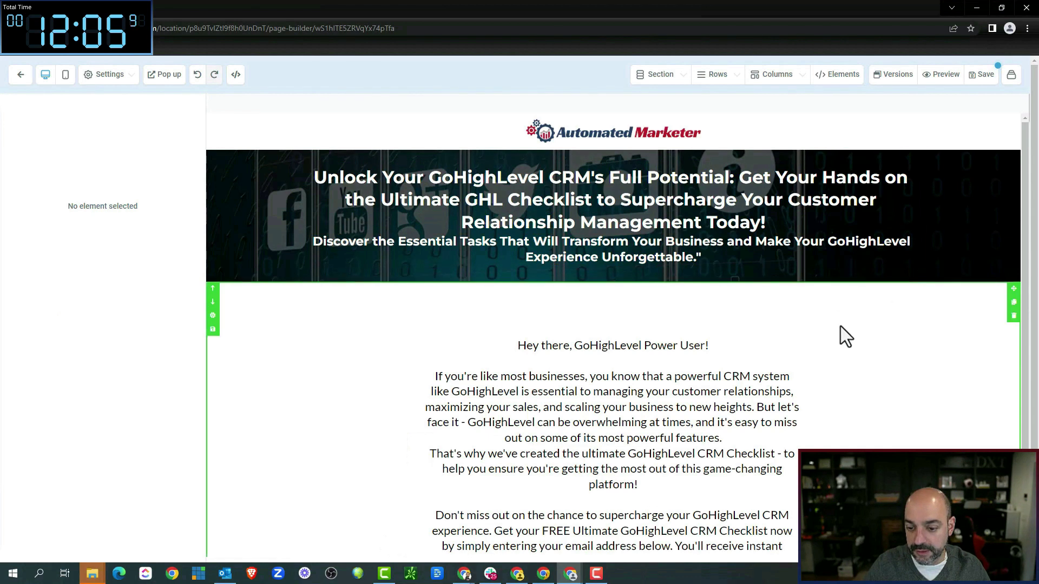
left_click(1013, 316)
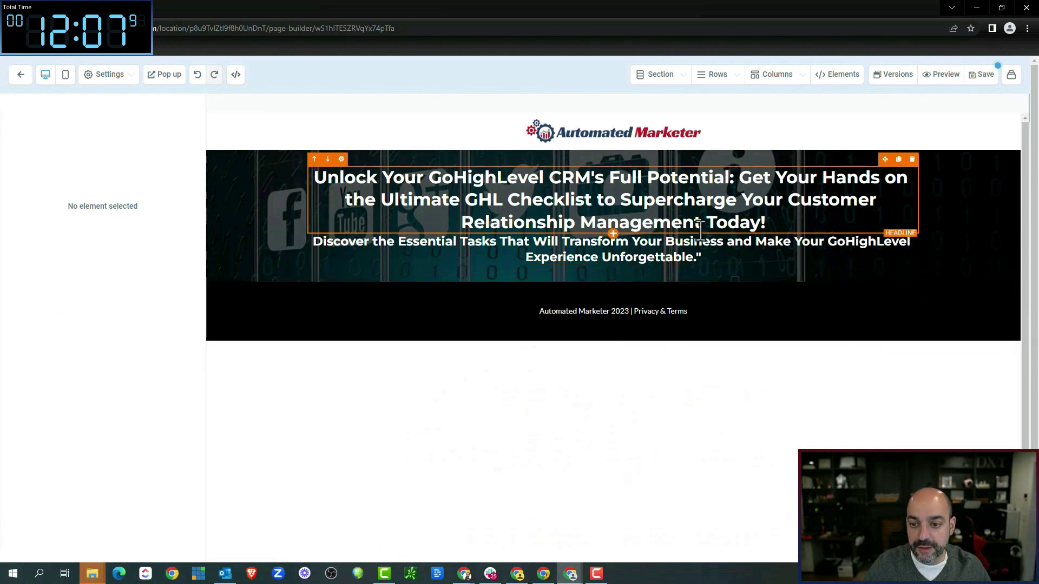
Step: Clear the text of the "Discover the Essential Tasks" sub-headline and delete the element
left_click_drag(701, 258, 413, 177)
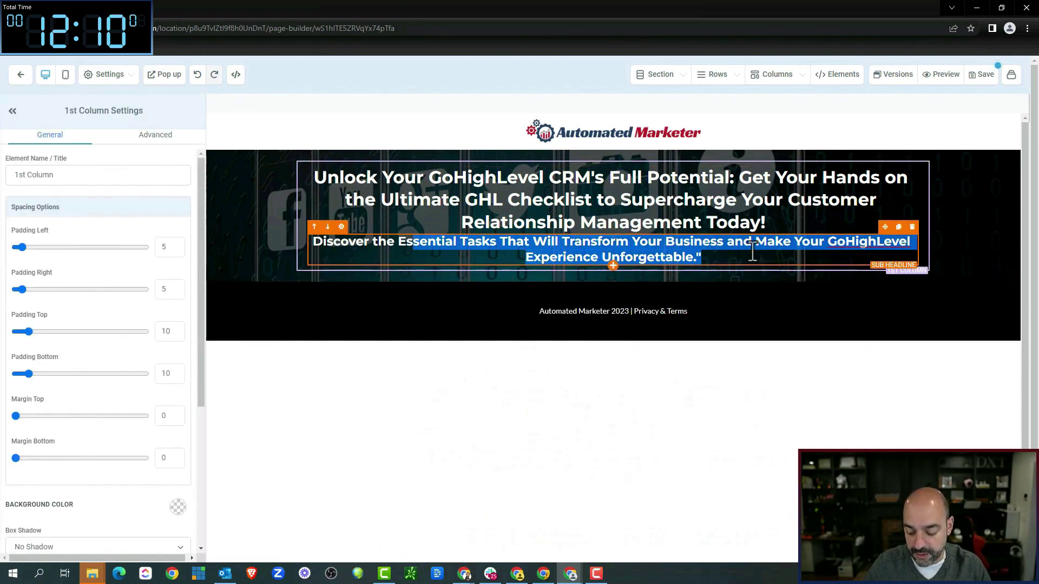
key("BackSpace")
key("BackSpace")
key("BackSpace")
key("BackSpace")
key("BackSpace")
key("BackSpace")
key("BackSpace")
key("BackSpace")
key("BackSpace")
key("BackSpace")
key("BackSpace")
key("BackSpace")
key("BackSpace")
key("BackSpace")
key("BackSpace")
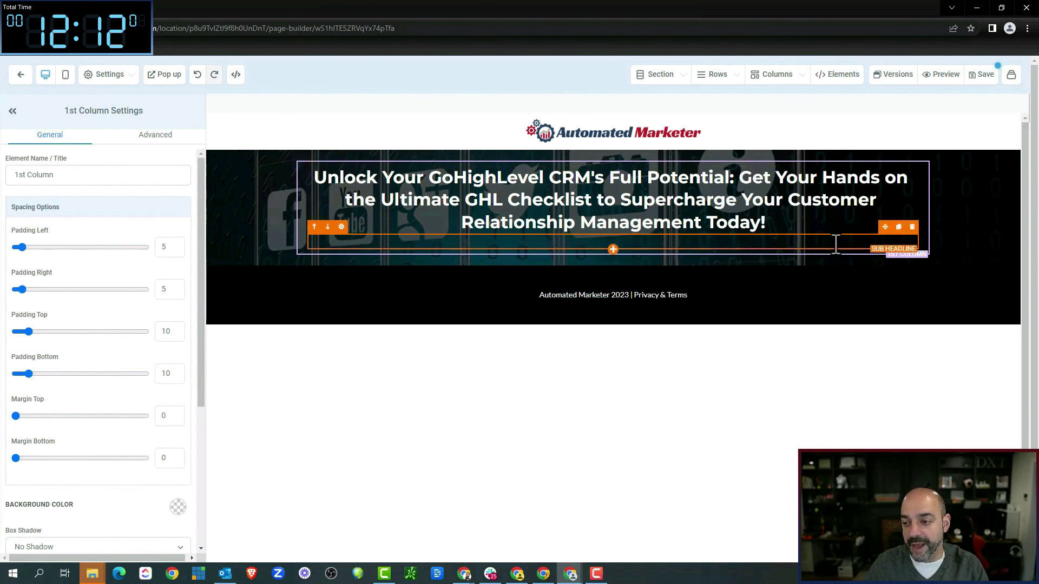
left_click(911, 227)
Step: Replace the headline text with "Thank You your lead Magnet is on its way", correcting the spelling of "Magnet"
left_click_drag(760, 231, 311, 174)
type("Thank yo")
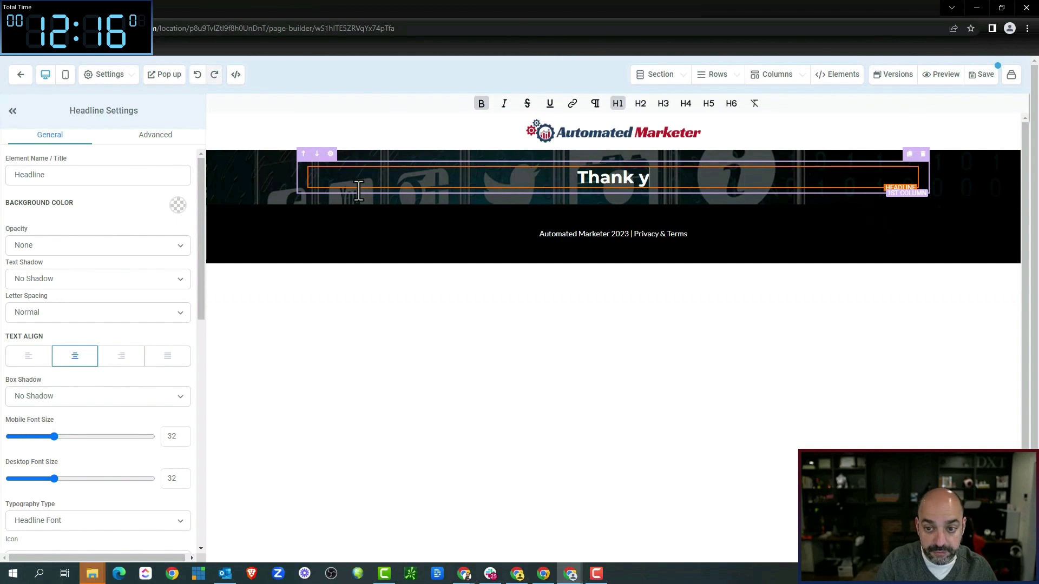
key("BackSpace")
key("BackSpace")
type("You")
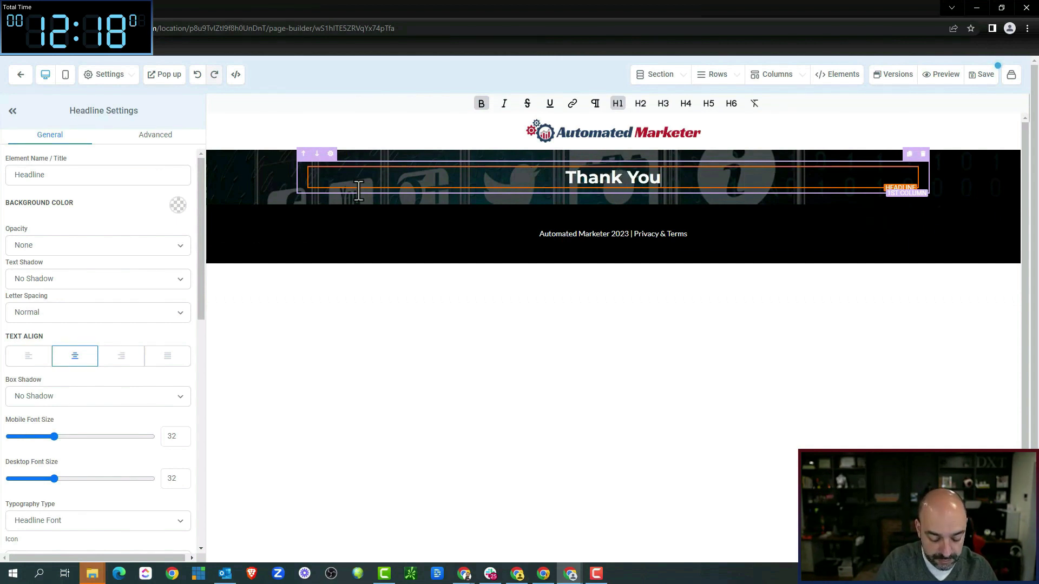
type(" your lead Magent is ojn")
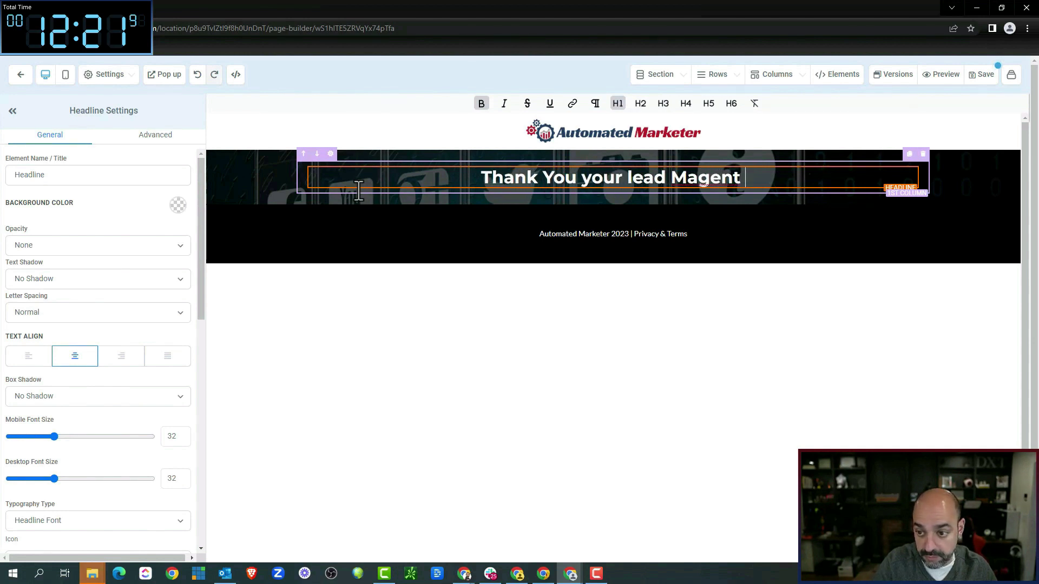
key("BackSpace")
key("BackSpace")
type("n its way")
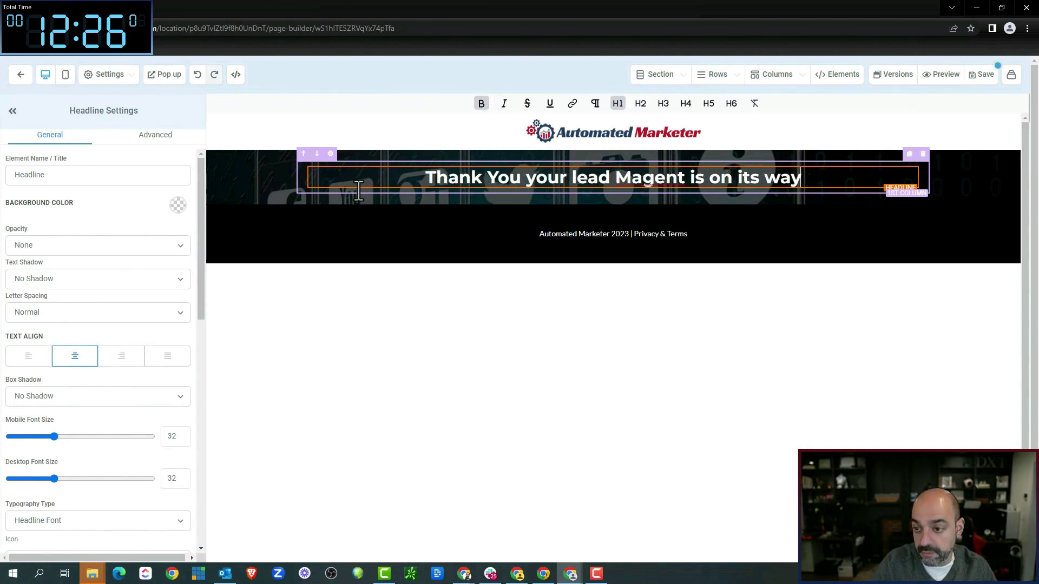
right_click(643, 179)
left_click(729, 182)
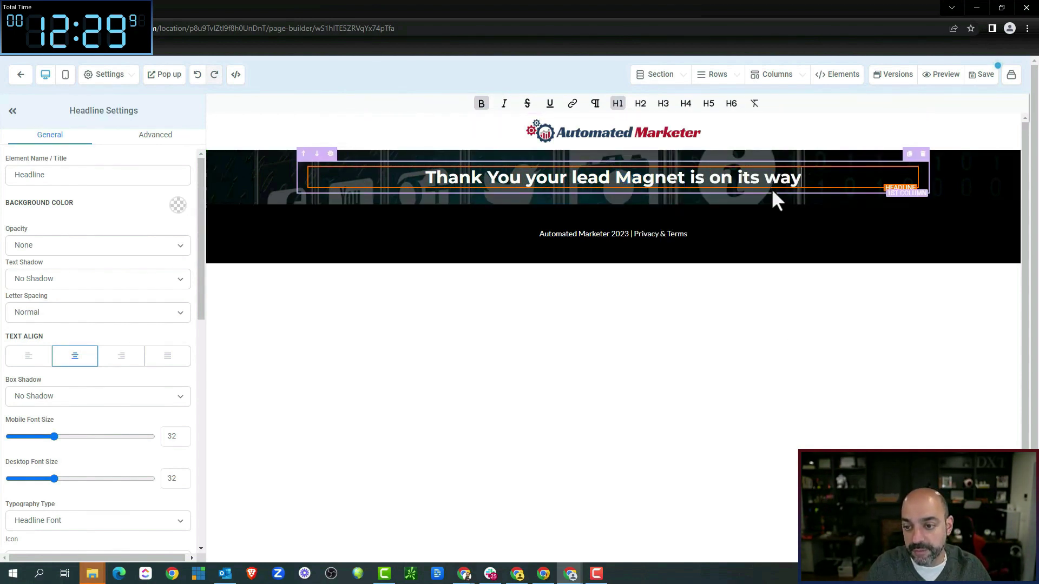
Step: Change "lead Magnet" to "Checklist" in the headline, then save the page and leave the SEO meta data unfilled
left_click_drag(685, 178, 572, 179)
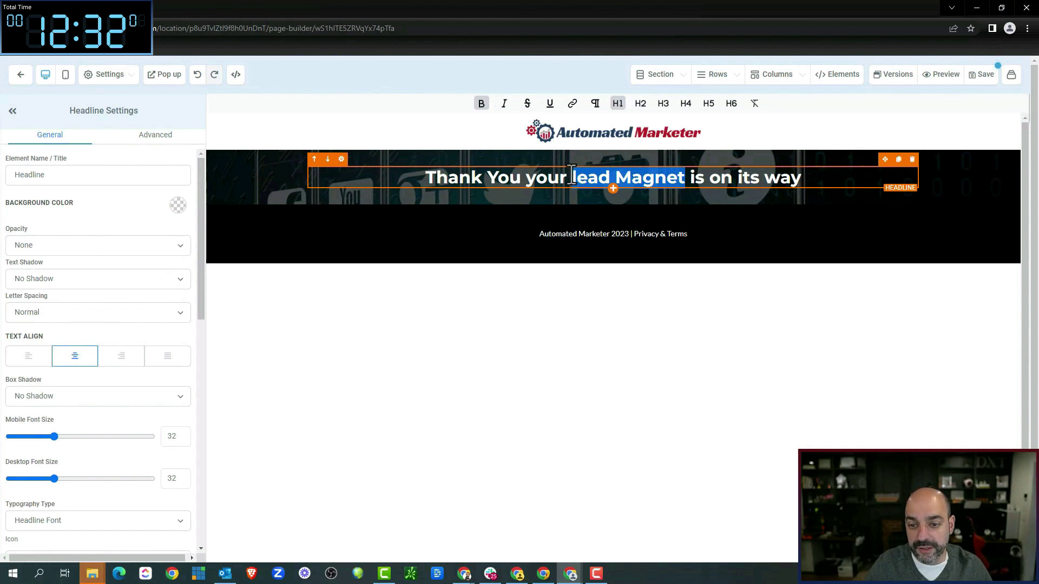
type("Checklist")
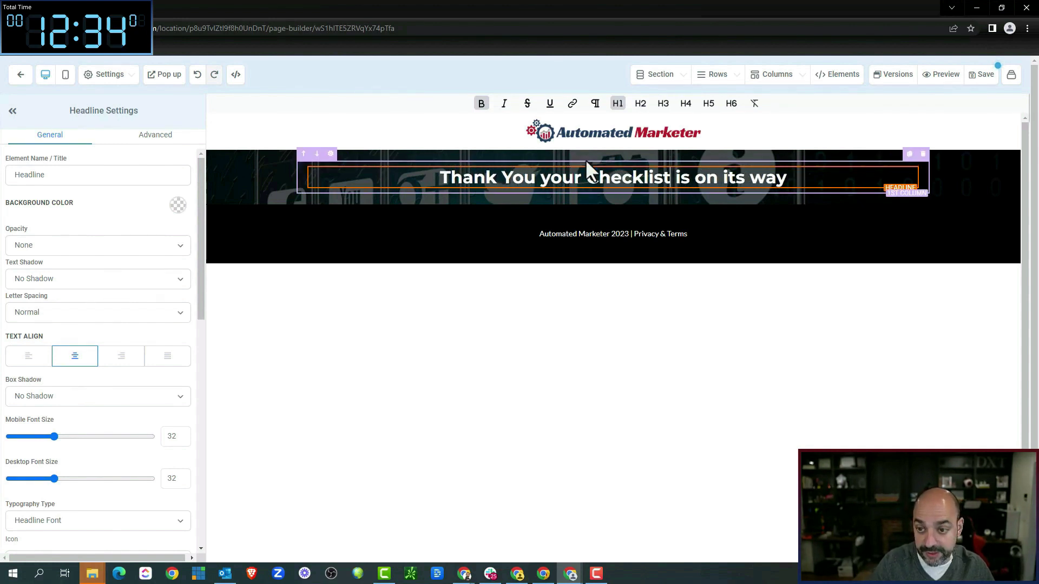
left_click(968, 82)
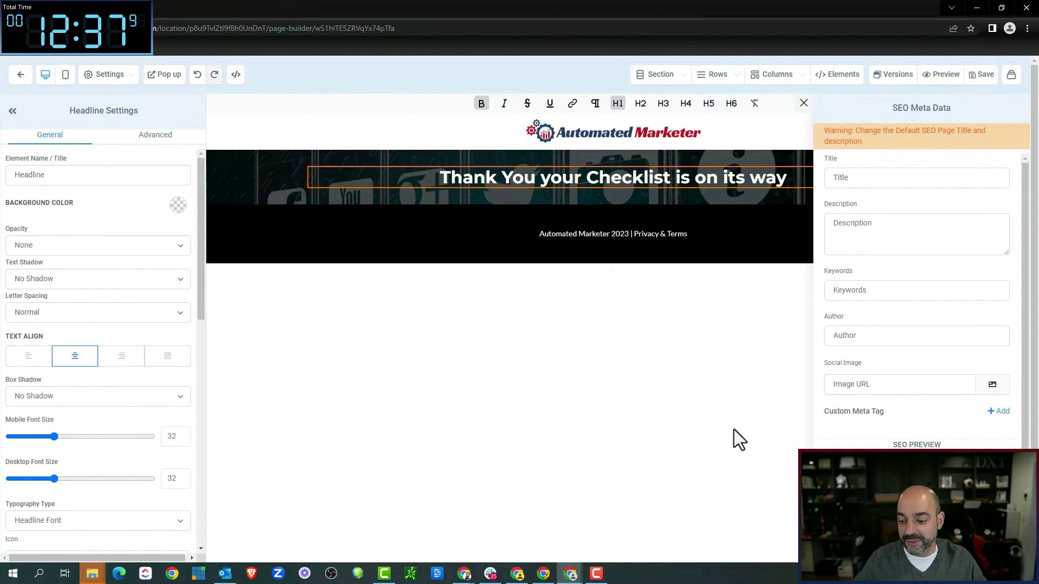
left_click(804, 103)
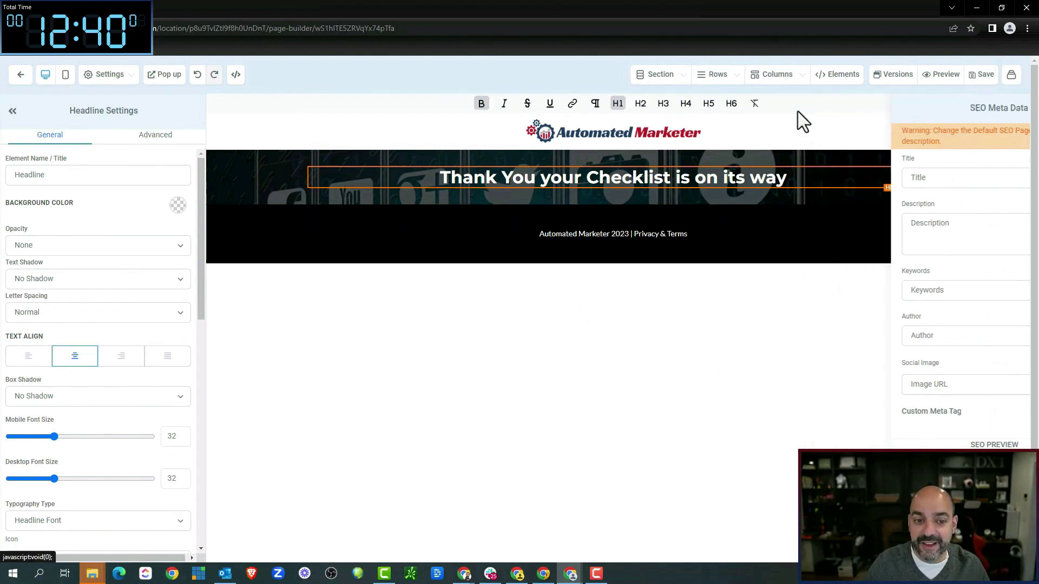
Step: Leave the thank-you page editor and open the list of automation workflows
left_click(20, 77)
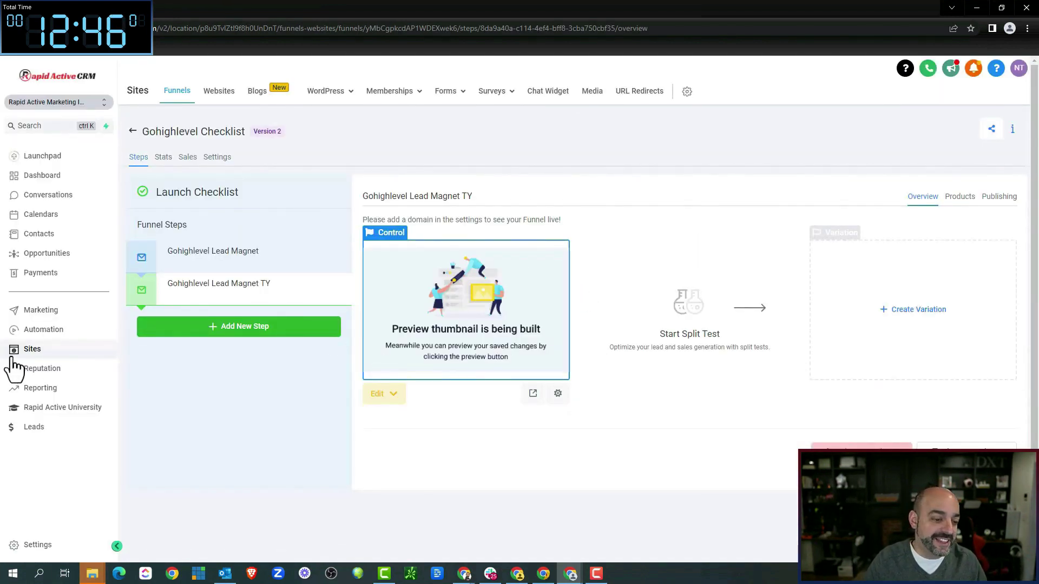
left_click(46, 330)
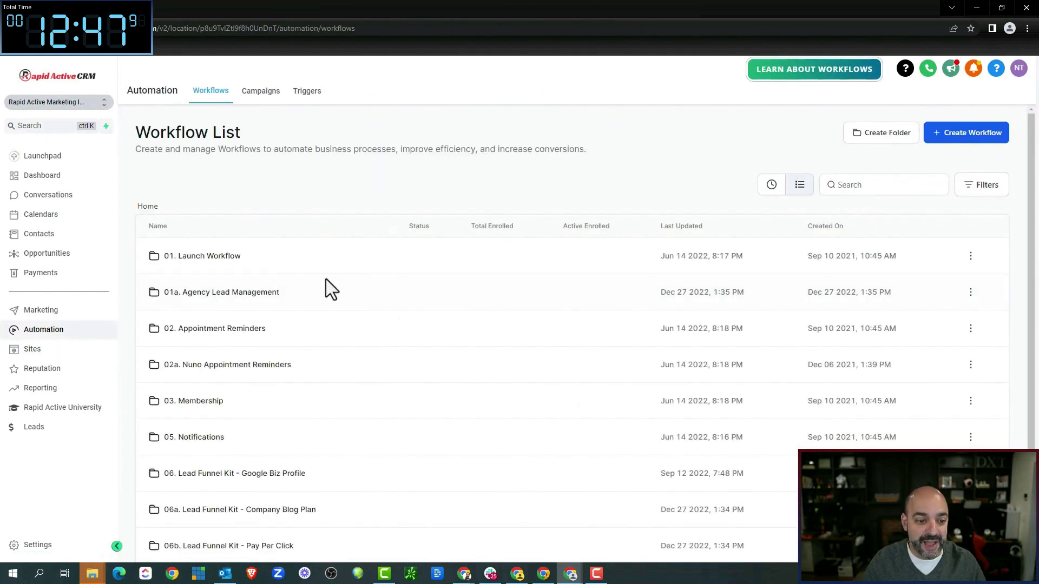
scroll(238, 366, "down", 3)
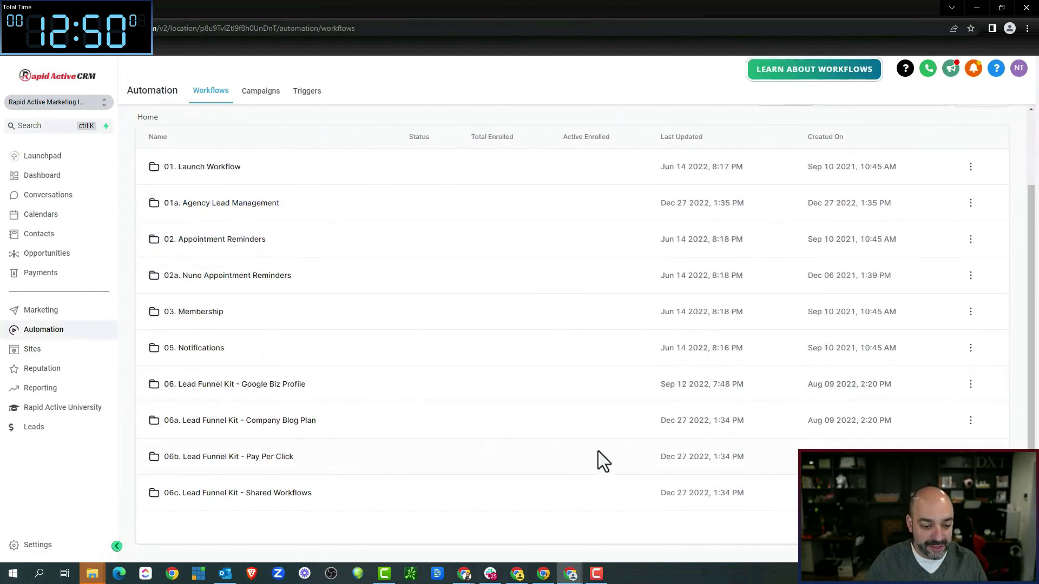
scroll(511, 274, "up", 1)
scroll(530, 297, "down", 1)
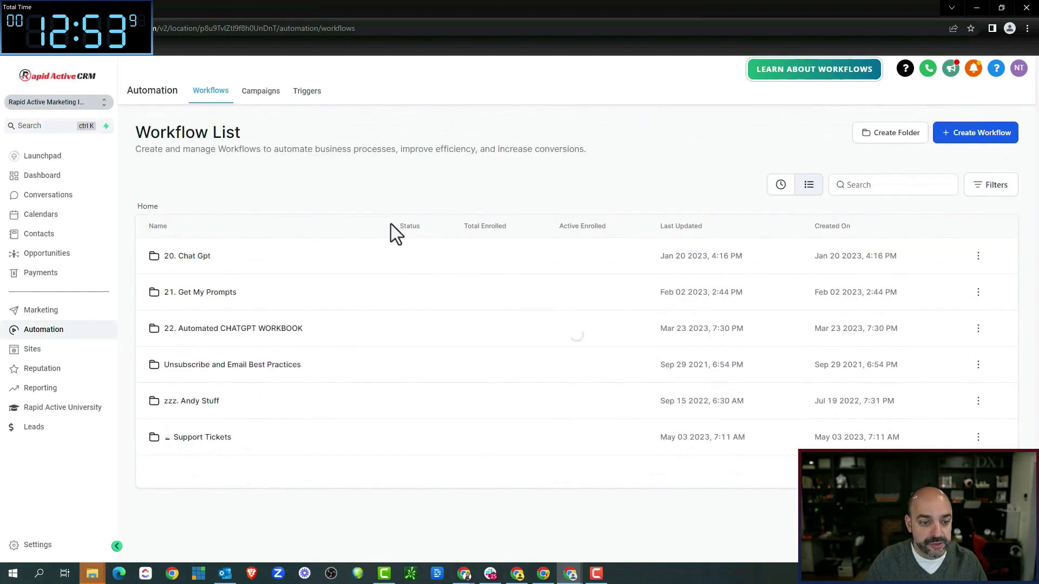
Step: Create a workflow folder named "Gohighlevel Lead Magnet"
left_click(866, 139)
left_click(513, 341)
type("Gohi")
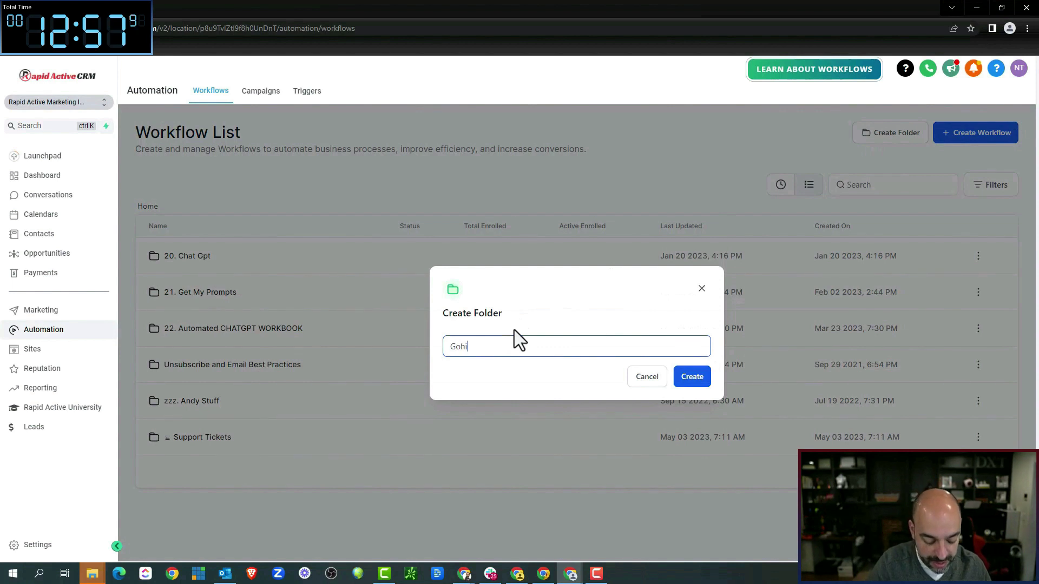
type("ghlevel Lead Agent")
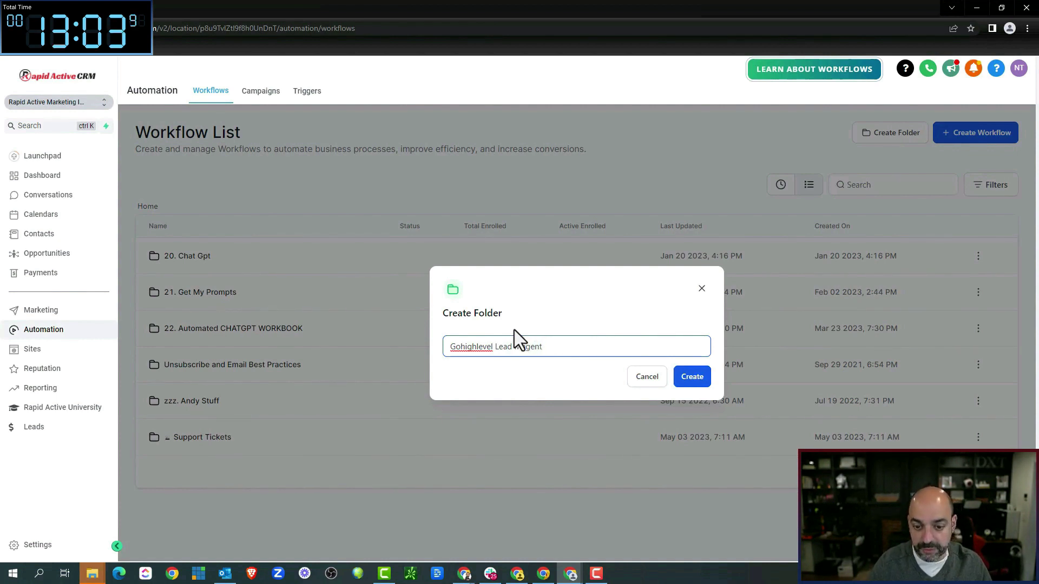
left_click(511, 296)
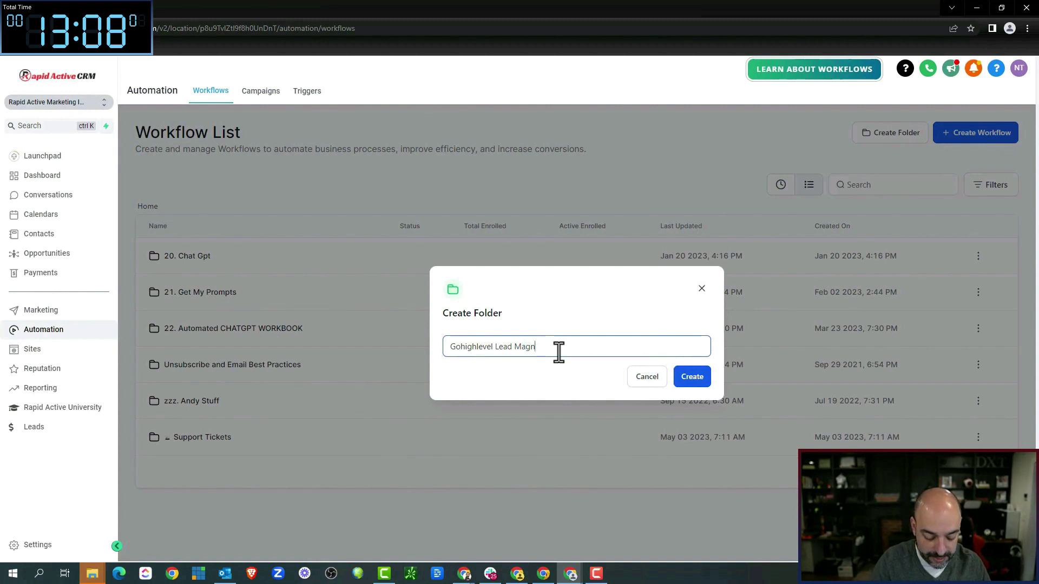
left_click(692, 387)
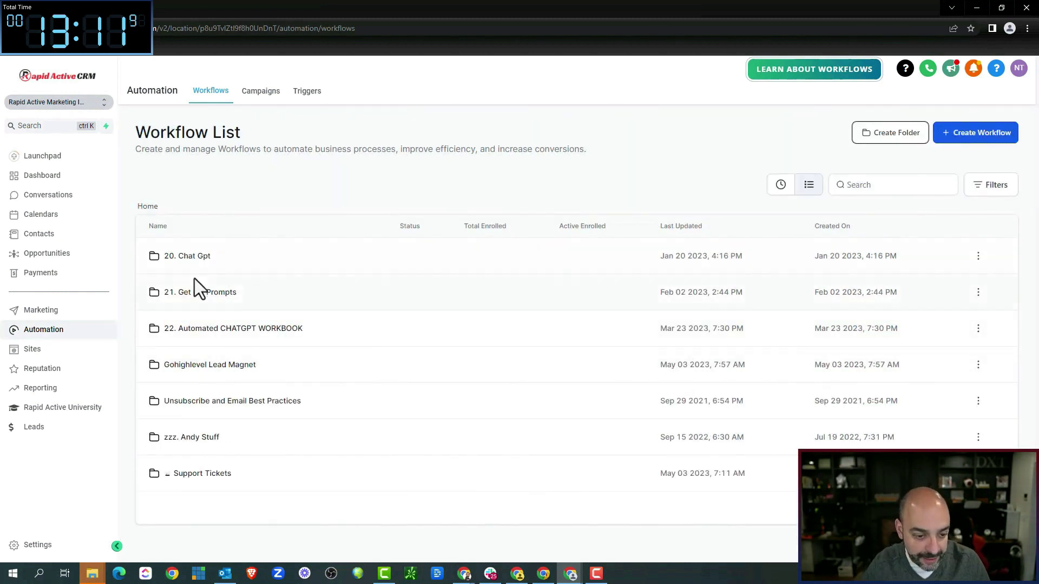
Step: Create a new blank workflow inside the Gohighlevel Lead Magnet folder and name it "L1. Checklist"
left_click(223, 367)
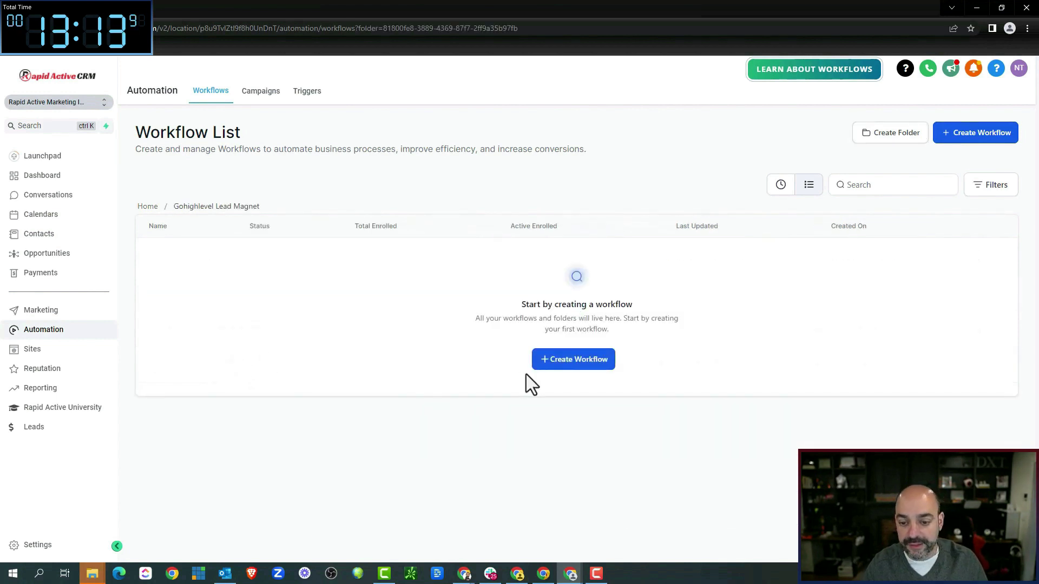
left_click(568, 359)
left_click(390, 292)
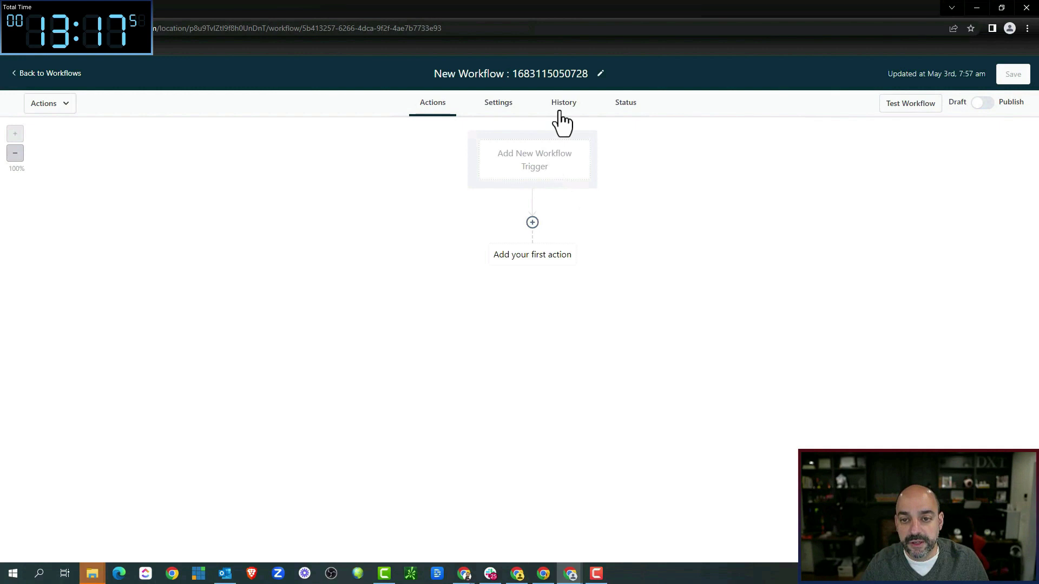
left_click(378, 77)
key("BackSpace")
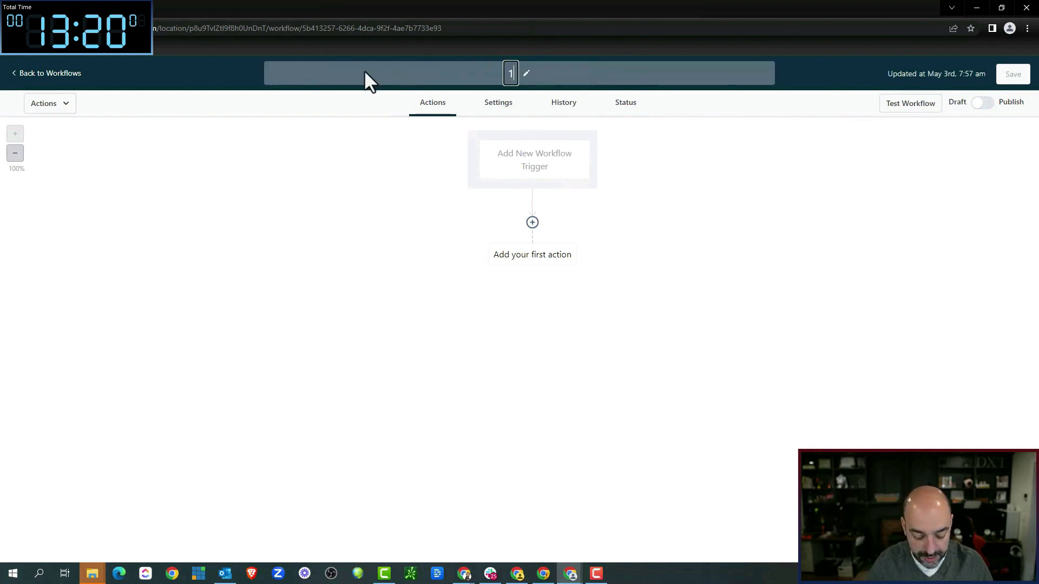
type("L1.")
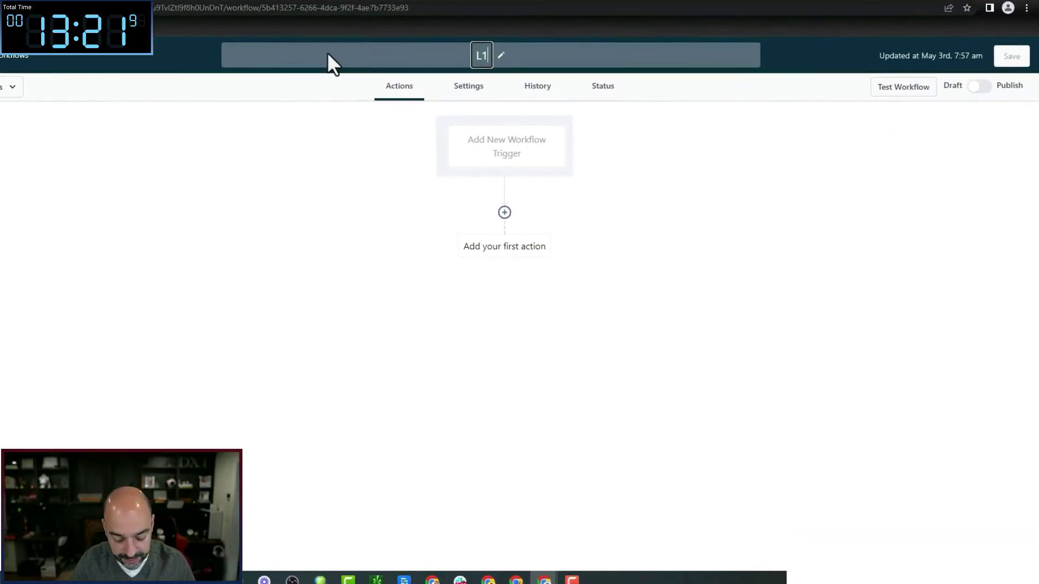
type(" Checklist")
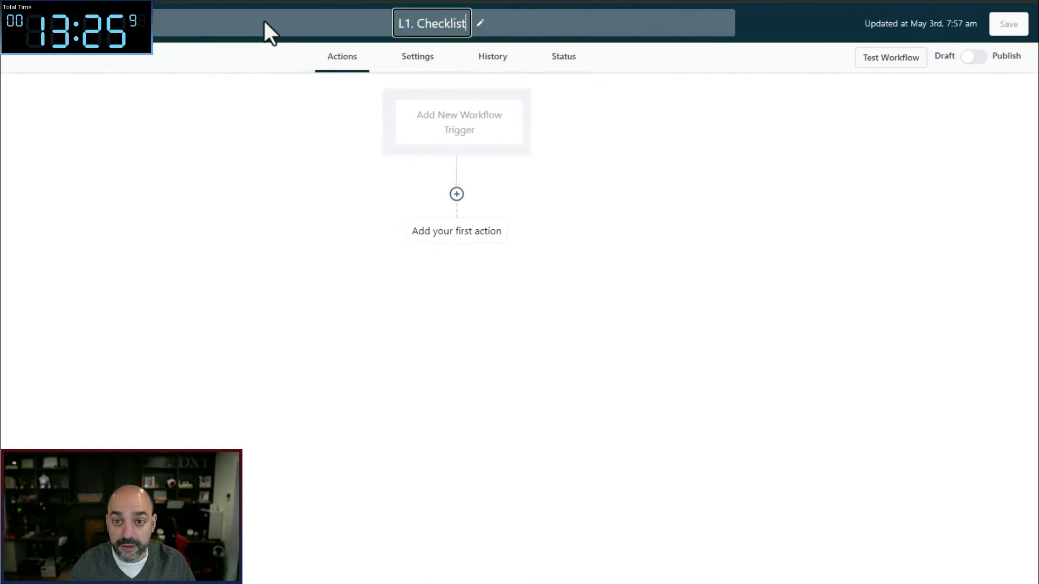
key("Return")
Step: Add a Form Submitted trigger filtered to the "Gohighlevel Lead Magnet" form and save it
left_click(457, 130)
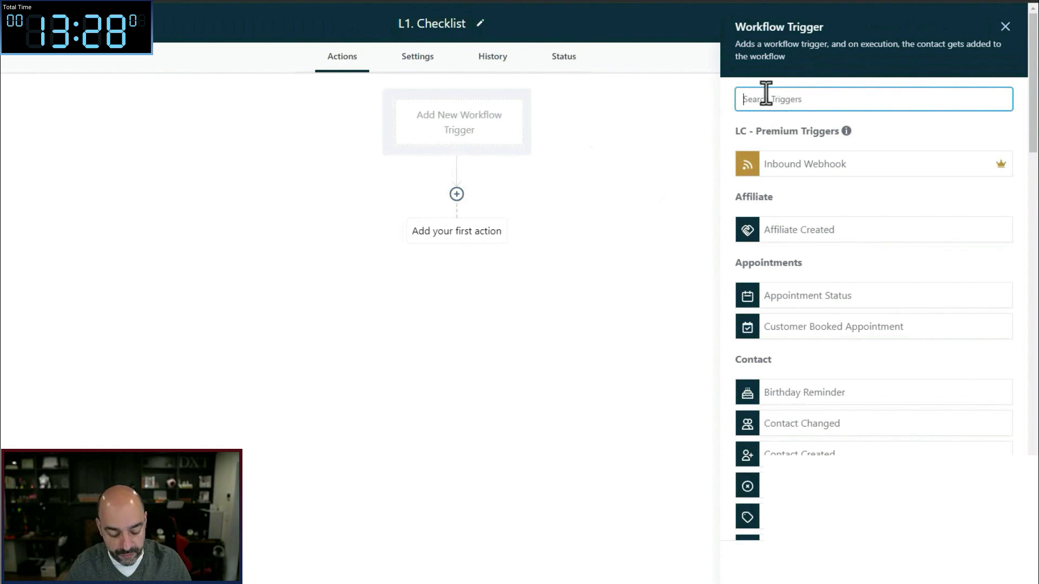
type("form")
left_click(795, 167)
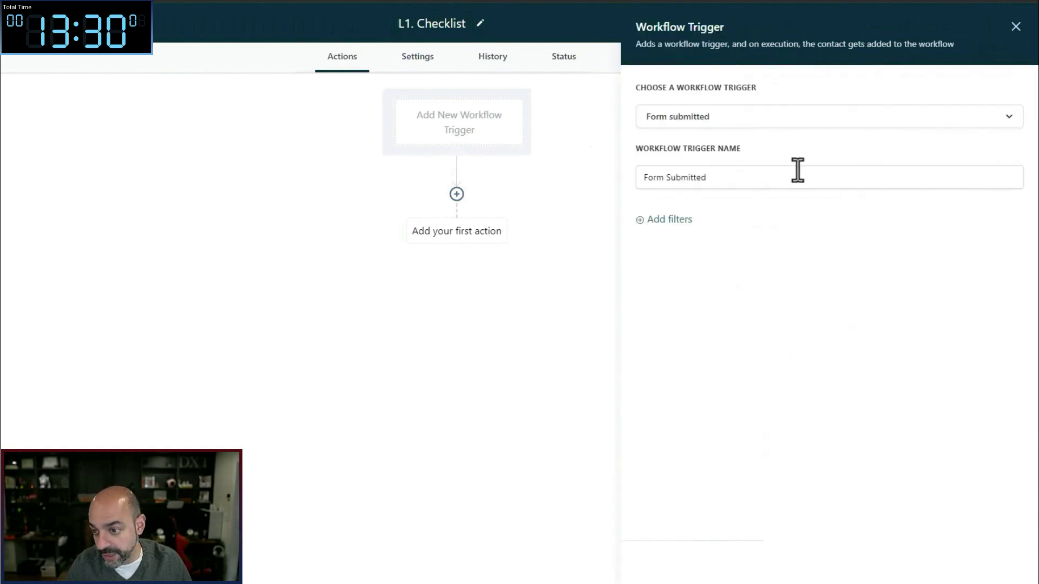
left_click(689, 220)
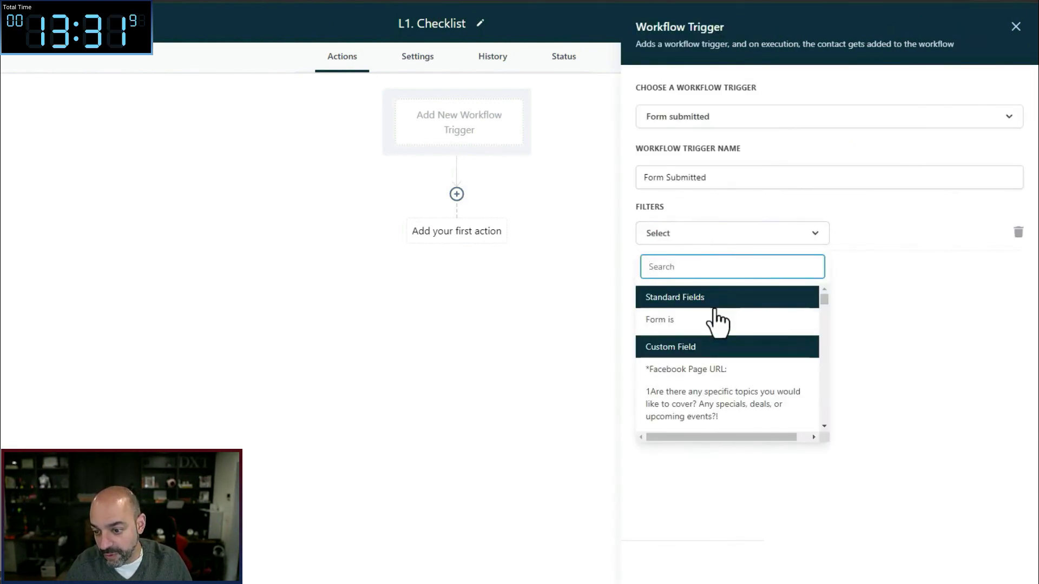
left_click(713, 317)
left_click(903, 233)
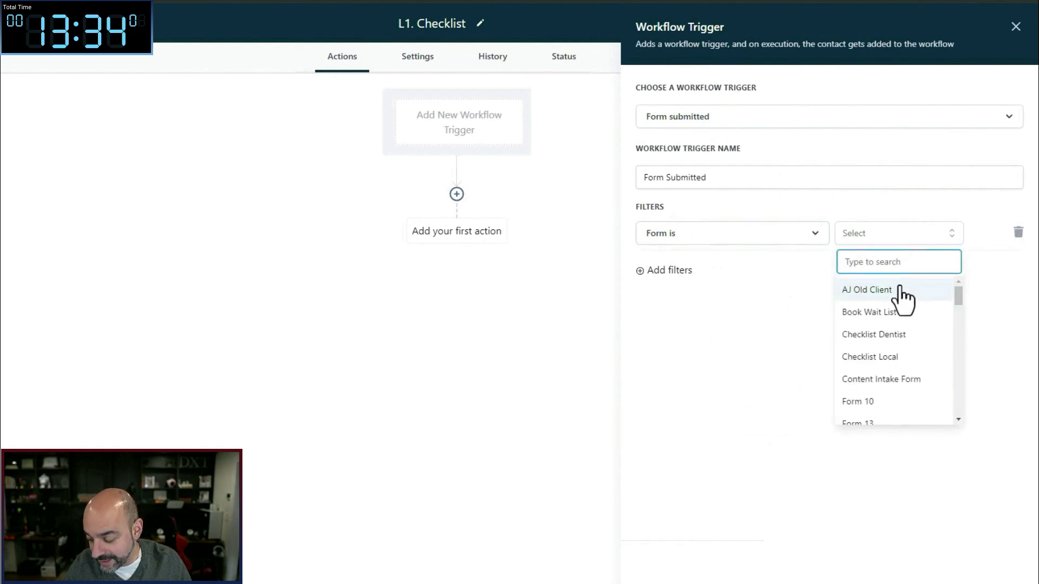
type("go")
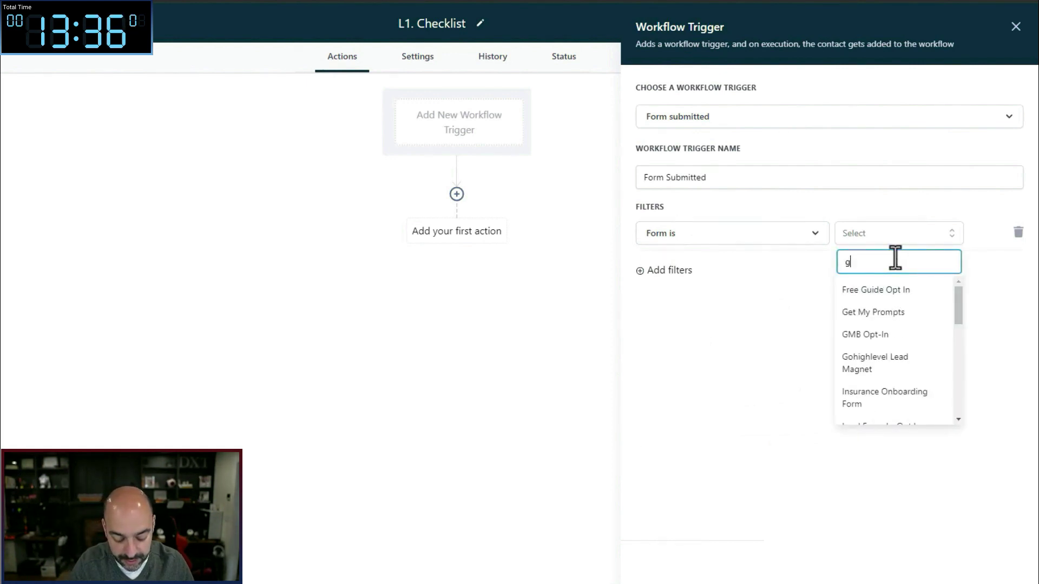
left_click(936, 292)
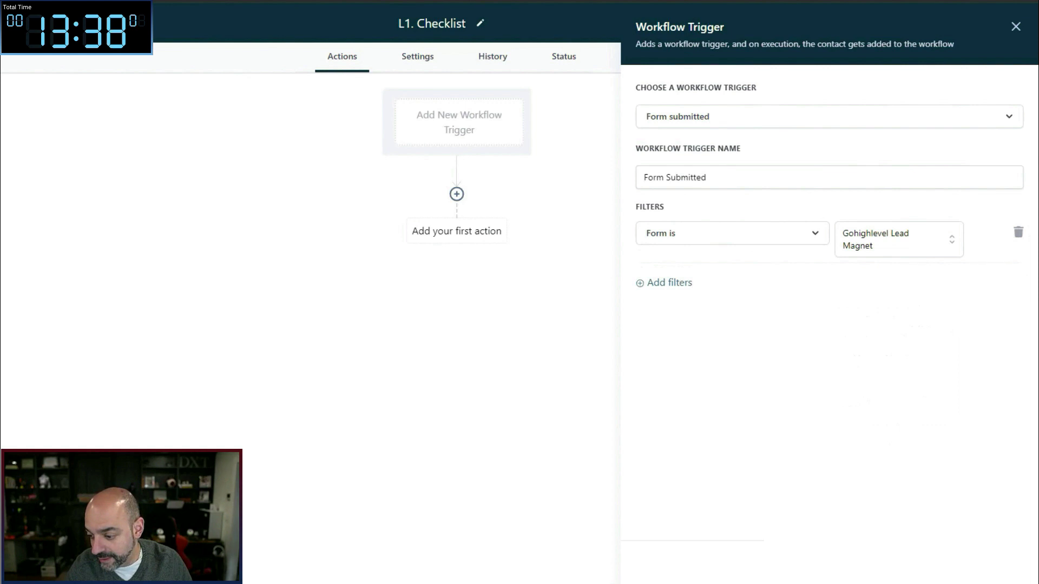
left_click(998, 563)
Step: Add an Add Contact Tag action as the first action, with the new tag "gohighlevel lead magnet"
left_click(456, 215)
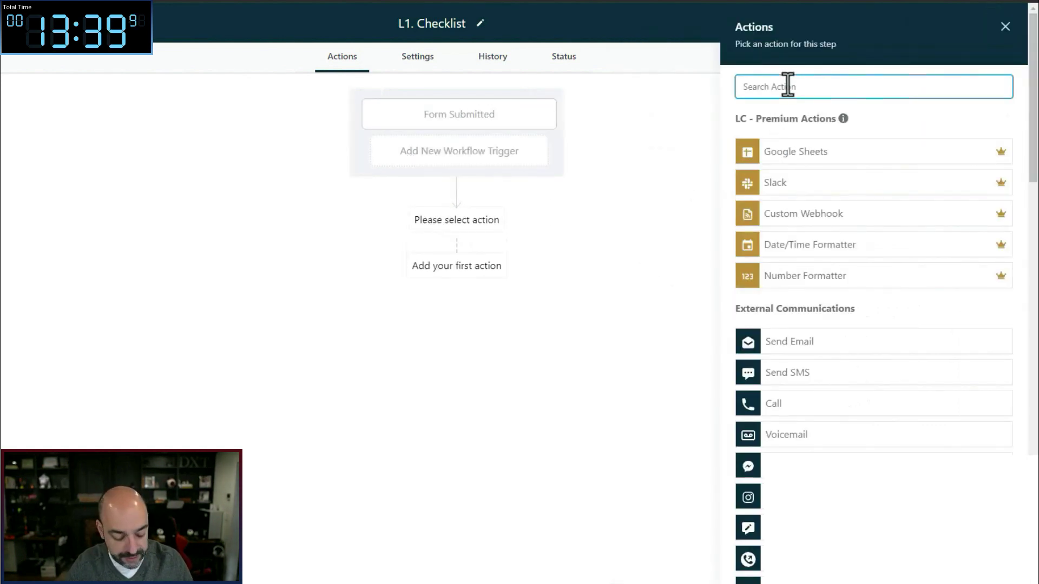
type("tag")
left_click(799, 172)
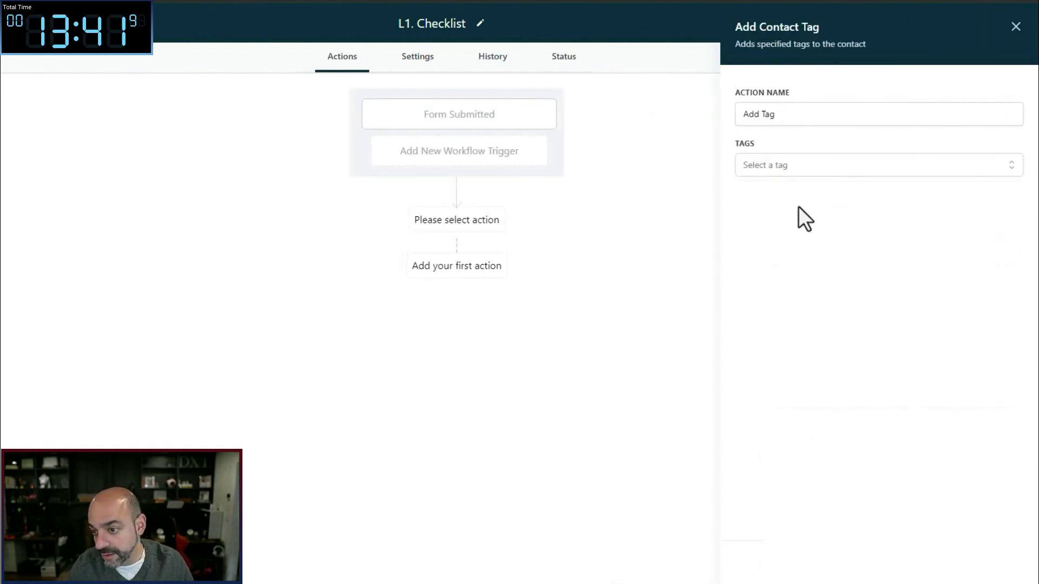
left_click(800, 168)
type("gohighl")
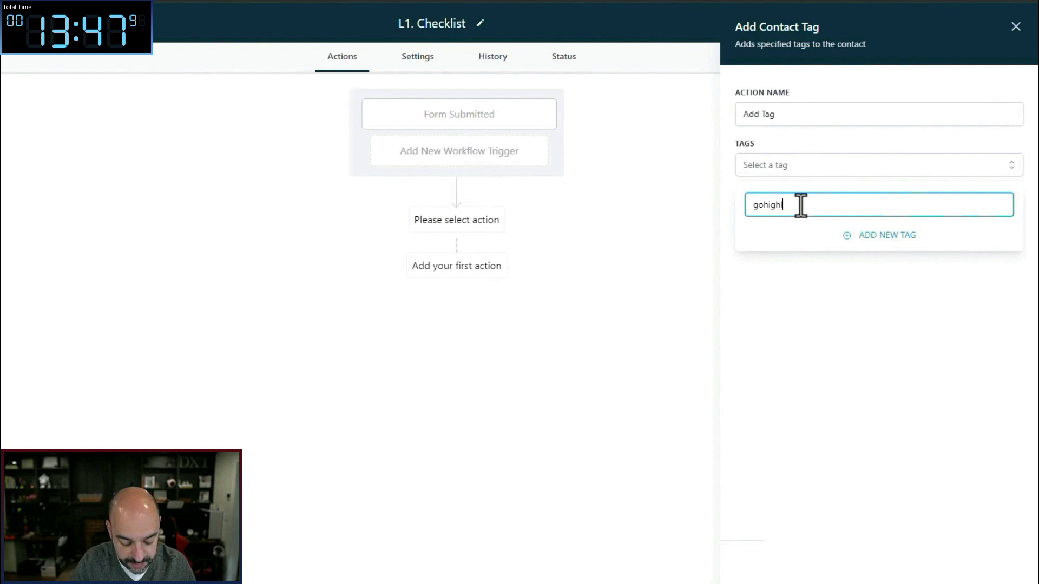
type("evel lead magnet")
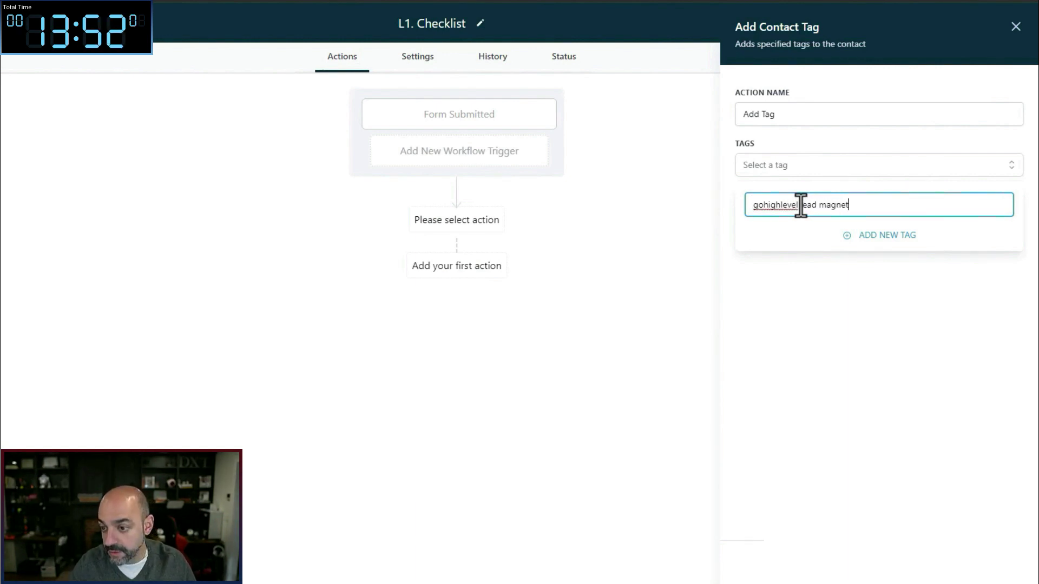
left_click(891, 238)
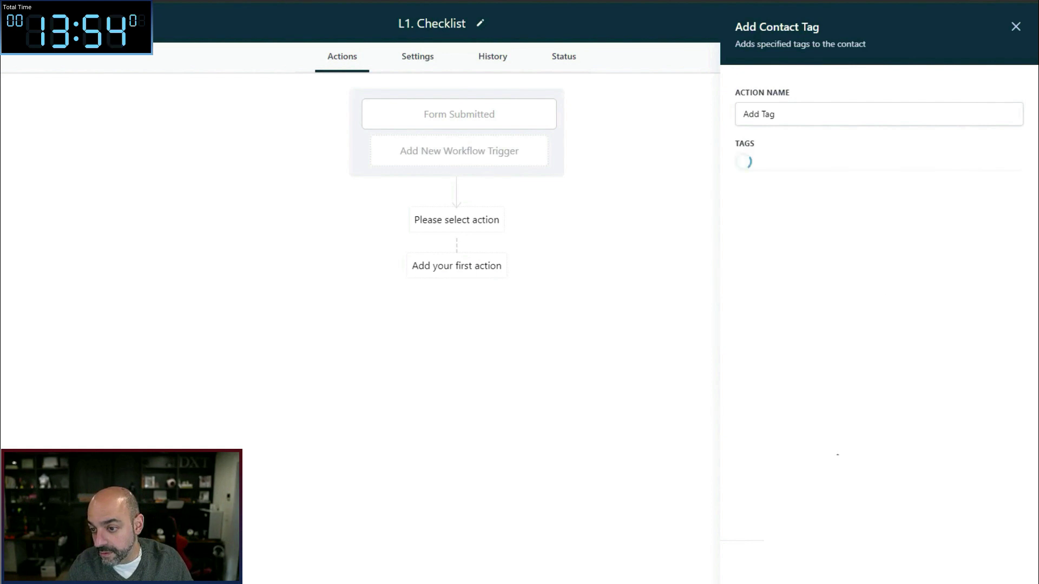
Step: Add a Send Email action after the Add Tag action
left_click(445, 299)
left_click(456, 296)
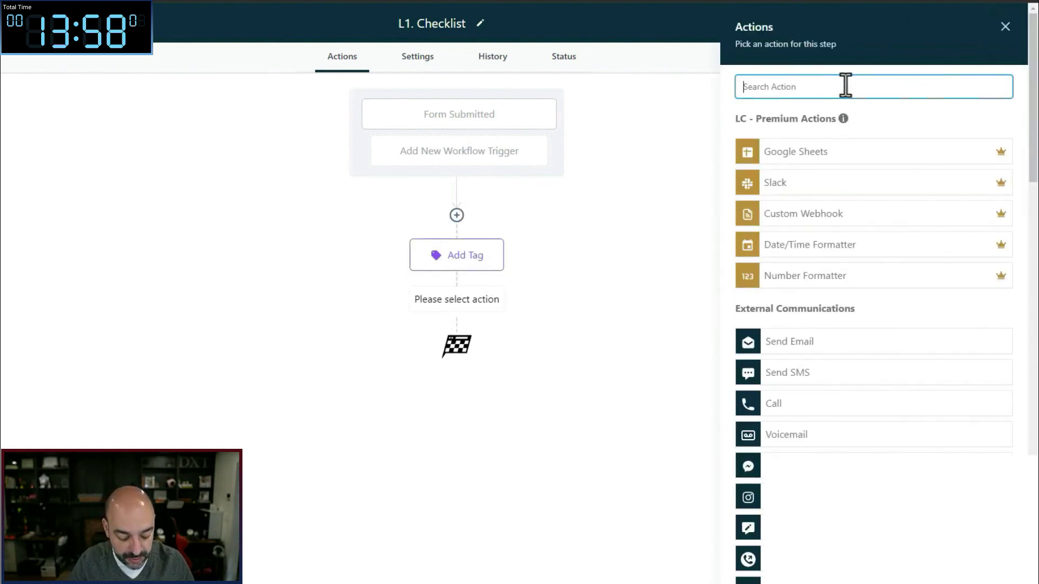
type("email")
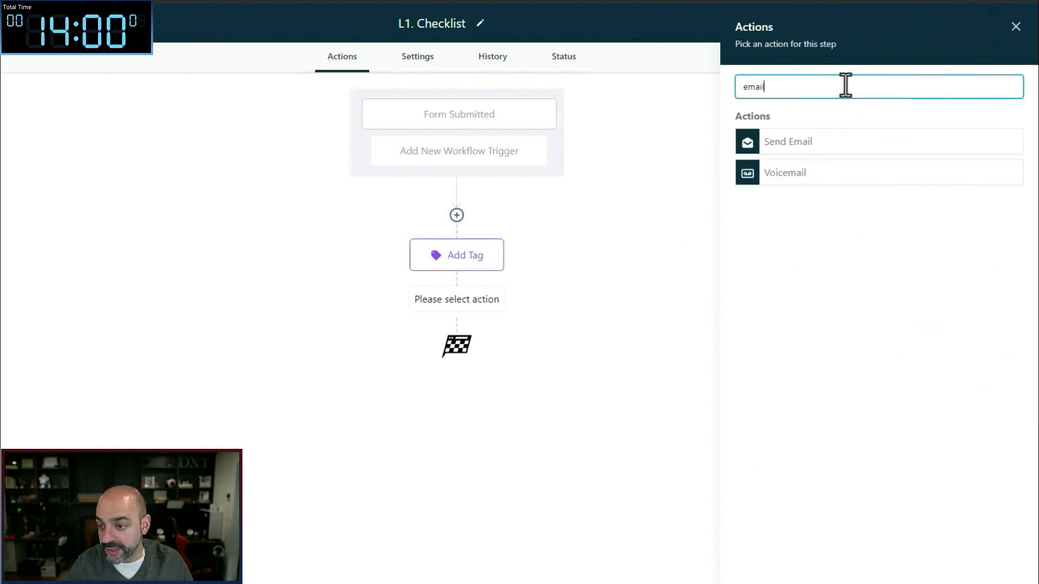
left_click(857, 142)
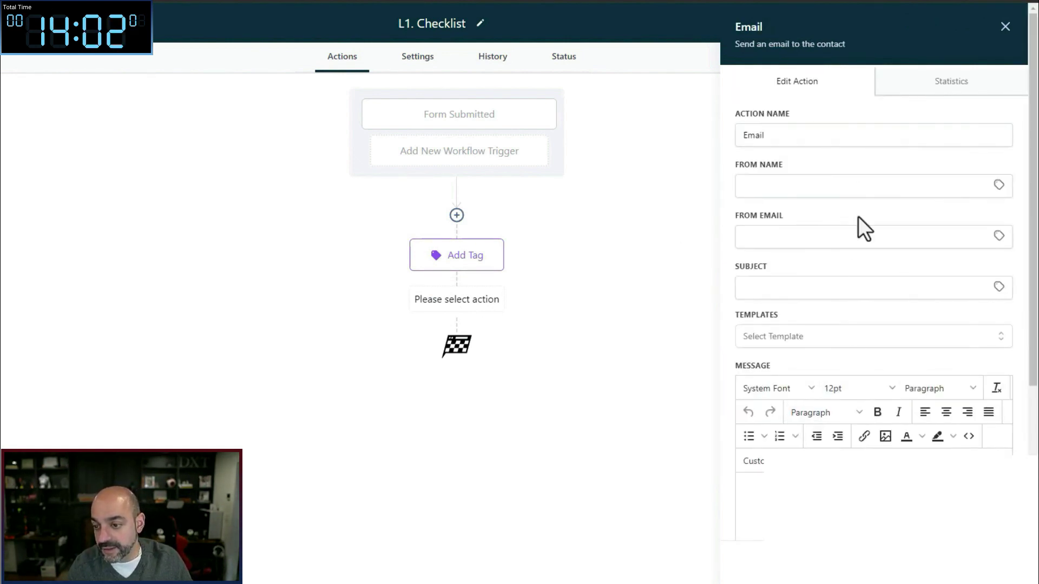
left_click(786, 287)
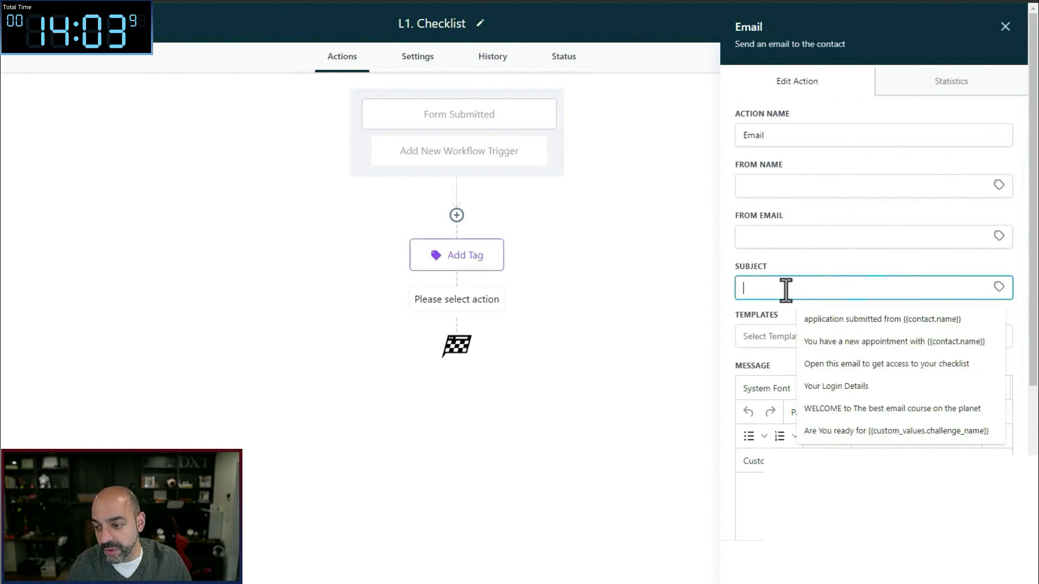
type("H")
key("BackSpace")
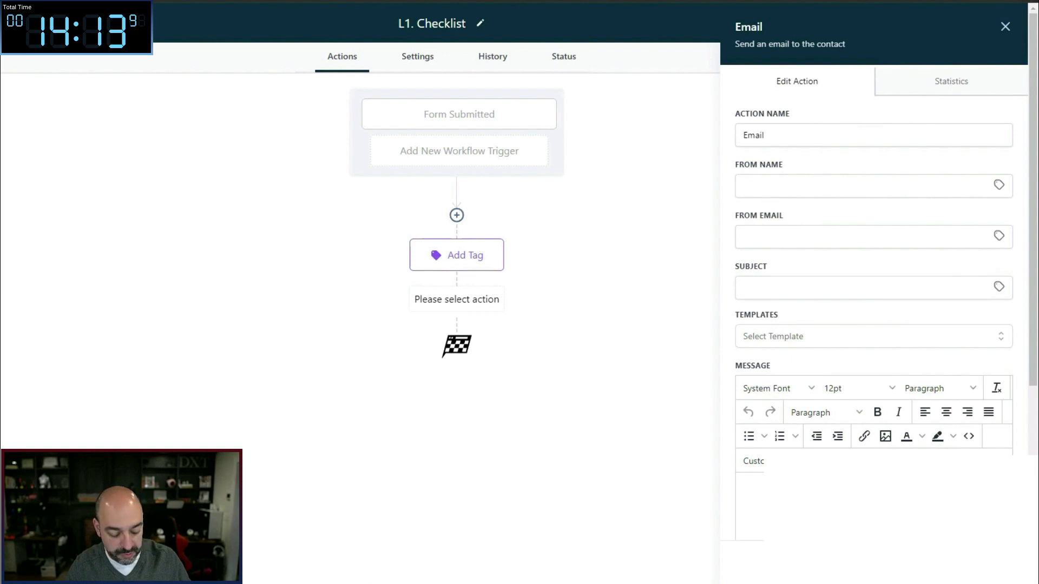
Step: Enter "Your Ultimate GoHighLevel CRM Checklist is Here! 🚀" in the email template search and fill the message with the checklist delivery text
left_click(815, 337)
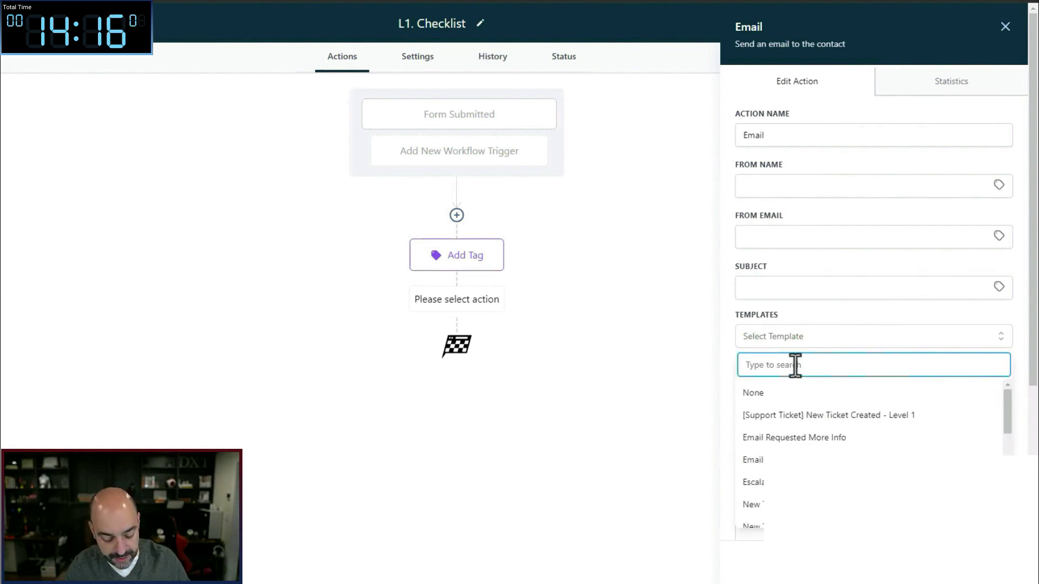
type("Your Ultimate GoHighLevel CRM Checklist is Here! 🚀")
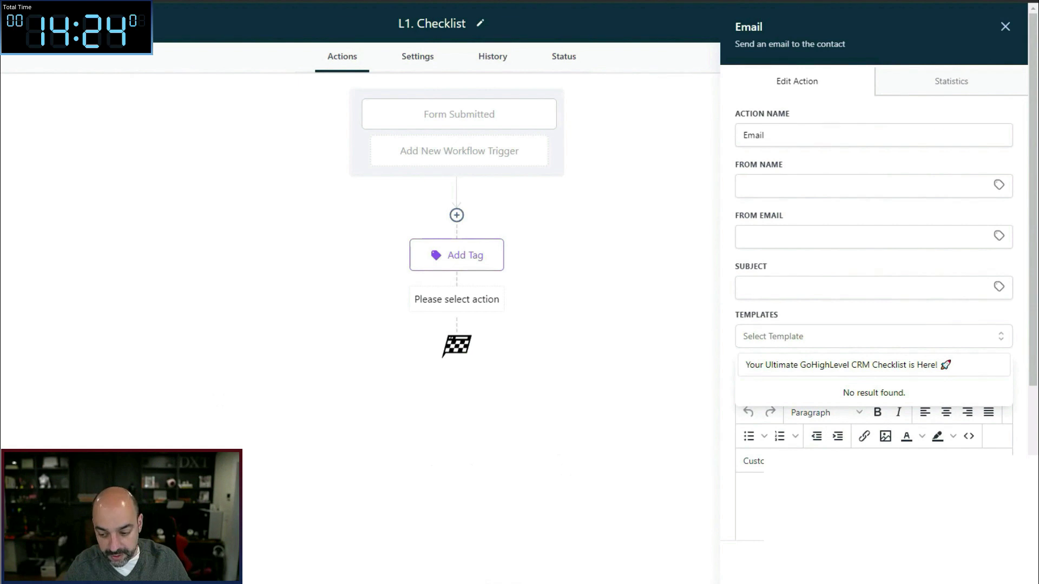
scroll(873, 271, "down", 1)
scroll(874, 470, "up", 3)
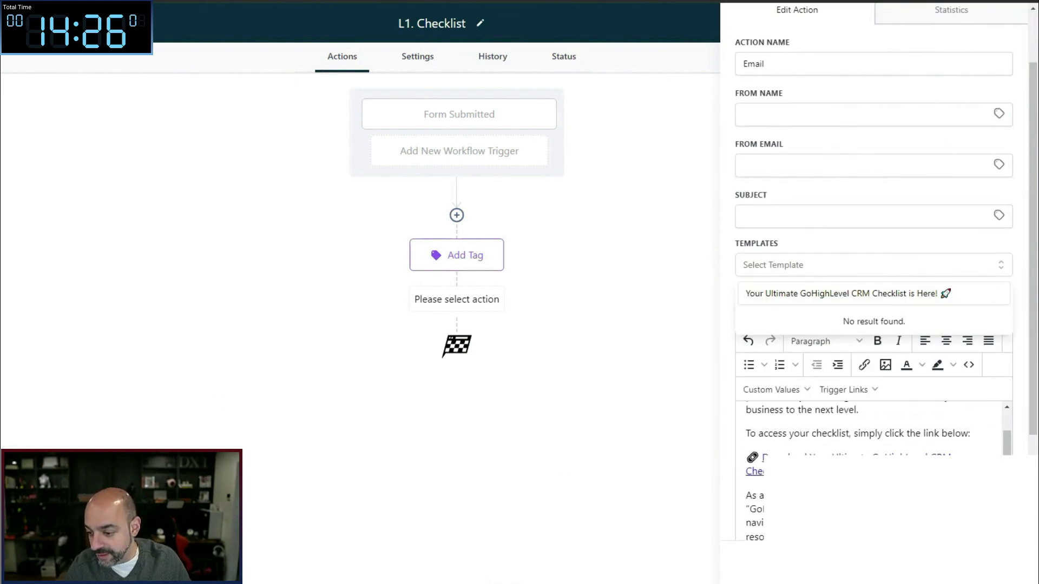
Step: Replace the [email address] placeholder in the message's assistance paragraph with the account's Email custom value
left_click_drag(762, 457, 764, 472)
scroll(886, 430, "down", 3)
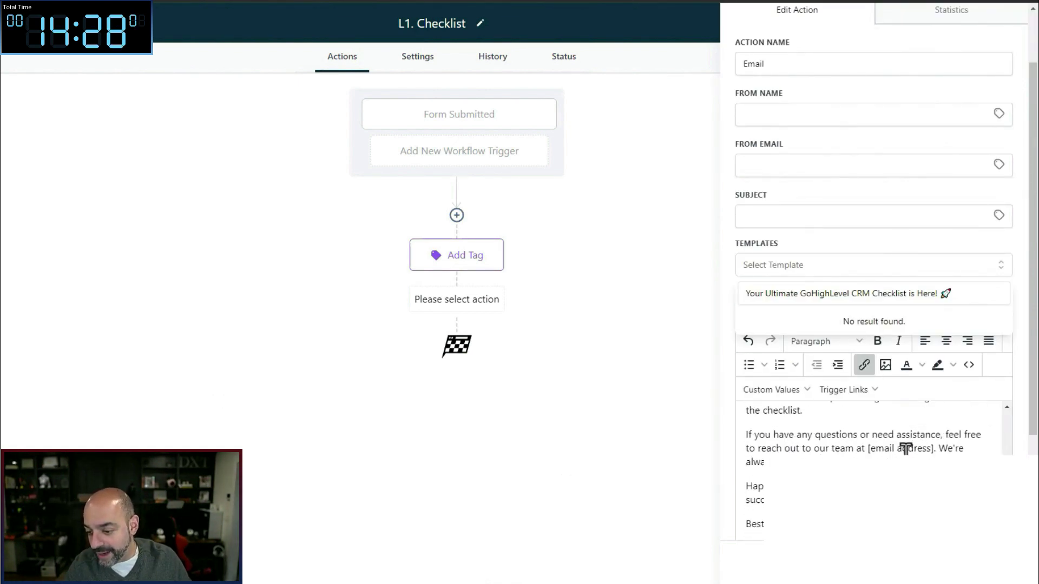
left_click_drag(937, 448, 864, 448)
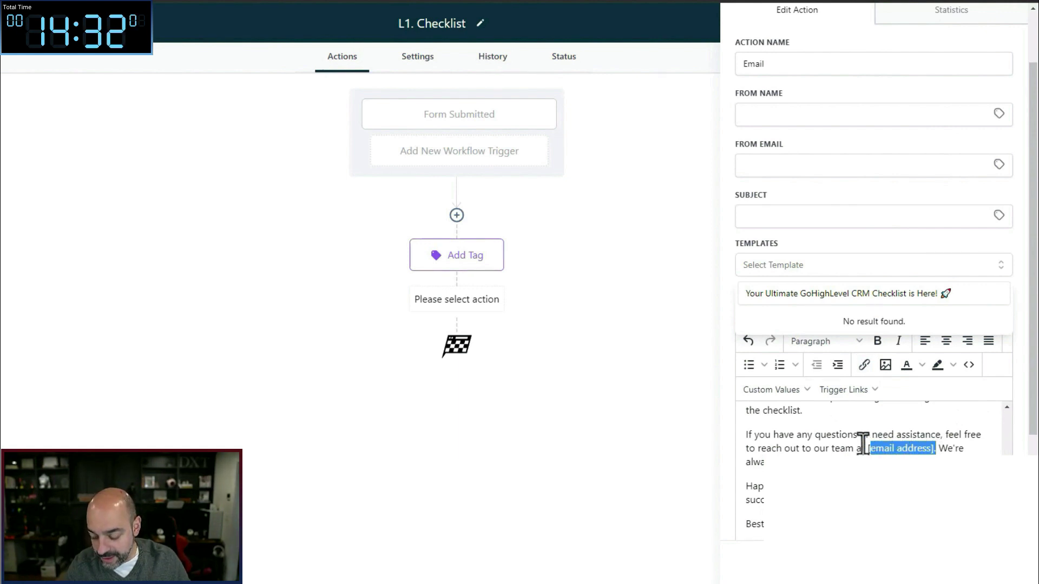
key("BackSpace")
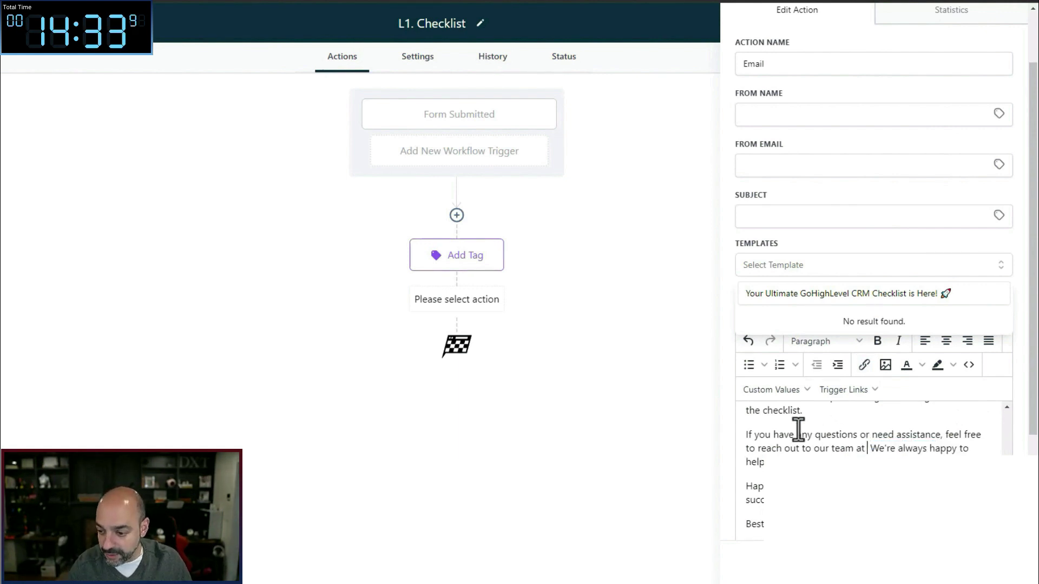
left_click(771, 388)
mouse_move(782, 415)
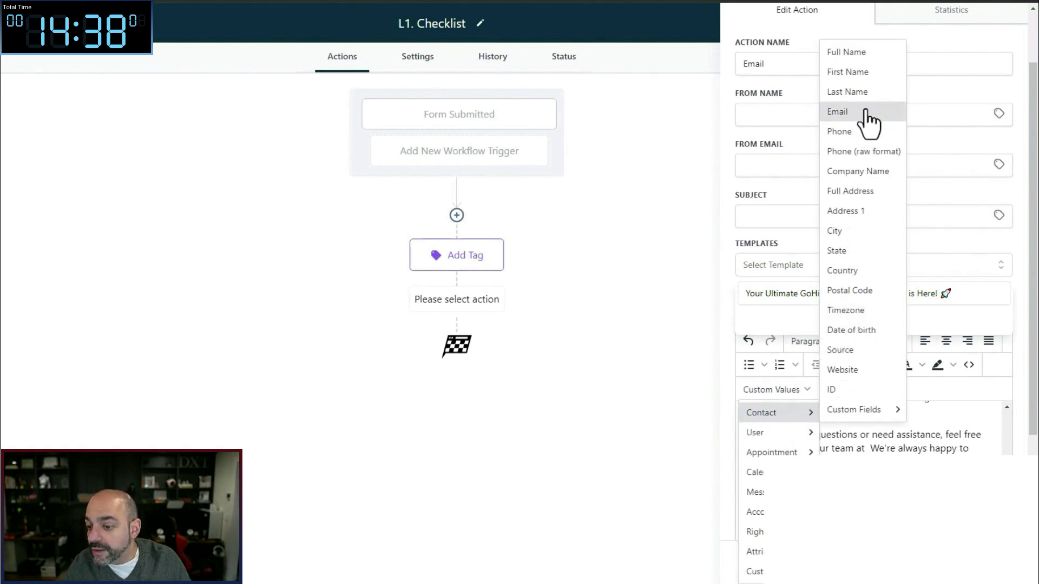
mouse_move(773, 434)
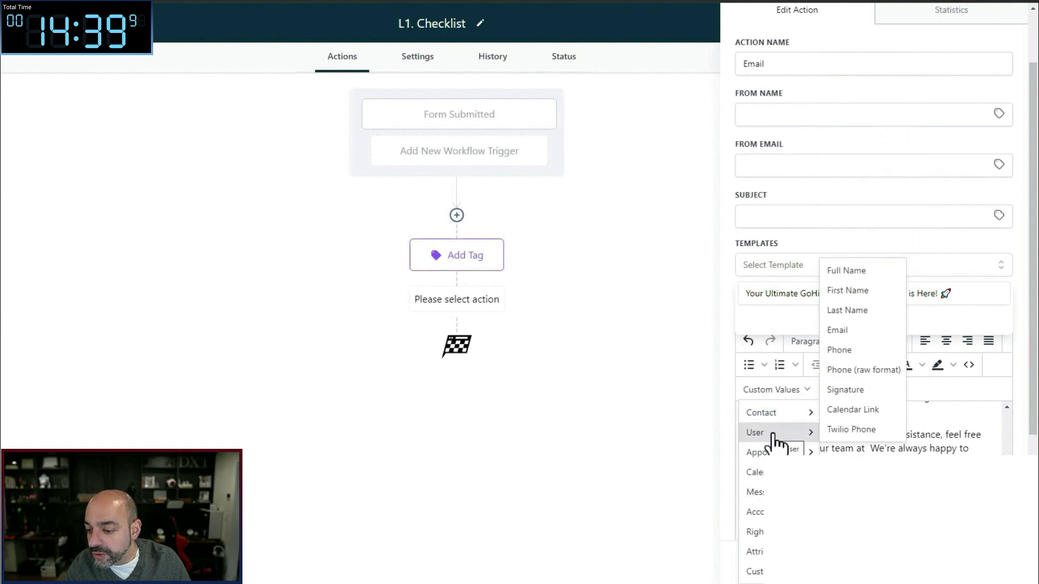
mouse_move(755, 512)
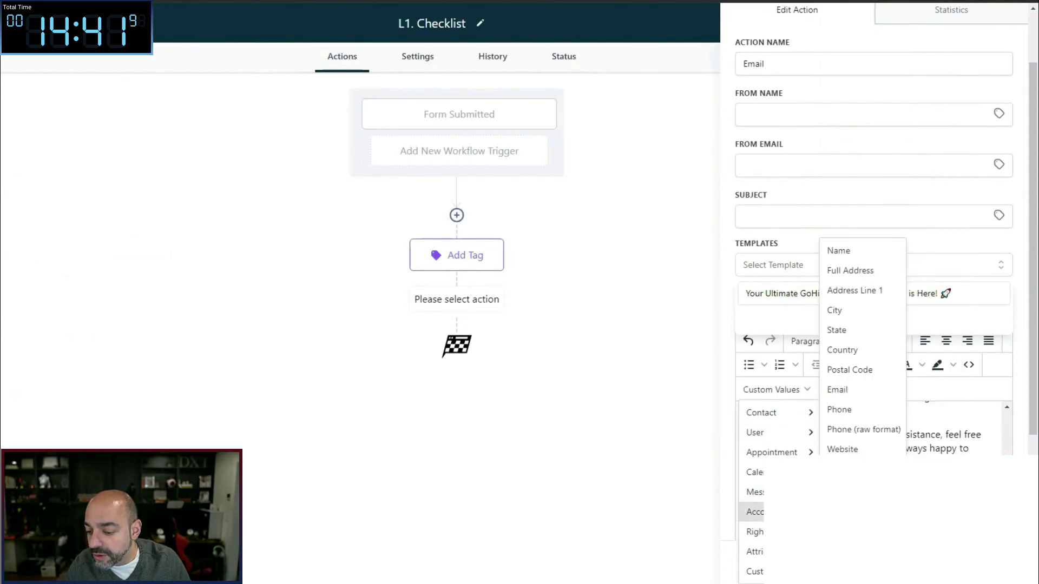
left_click(854, 390)
Step: Review the end of the message, fill in the email's required subject, and save the Email action
scroll(844, 448, "down", 2)
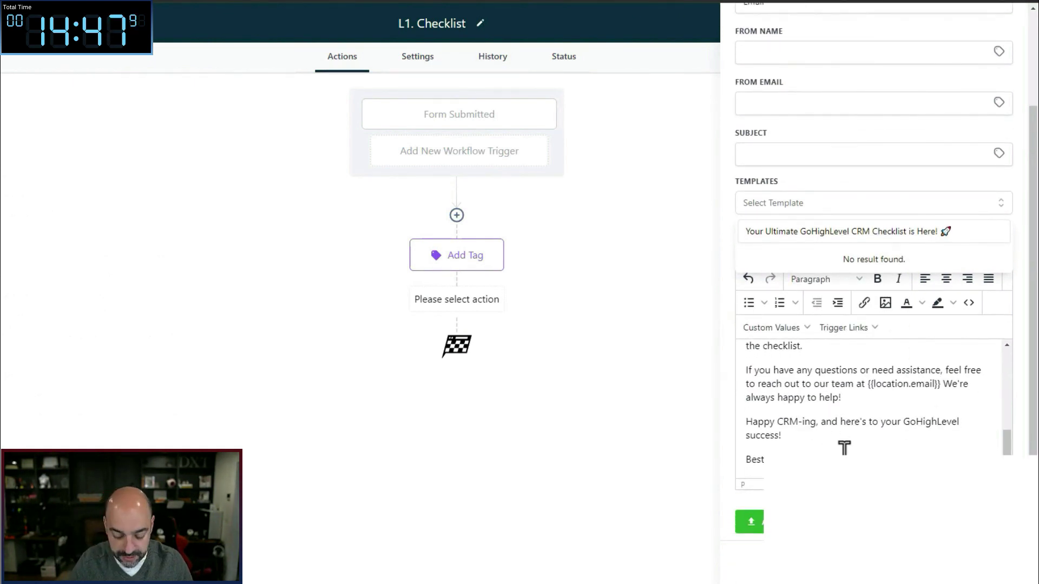
scroll(844, 448, "down", 1)
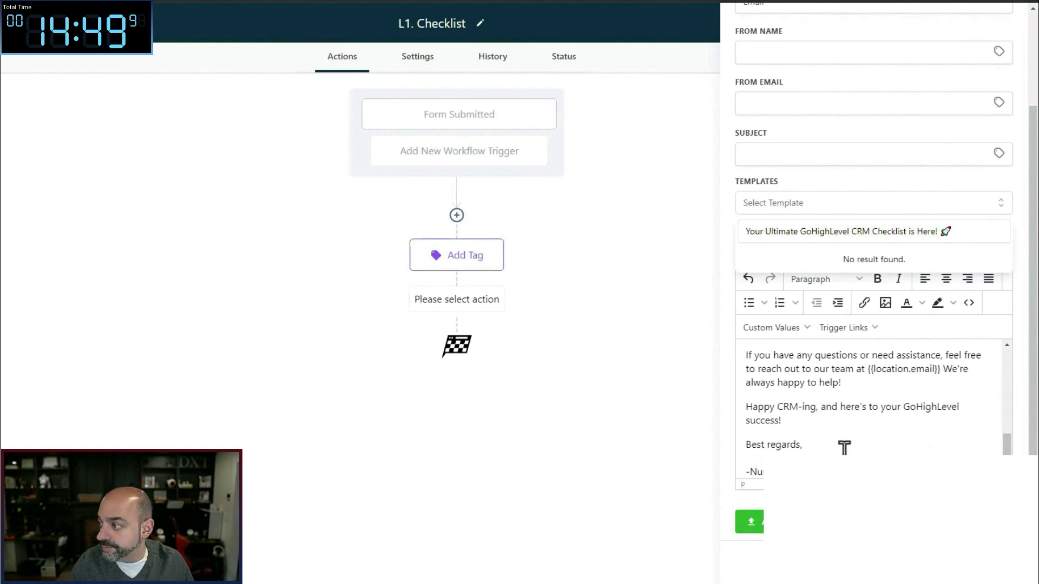
left_click(826, 395)
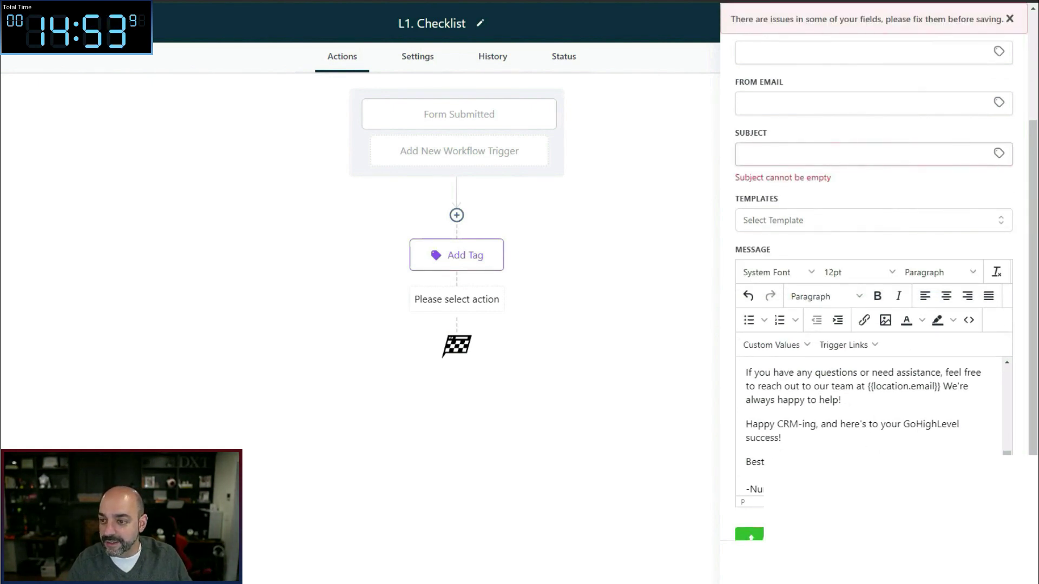
left_click(807, 162)
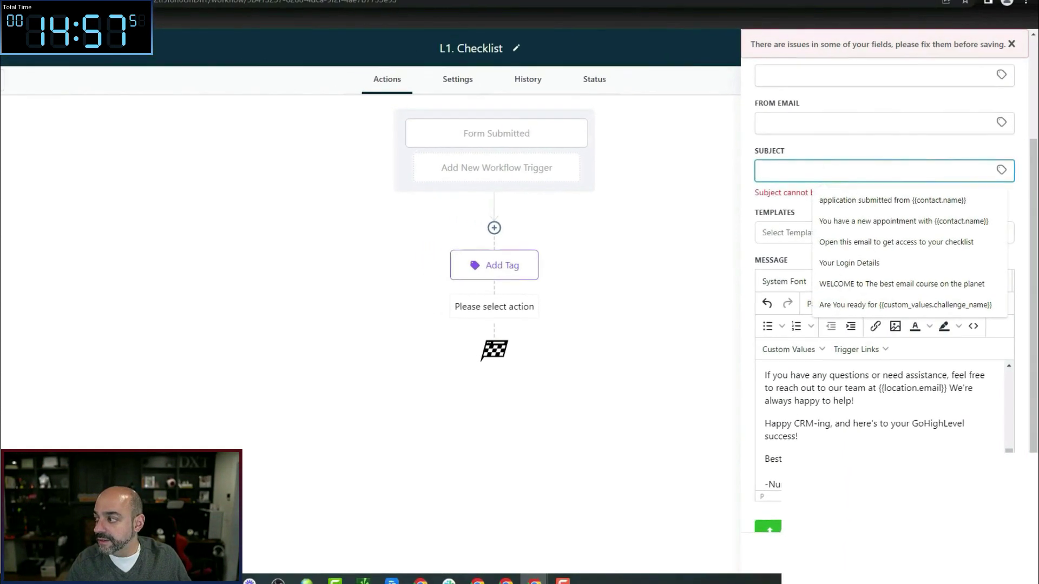
left_click(1001, 54)
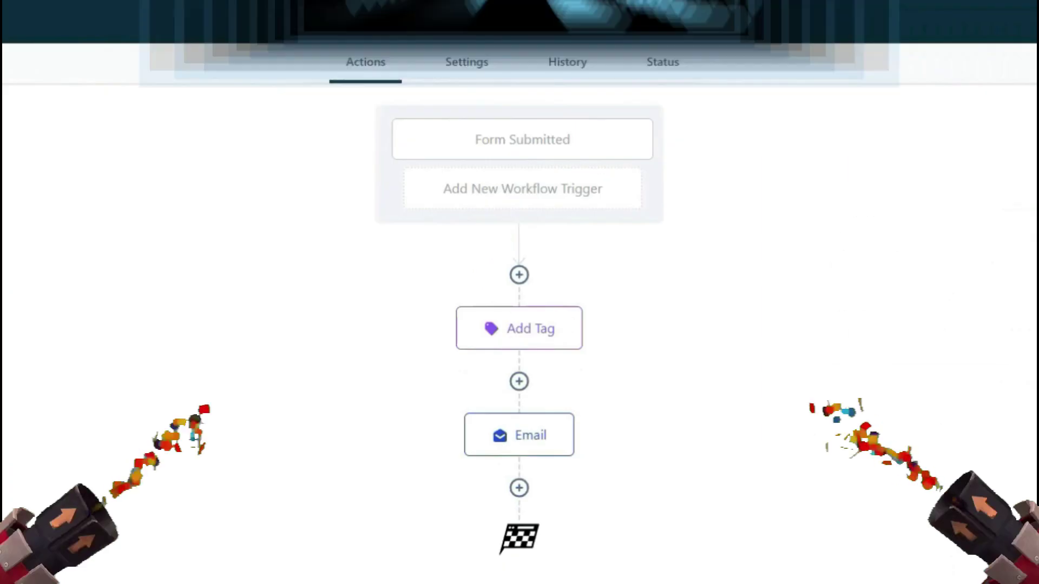